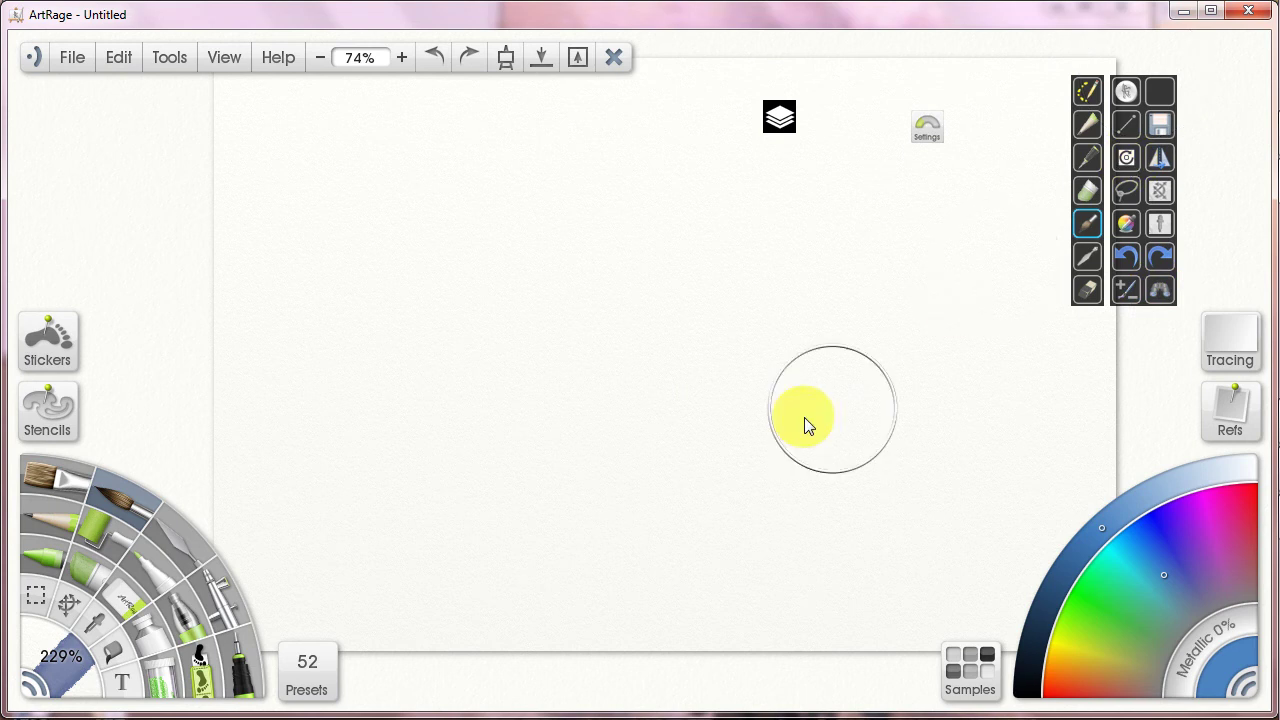
- Check that the collapsed layers and settings panels expand from their small icons on the canvas
click(775, 120)
click(926, 127)
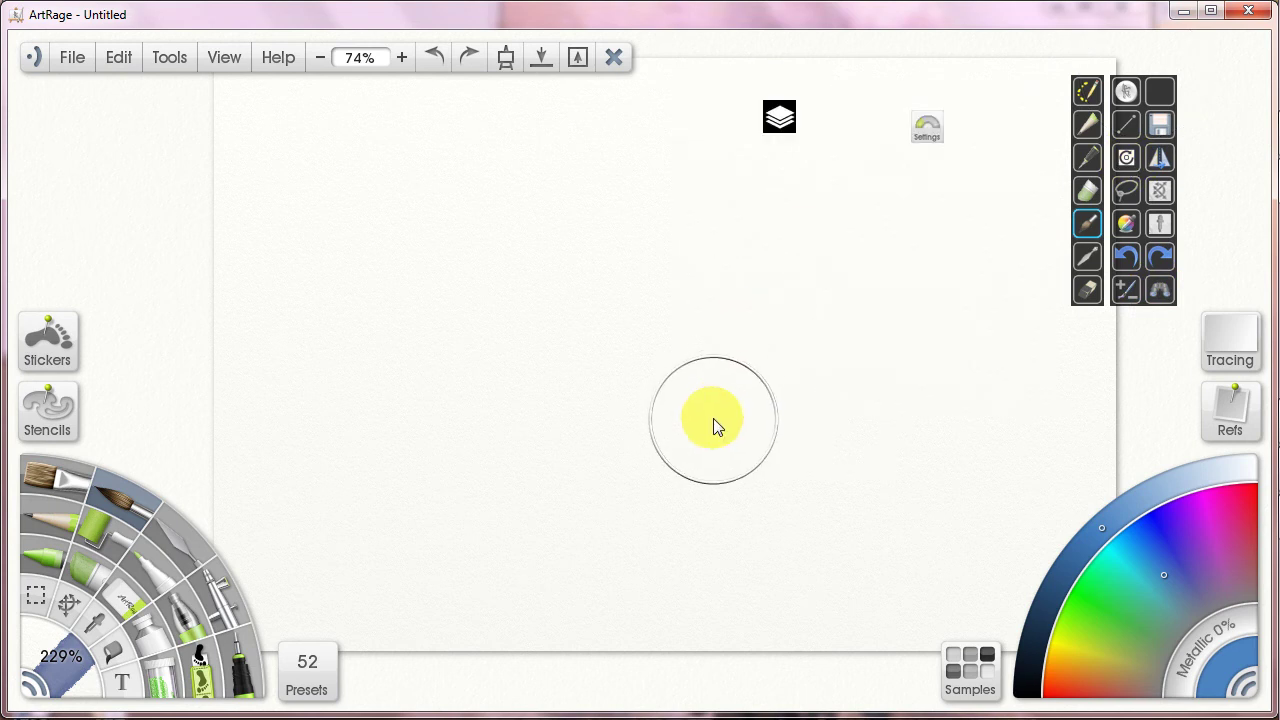
click(779, 118)
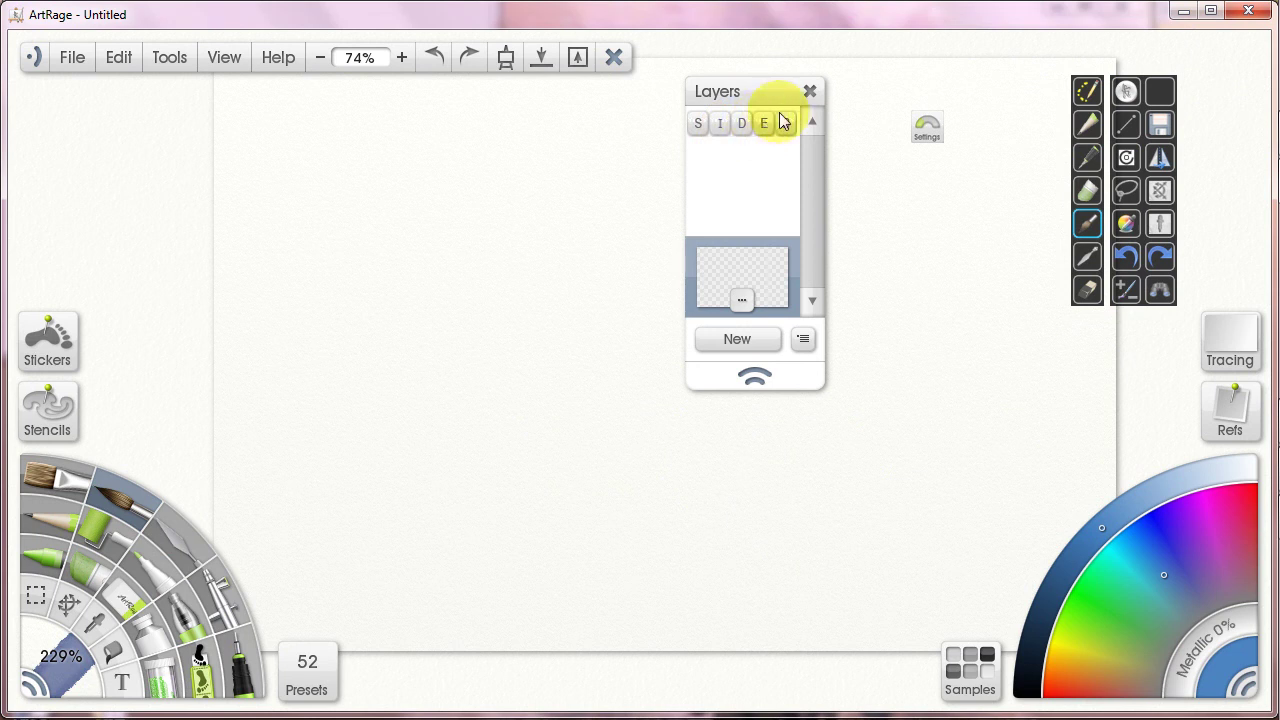
mouse_move(771, 120)
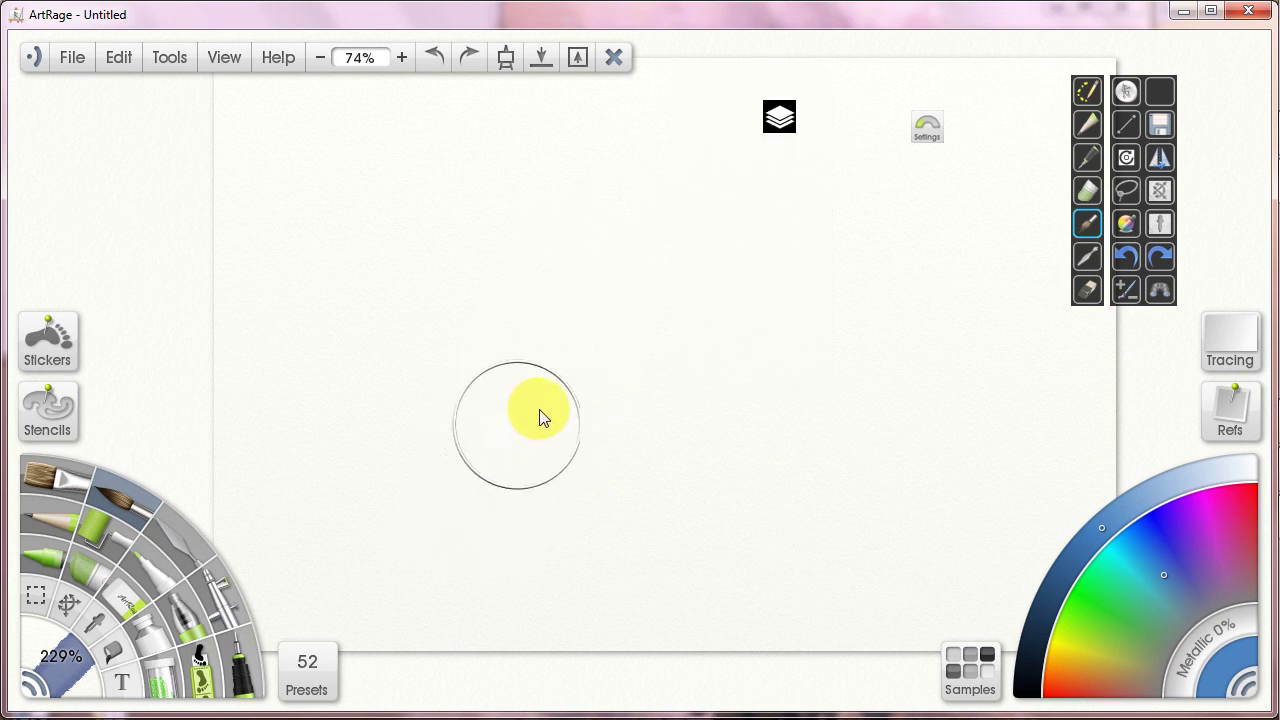
- Hide the interface panels and paint a large diagonal blue patch near the centre of the canvas
key(Tab)
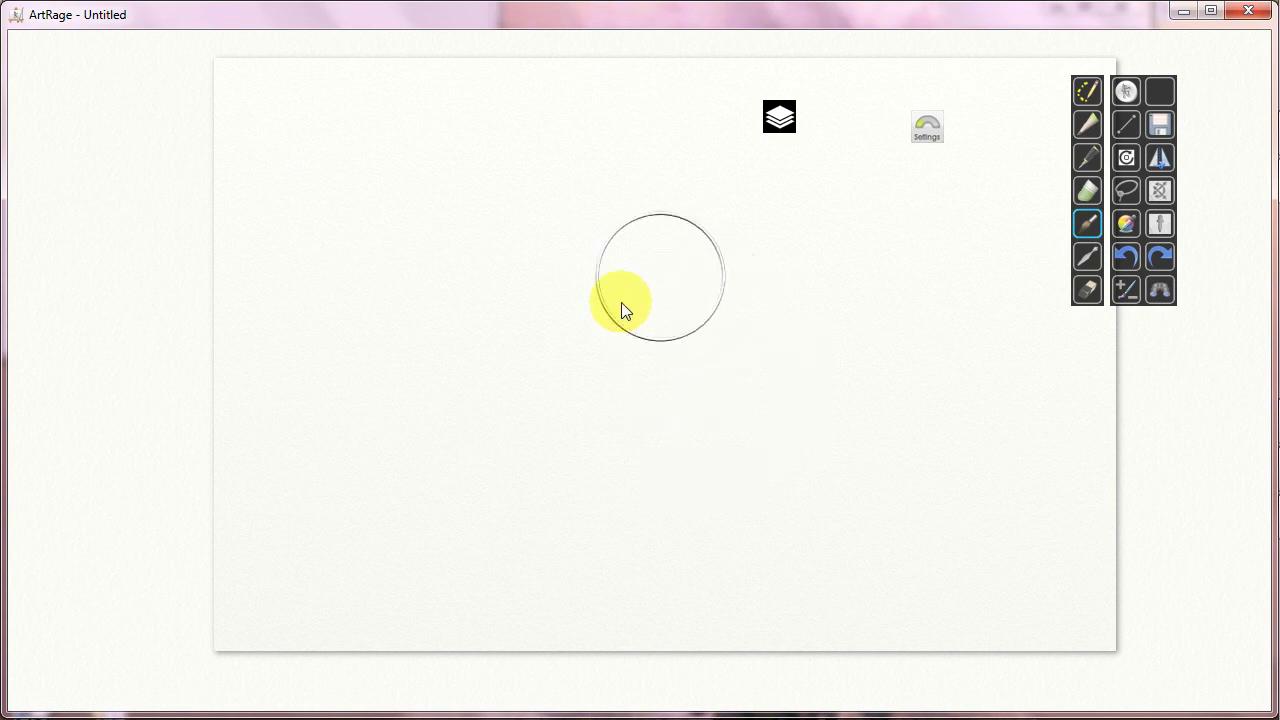
mouse_move(675, 262)
mouse_down()
mouse_move(619, 273)
mouse_move(563, 404)
mouse_move(662, 300)
mouse_move(643, 408)
mouse_move(751, 306)
mouse_move(694, 466)
mouse_move(739, 333)
mouse_move(726, 357)
mouse_move(746, 354)
mouse_up()
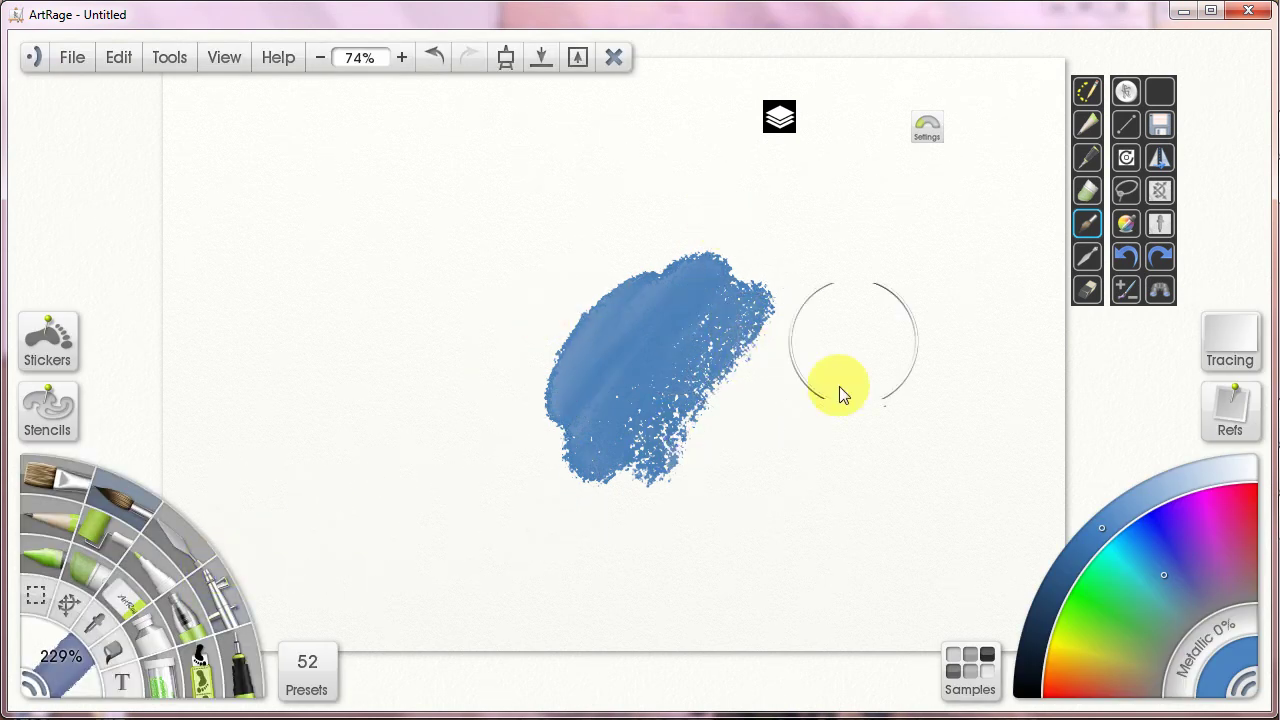
key(Tab)
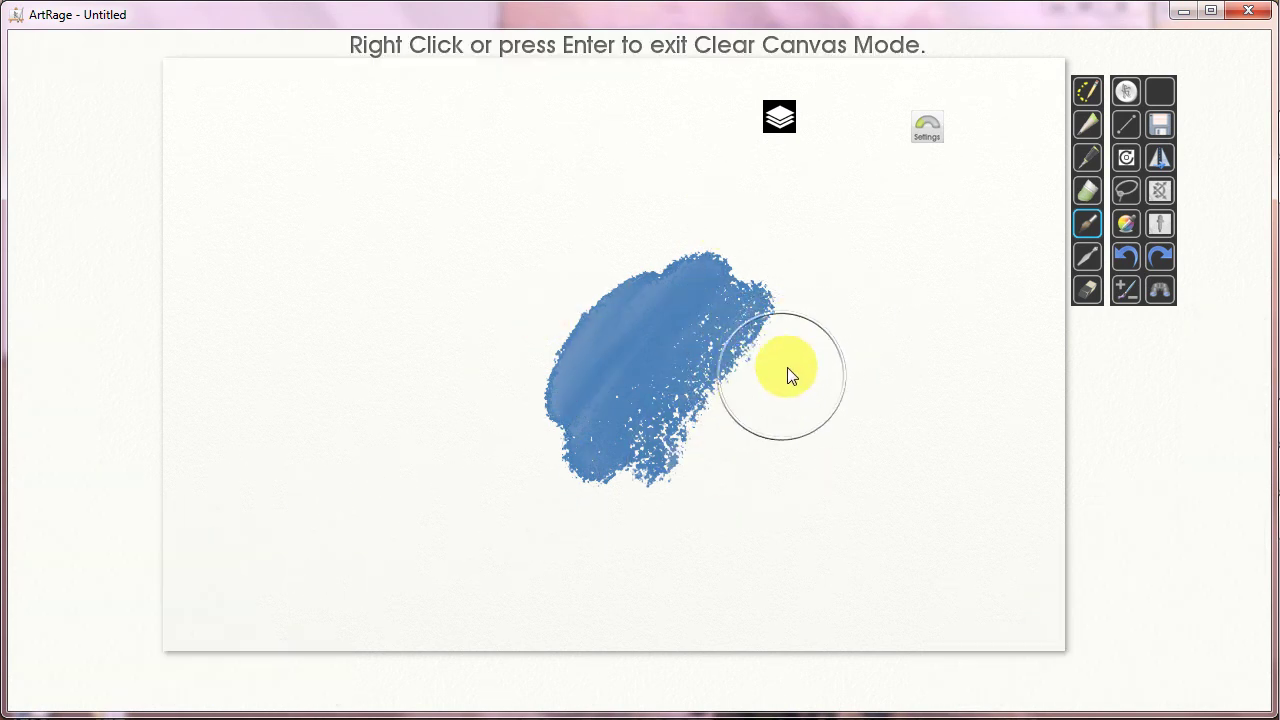
mouse_move(573, 378)
mouse_down()
mouse_move(713, 262)
mouse_move(585, 368)
mouse_move(680, 265)
mouse_move(756, 258)
mouse_move(627, 379)
mouse_move(705, 355)
mouse_move(788, 298)
mouse_up()
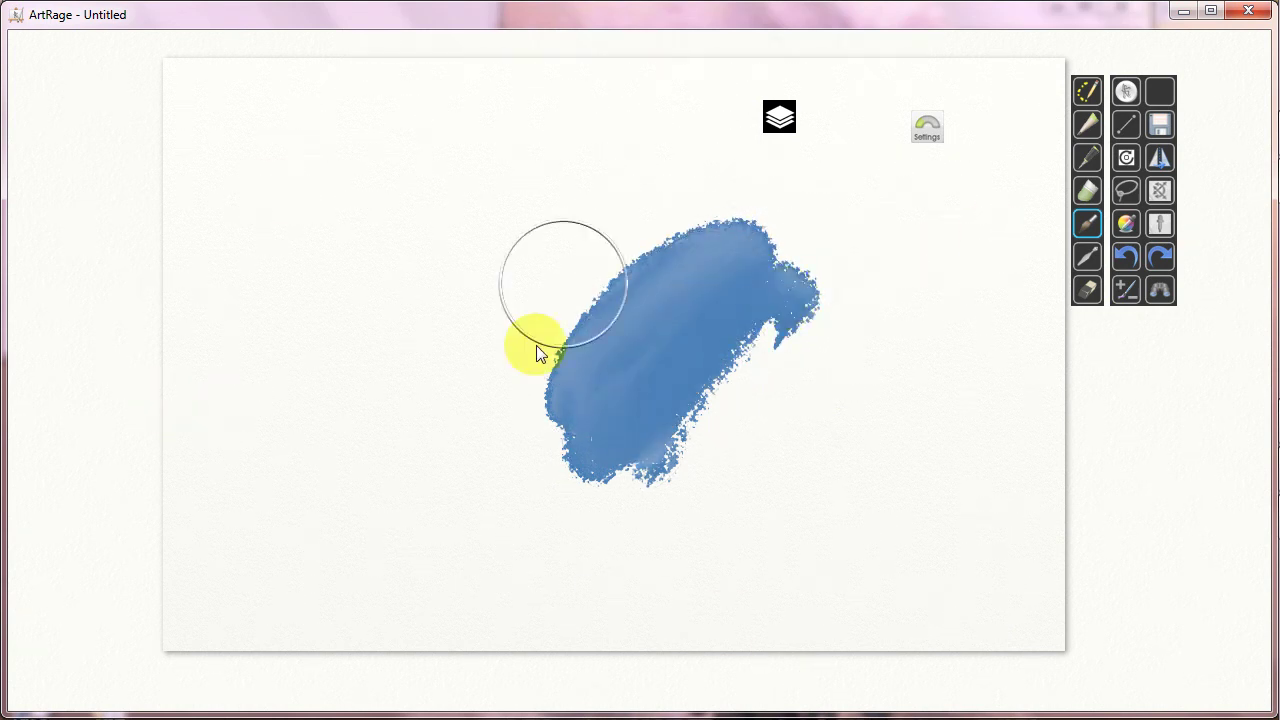
- Draw blue scribbles, light hatching and curved strokes beside the patch, using the first three tools of the custom toolbox
click(1088, 92)
drag(916, 216, 854, 349)
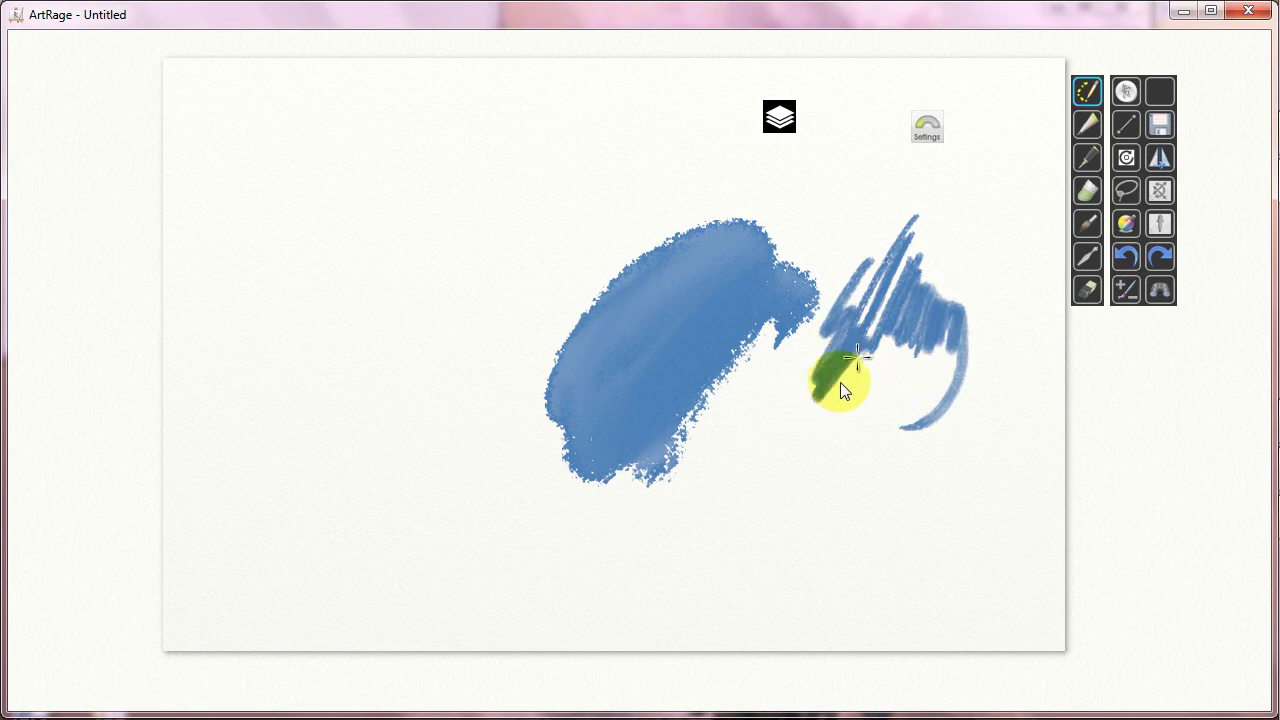
click(1087, 128)
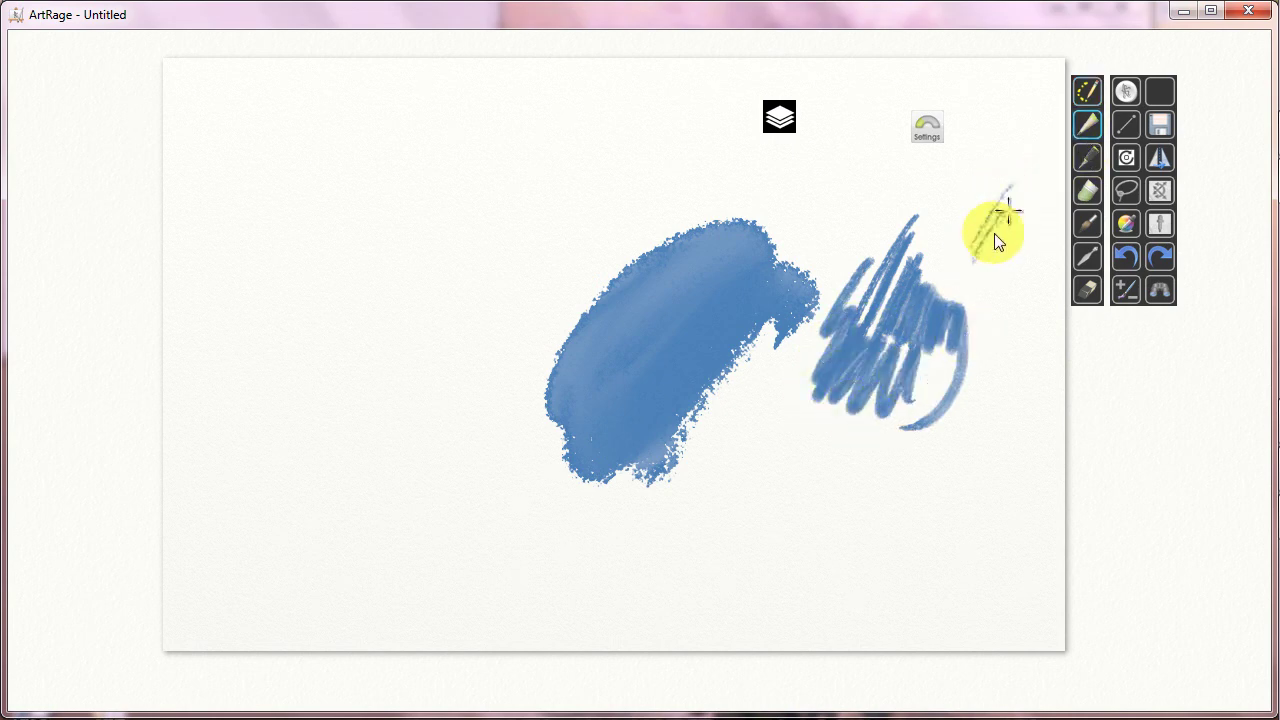
drag(994, 233, 1000, 325)
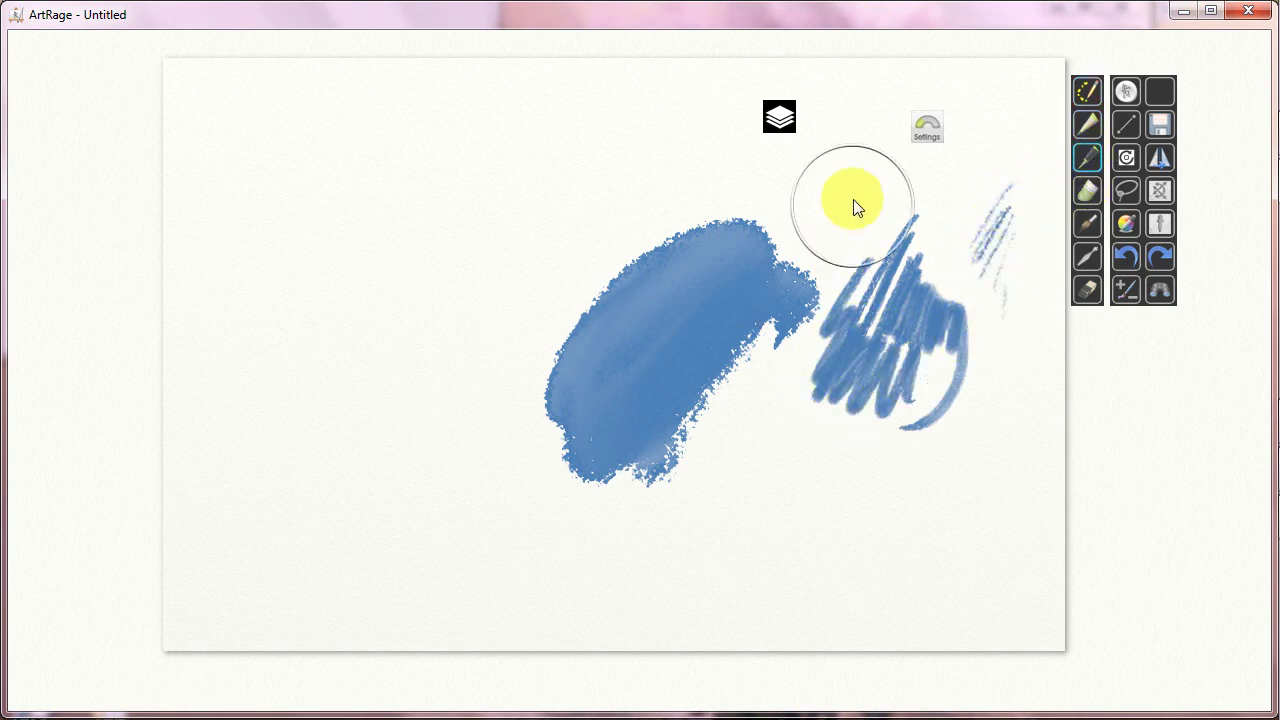
drag(808, 316, 820, 487)
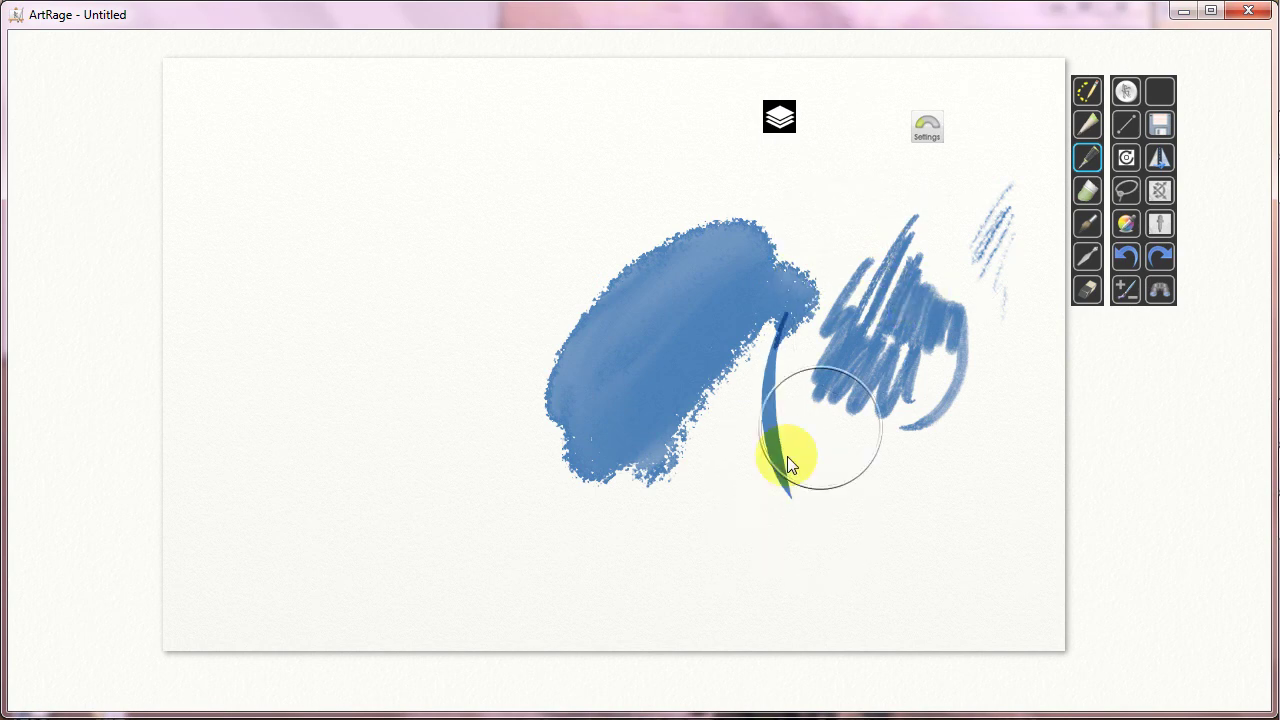
drag(880, 208, 797, 490)
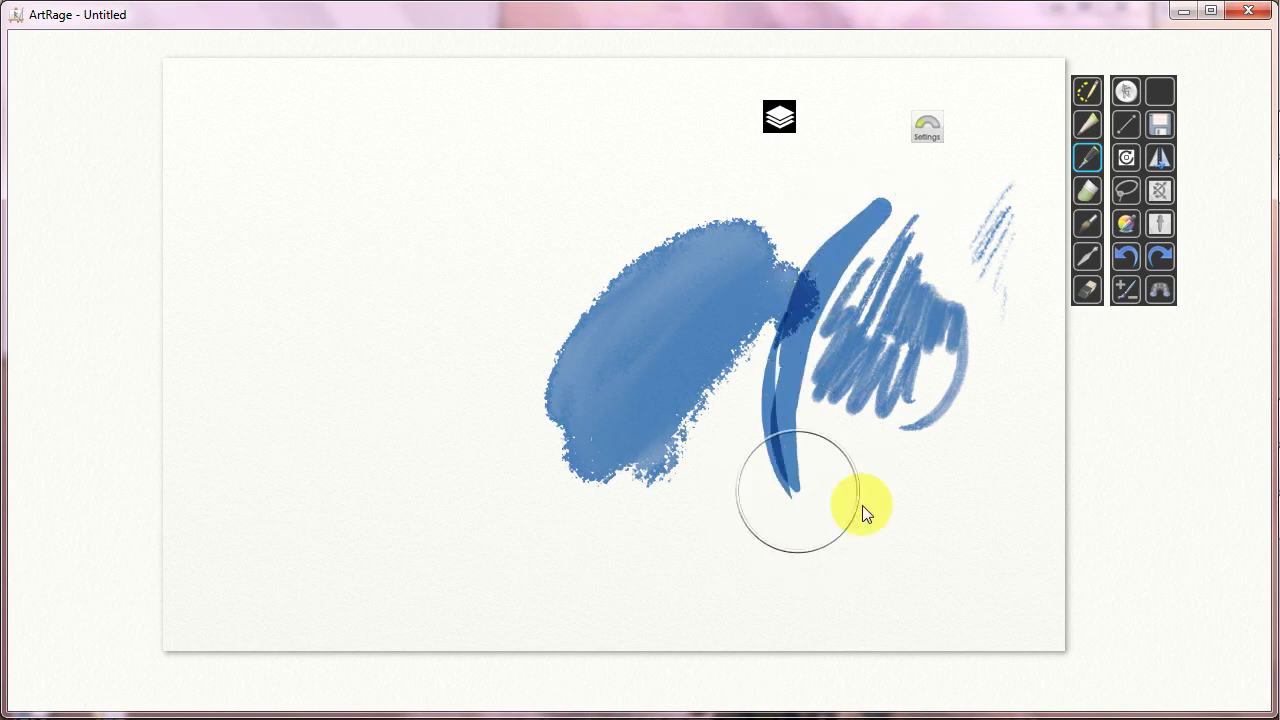
- Switch to the brush and paint a narrow blue loop to the left of the large patch
click(1090, 194)
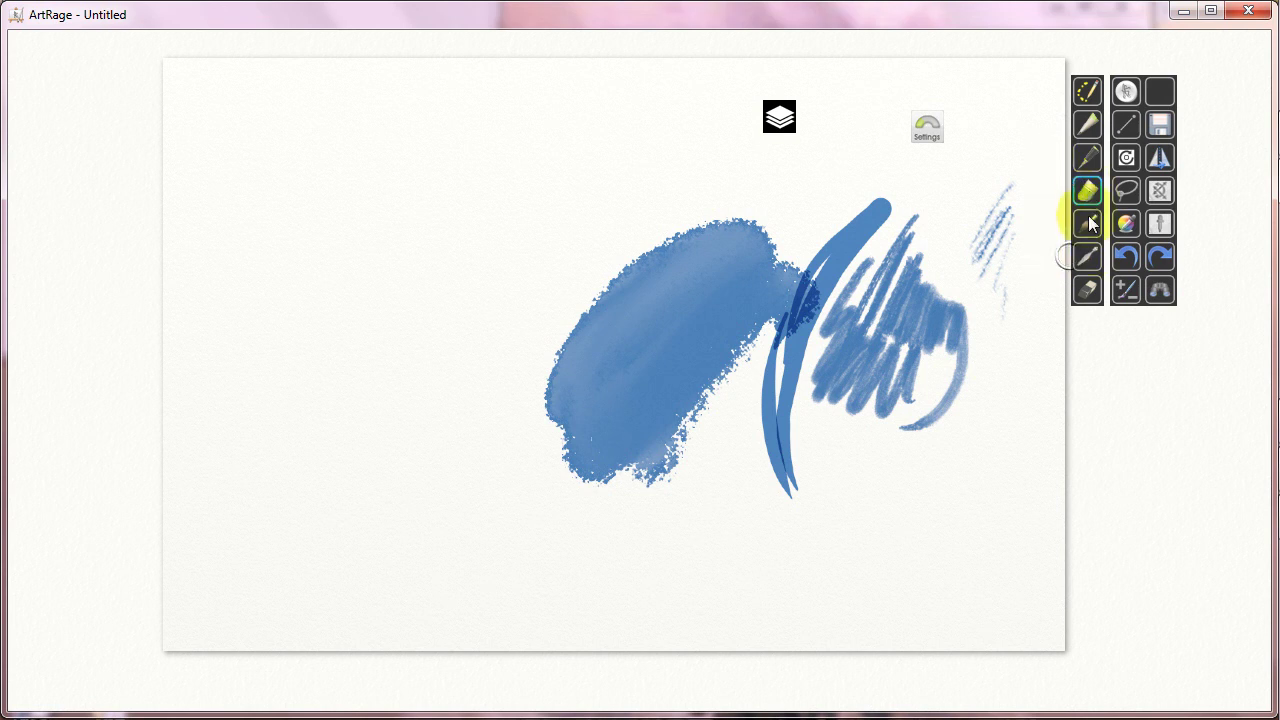
right_click(587, 446)
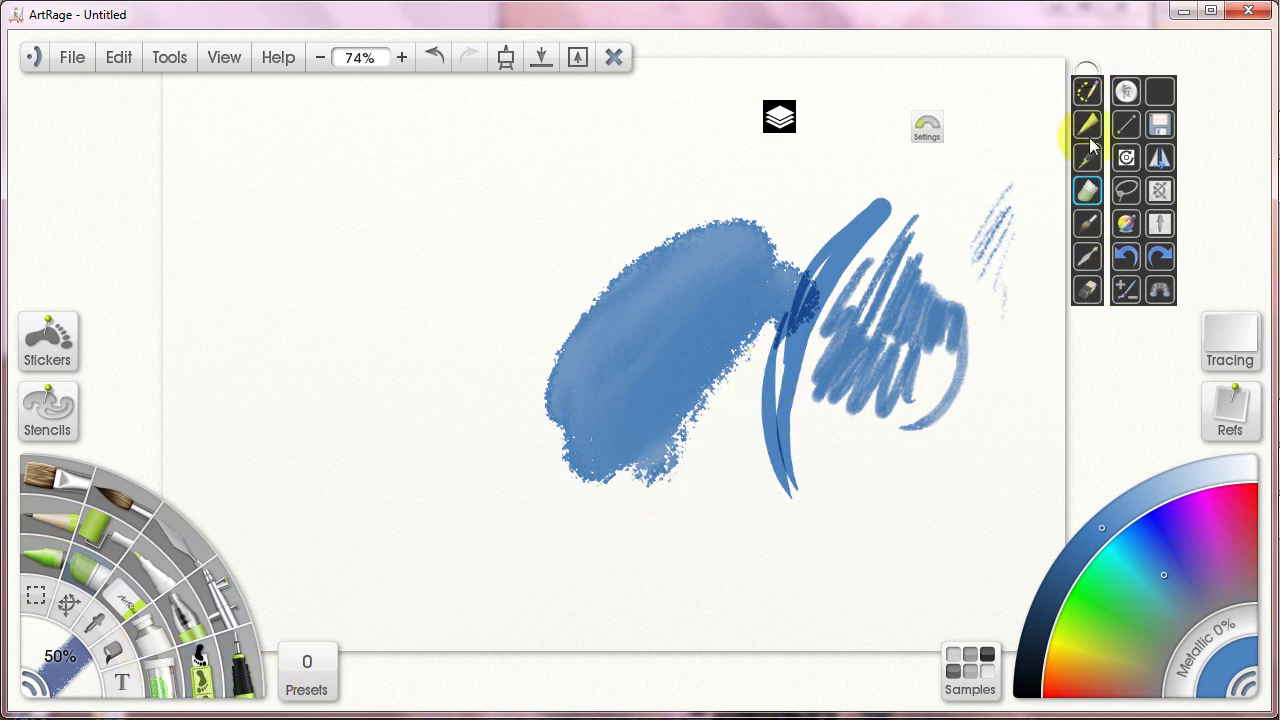
click(1087, 223)
mouse_move(537, 214)
mouse_down()
mouse_move(520, 351)
mouse_move(553, 268)
mouse_up()
right_click(718, 341)
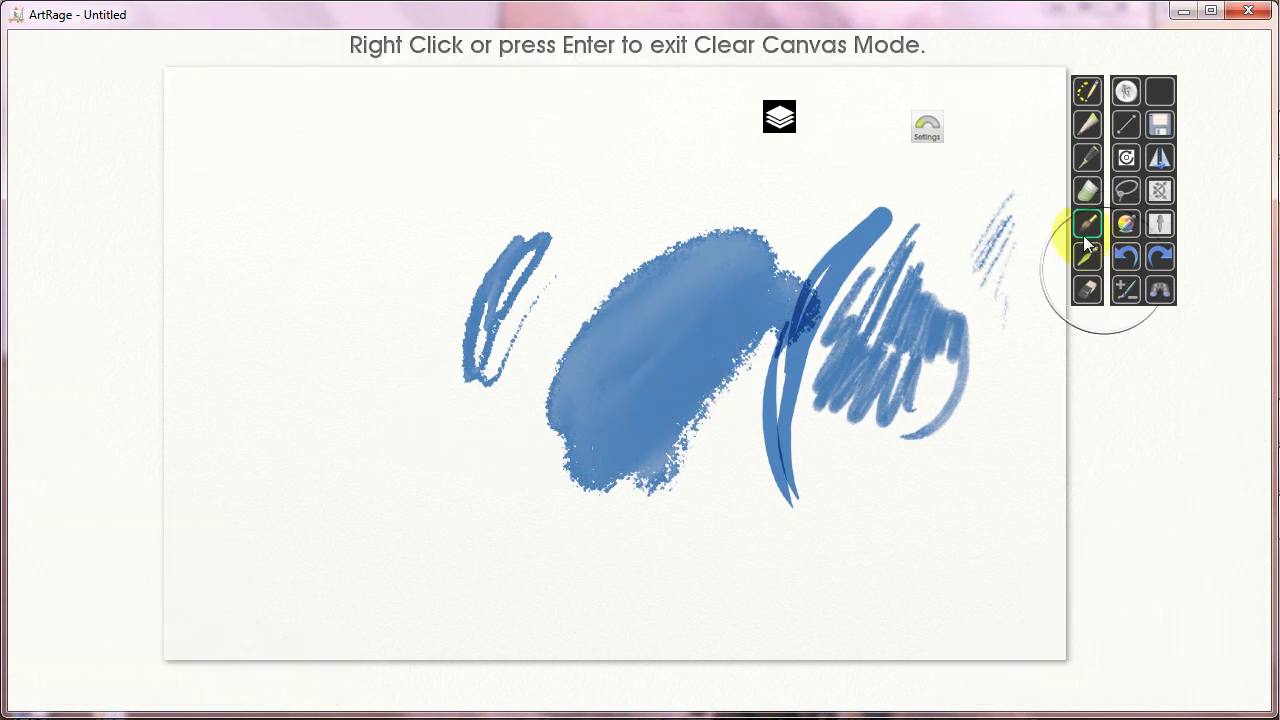
- Paint a broad blue stroke below the existing marks and smear the paint with the palette knife
mouse_move(935, 290)
mouse_down()
mouse_move(840, 214)
mouse_move(855, 208)
mouse_up()
mouse_move(450, 457)
mouse_down()
mouse_move(717, 423)
mouse_move(800, 334)
mouse_move(835, 425)
mouse_move(871, 437)
mouse_move(1021, 332)
mouse_move(929, 366)
mouse_move(950, 402)
mouse_move(946, 432)
mouse_up()
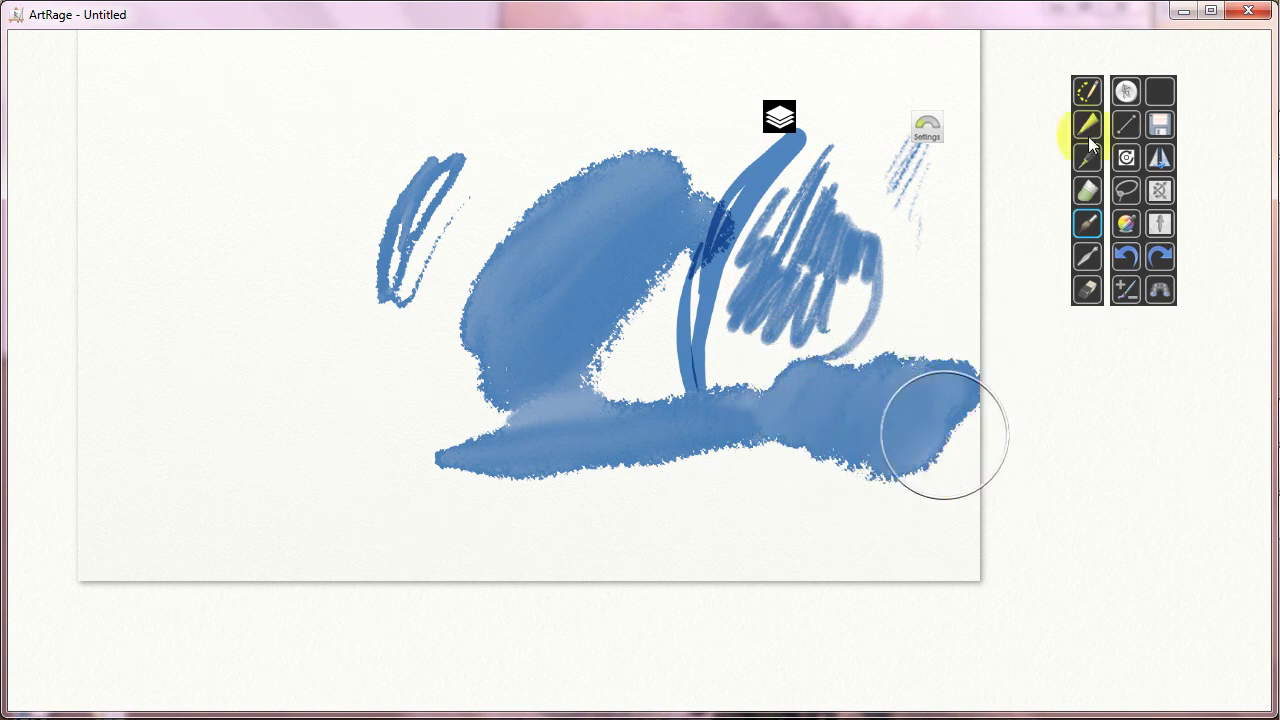
click(1088, 262)
mouse_move(864, 304)
mouse_down()
mouse_move(853, 372)
mouse_move(948, 364)
mouse_move(853, 399)
mouse_move(865, 357)
mouse_move(806, 474)
mouse_move(895, 442)
mouse_move(954, 443)
mouse_move(979, 366)
mouse_move(911, 498)
mouse_move(817, 394)
mouse_move(742, 358)
mouse_move(735, 325)
mouse_up()
- Paint more blue with the brush above the large patch and over the smeared area
click(1088, 224)
mouse_move(595, 97)
mouse_down()
mouse_move(552, 155)
mouse_move(640, 88)
mouse_move(584, 138)
mouse_move(687, 84)
mouse_move(686, 153)
mouse_move(731, 122)
mouse_move(701, 183)
mouse_move(709, 204)
mouse_move(766, 186)
mouse_move(847, 74)
mouse_move(806, 172)
mouse_move(764, 190)
mouse_move(894, 126)
mouse_up()
click(927, 128)
click(799, 340)
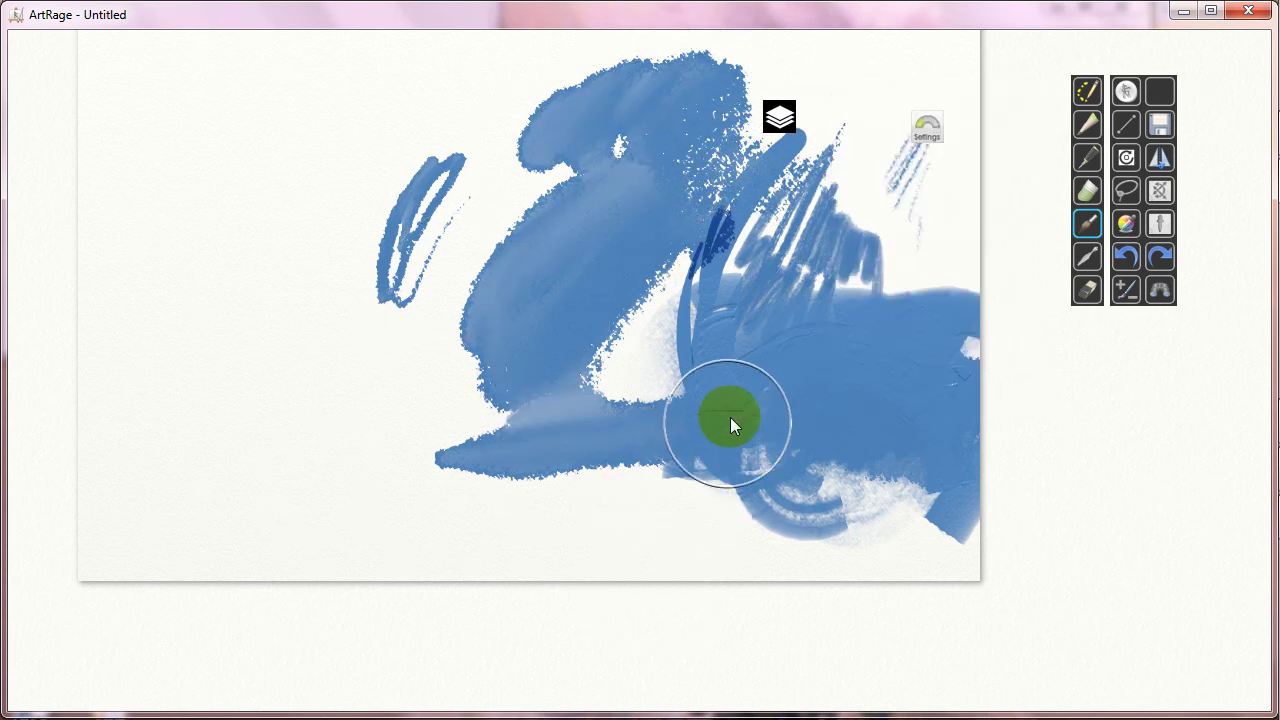
drag(726, 414, 826, 506)
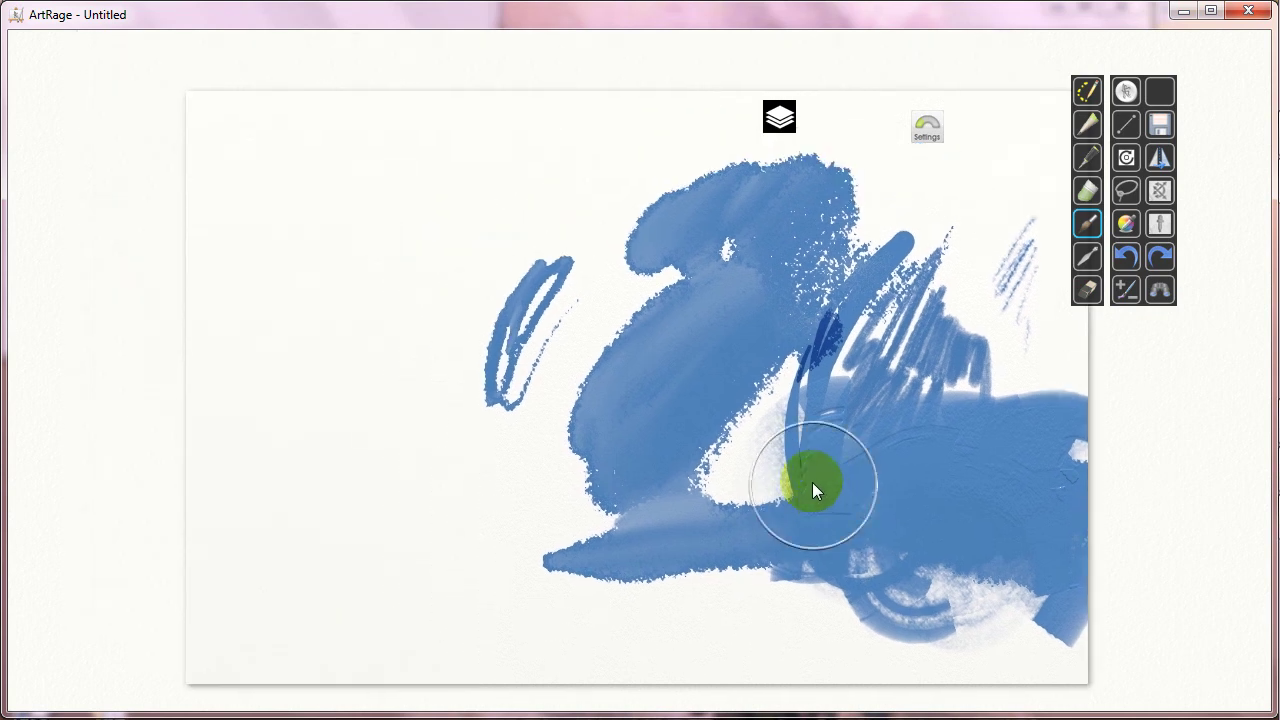
mouse_move(790, 413)
mouse_down()
mouse_move(825, 333)
mouse_move(958, 340)
mouse_move(849, 363)
mouse_up()
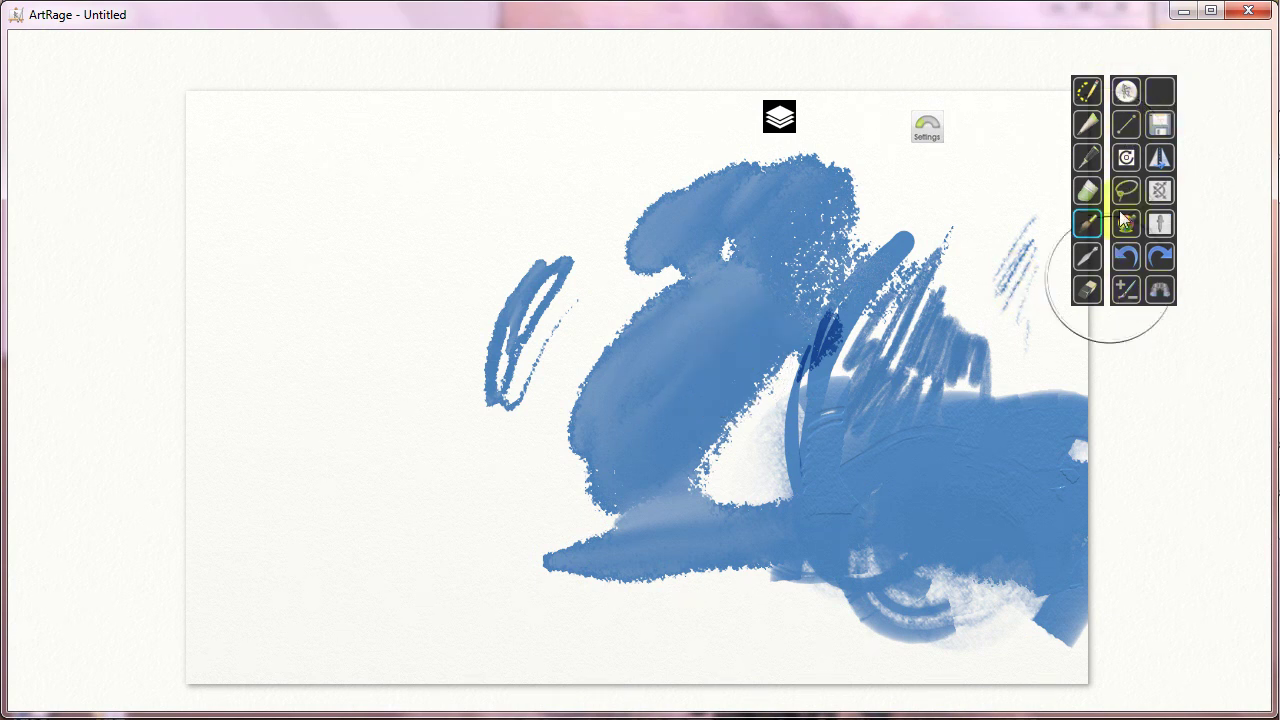
- Draw a straight, nearly vertical blue line on the empty left part of the canvas using straight-line mode
click(1087, 96)
click(1124, 127)
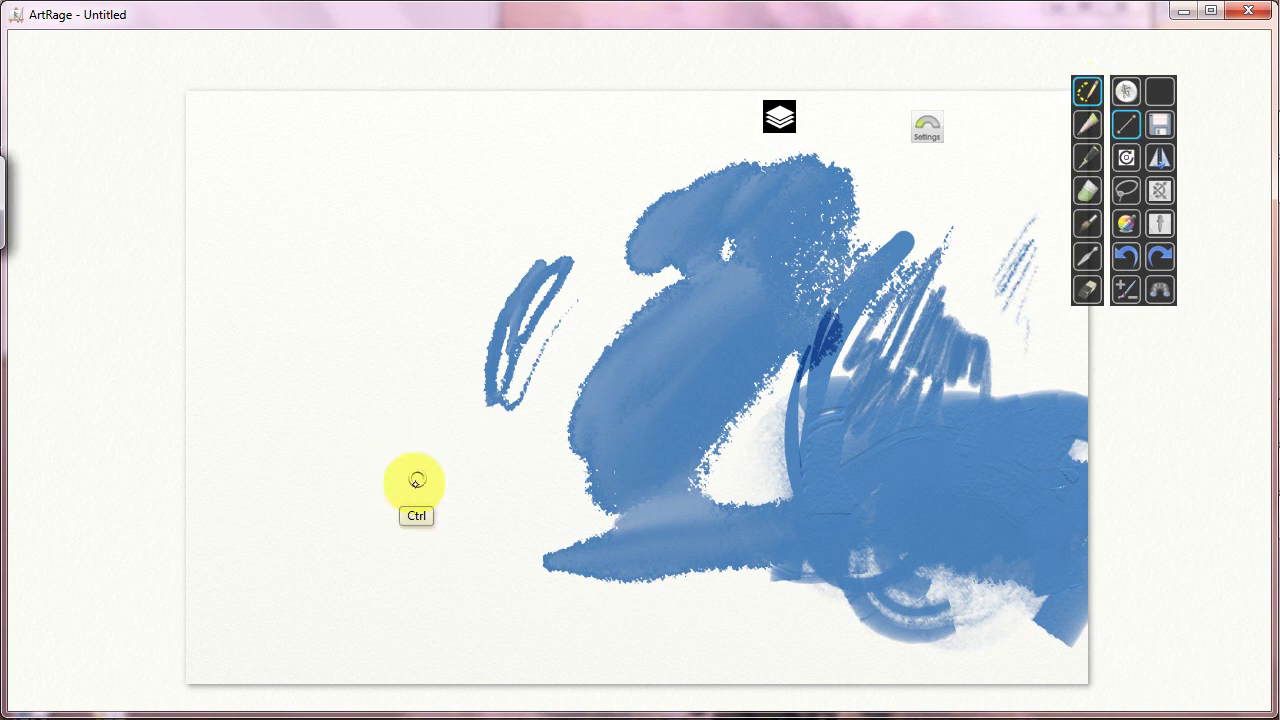
drag(413, 455, 405, 195)
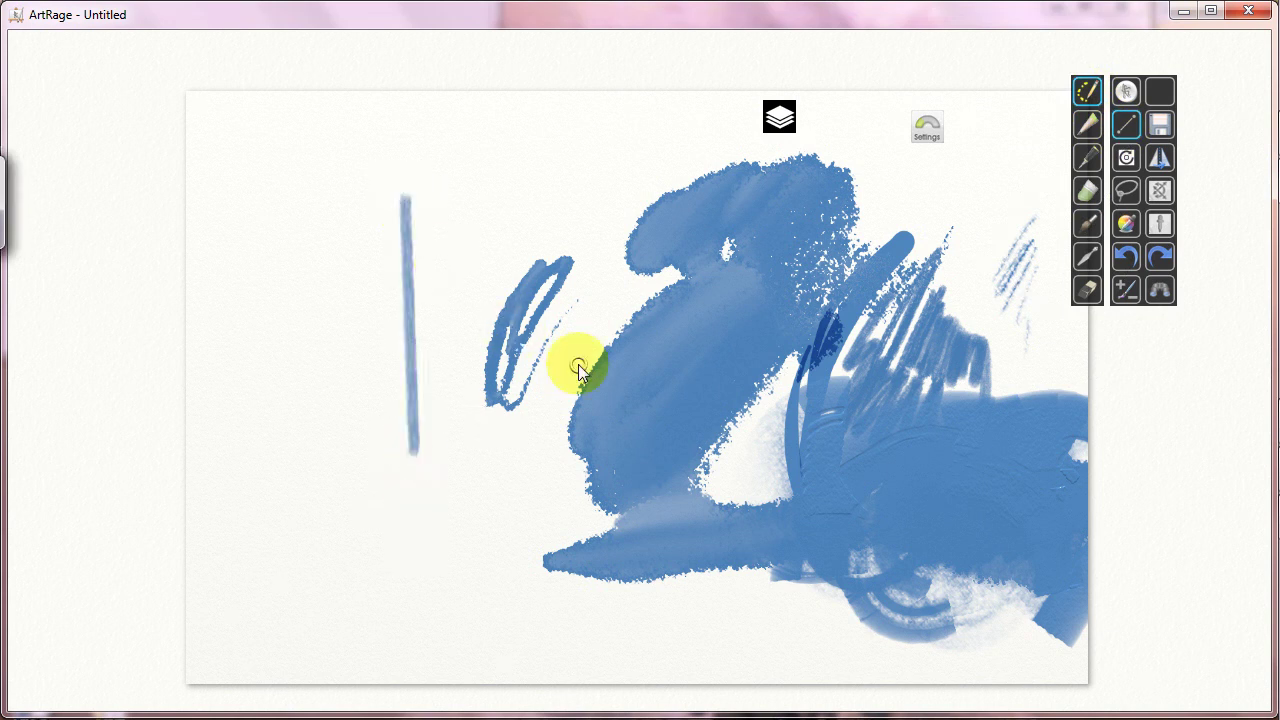
click(1125, 158)
mouse_move(659, 400)
mouse_down()
mouse_move(672, 225)
mouse_move(683, 378)
mouse_up()
click(1125, 160)
- Lasso the straight blue line, transform it into a clockwise-tilted diagonal closer to the loop, and clear the selection
mouse_move(436, 188)
mouse_down()
mouse_move(347, 283)
mouse_move(434, 170)
mouse_up()
mouse_move(456, 278)
mouse_down()
mouse_move(506, 277)
mouse_move(520, 251)
mouse_up()
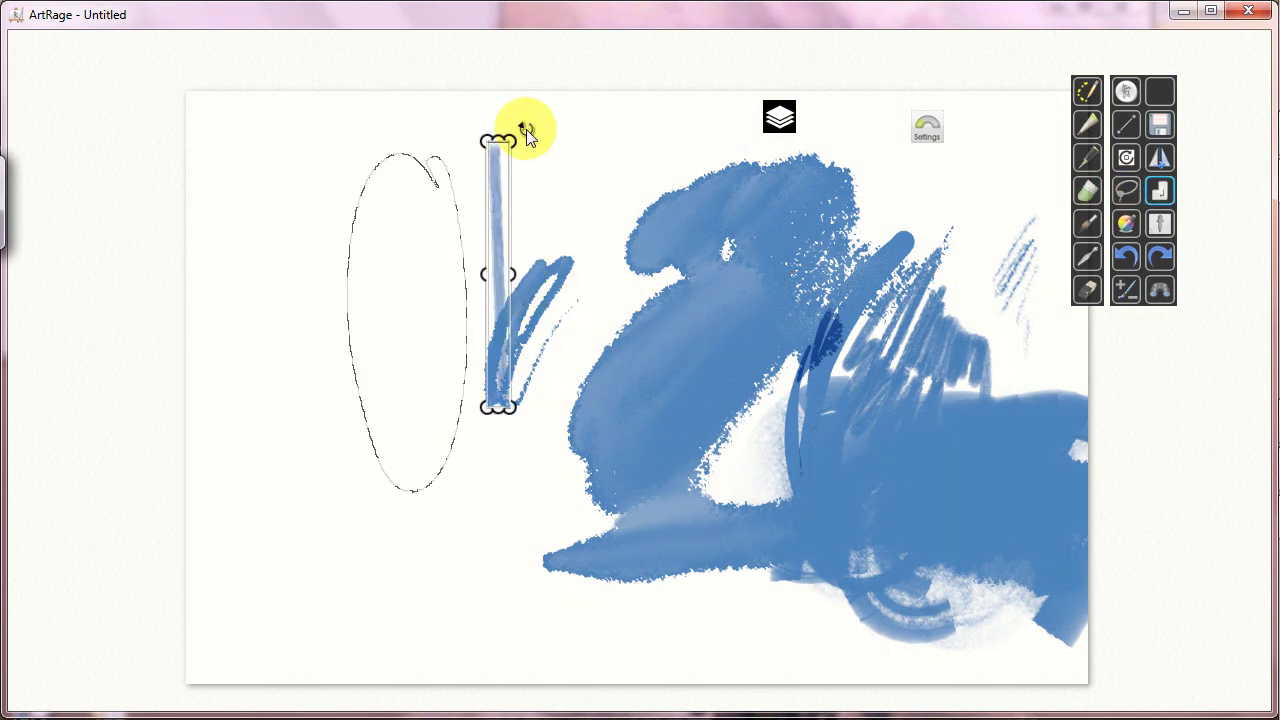
drag(528, 129, 580, 200)
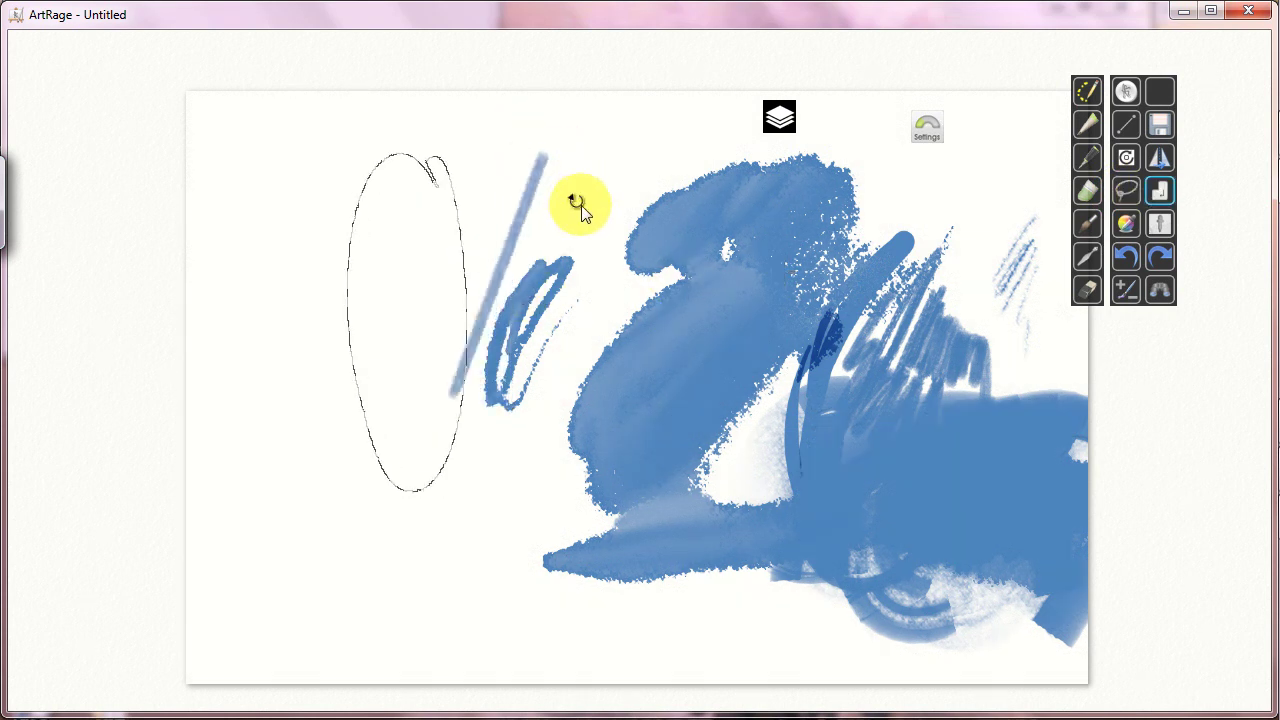
click(1163, 193)
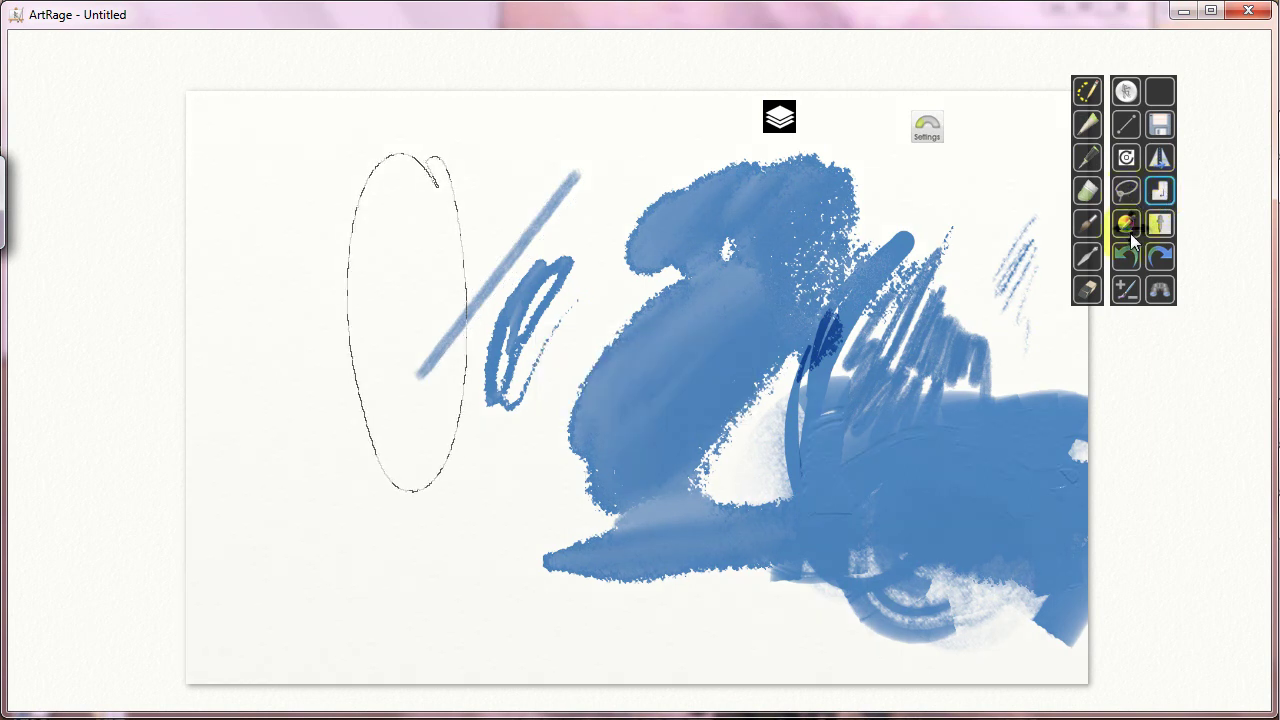
click(1130, 197)
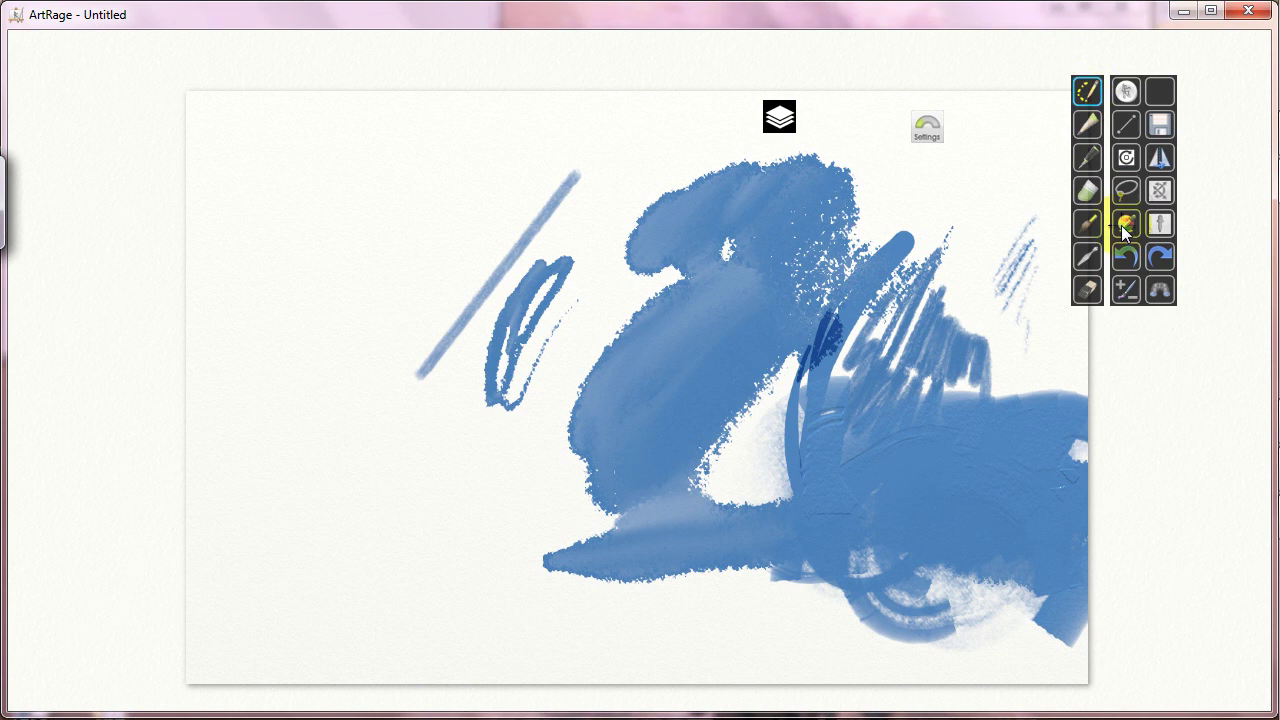
- Pick a light tan colour with the pop-up colour picker and scribble a zigzag across the upper blue shapes
ctrl+alt+click(714, 408)
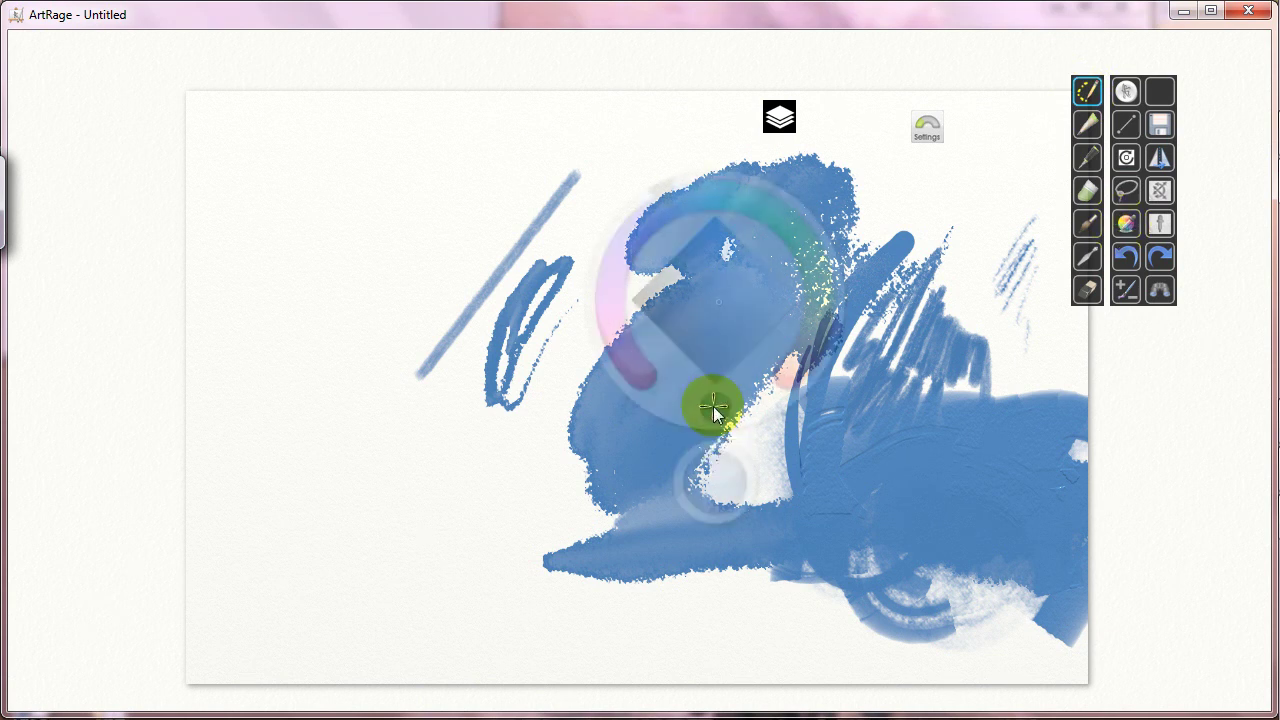
drag(714, 408, 806, 346)
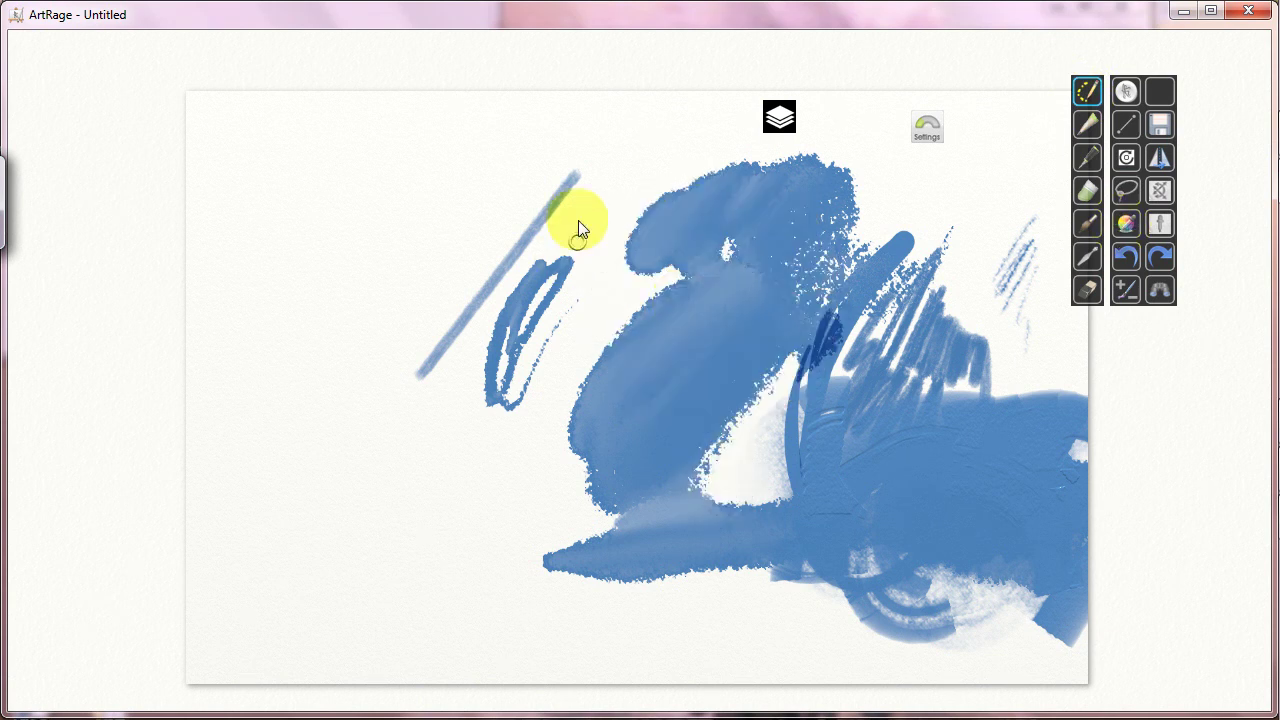
drag(560, 150, 585, 200)
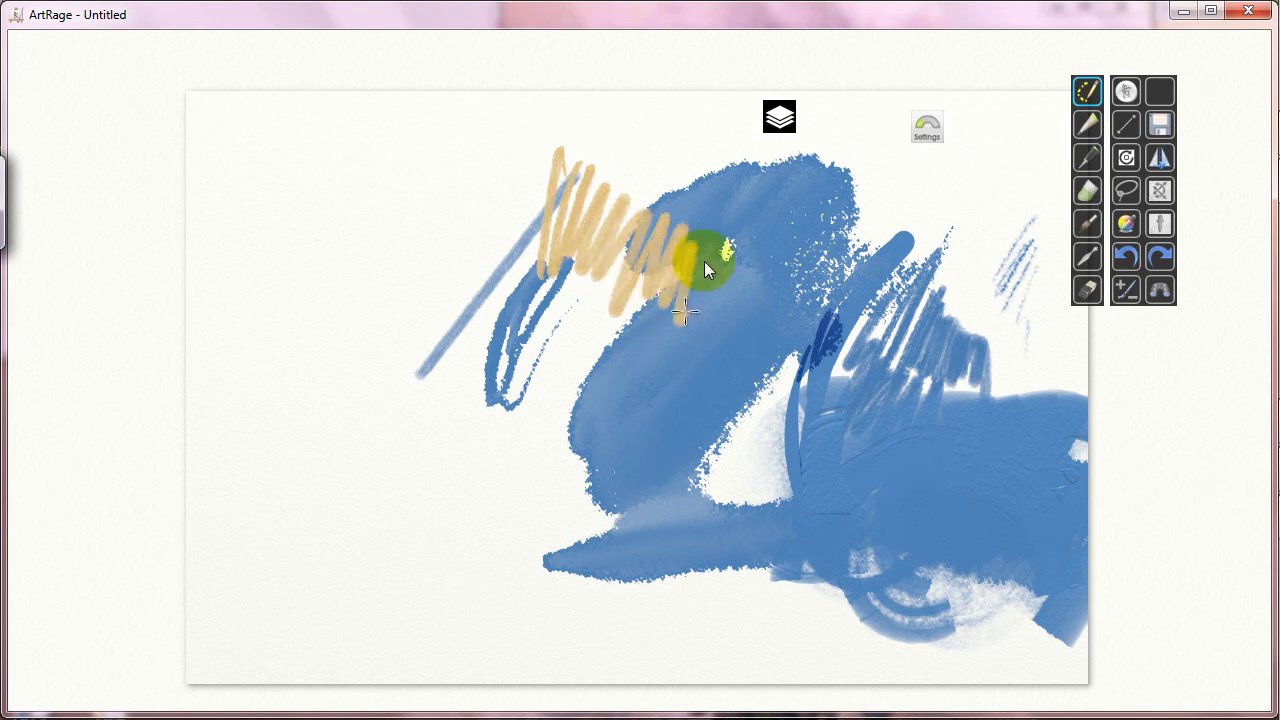
drag(724, 322, 776, 284)
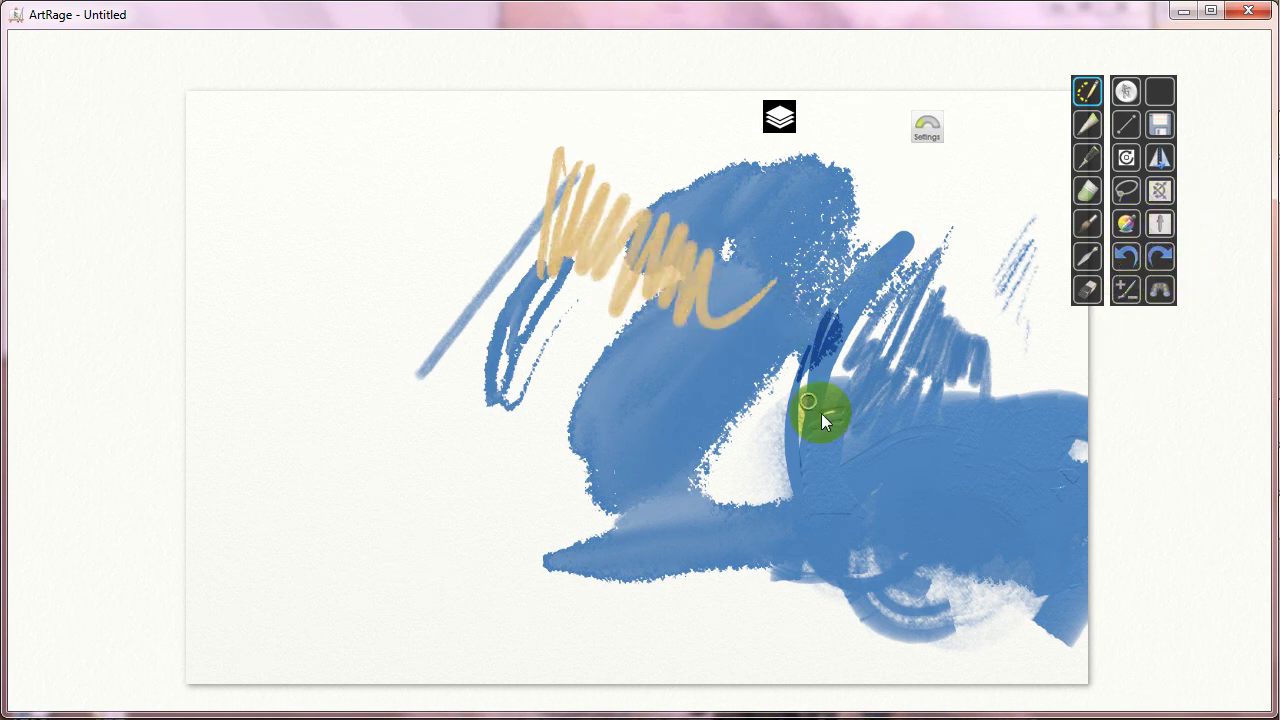
- Draw rows of short tan hatching strokes across the lower and middle parts of the blue patch
mouse_move(821, 413)
mouse_down()
mouse_move(749, 403)
mouse_move(686, 460)
mouse_move(822, 398)
mouse_up()
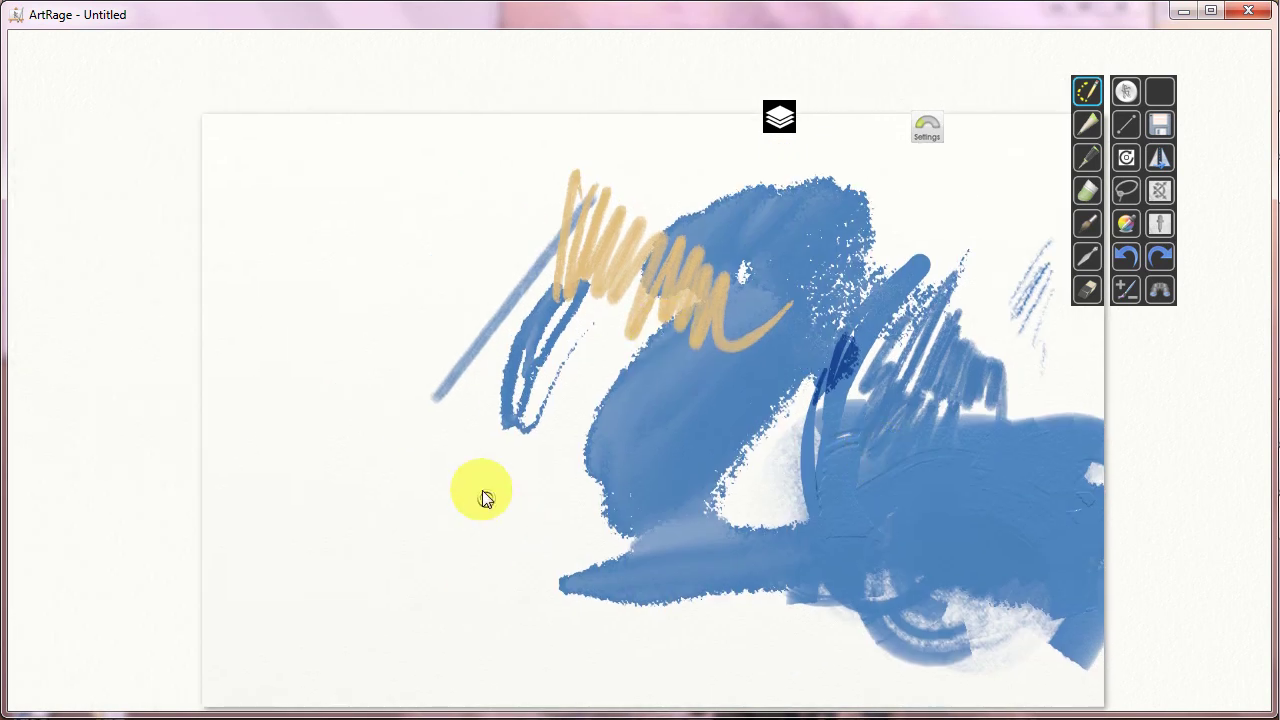
mouse_move(482, 492)
mouse_down()
mouse_move(516, 559)
mouse_move(514, 490)
mouse_up()
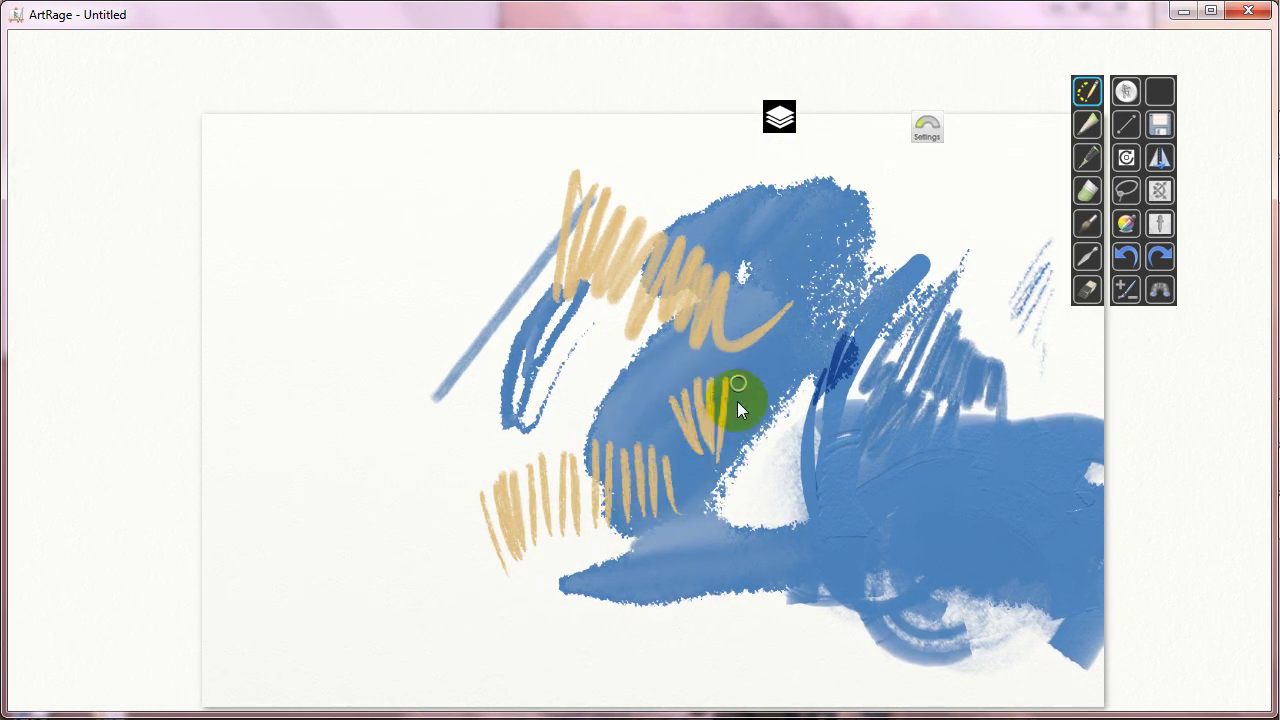
drag(737, 401, 758, 440)
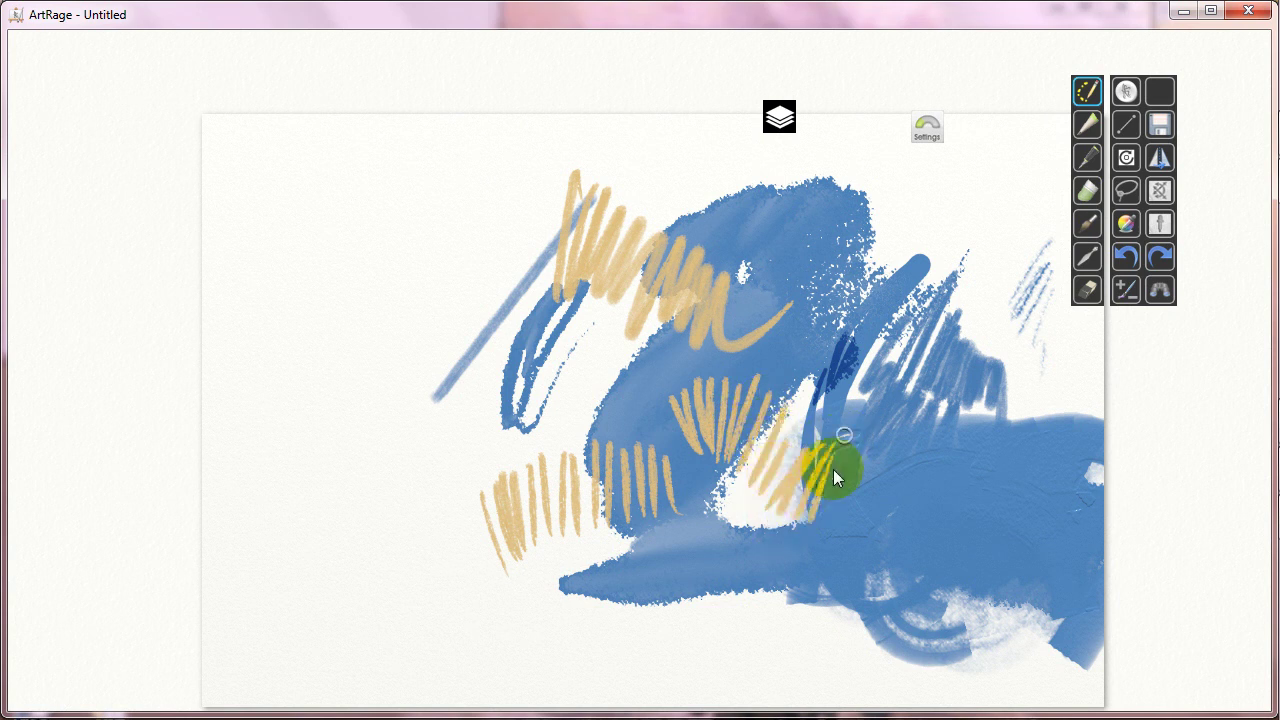
drag(867, 428, 868, 434)
- Show the interface panels again and tear the menu bar off its window edge
right_click(861, 418)
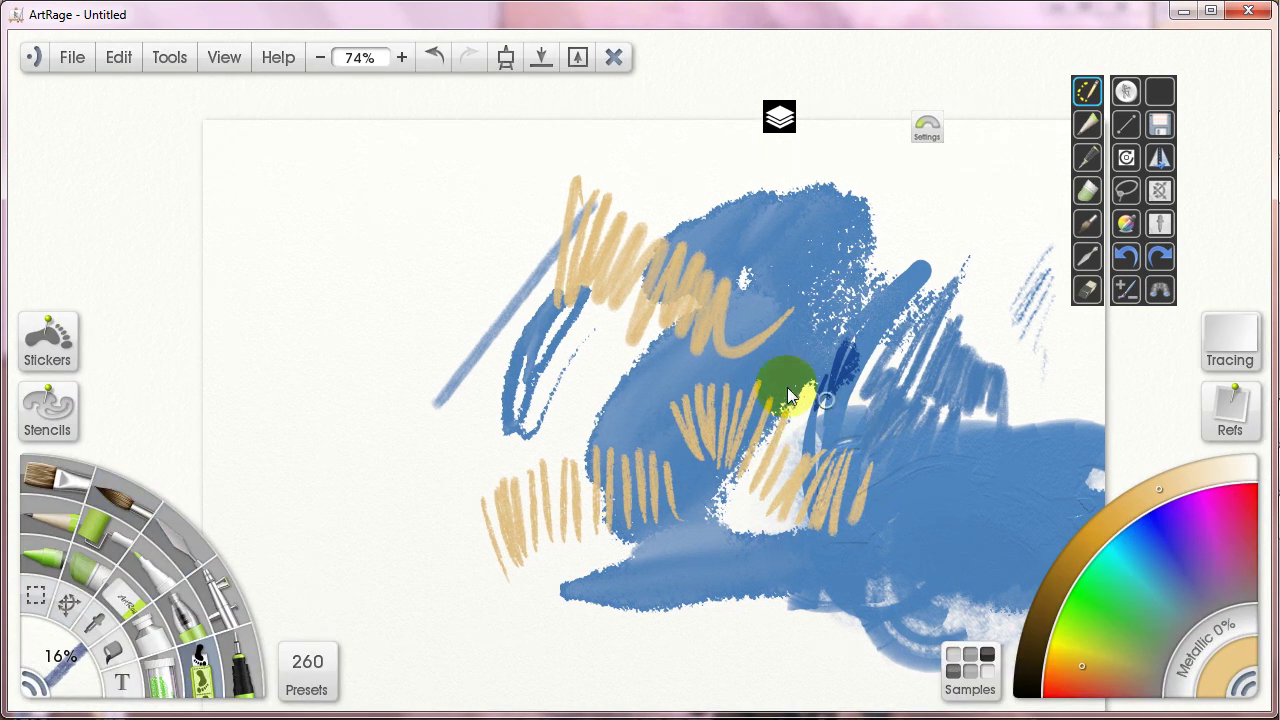
click(36, 60)
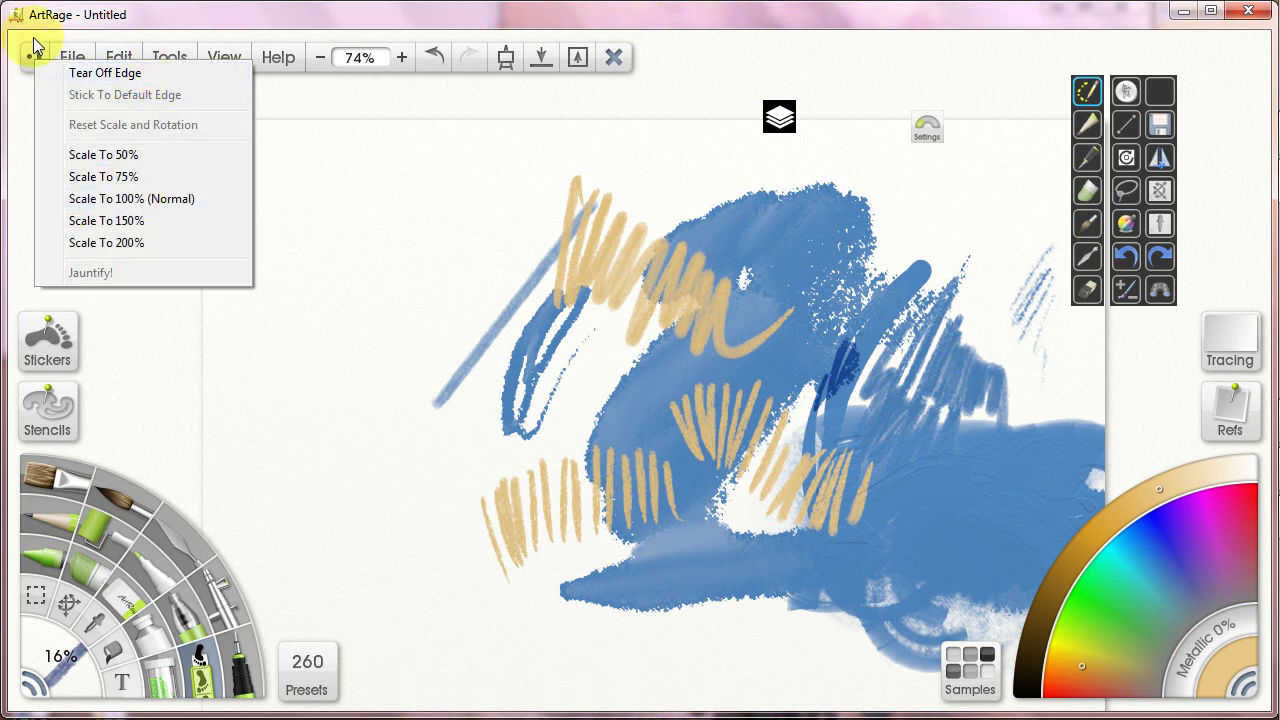
click(97, 75)
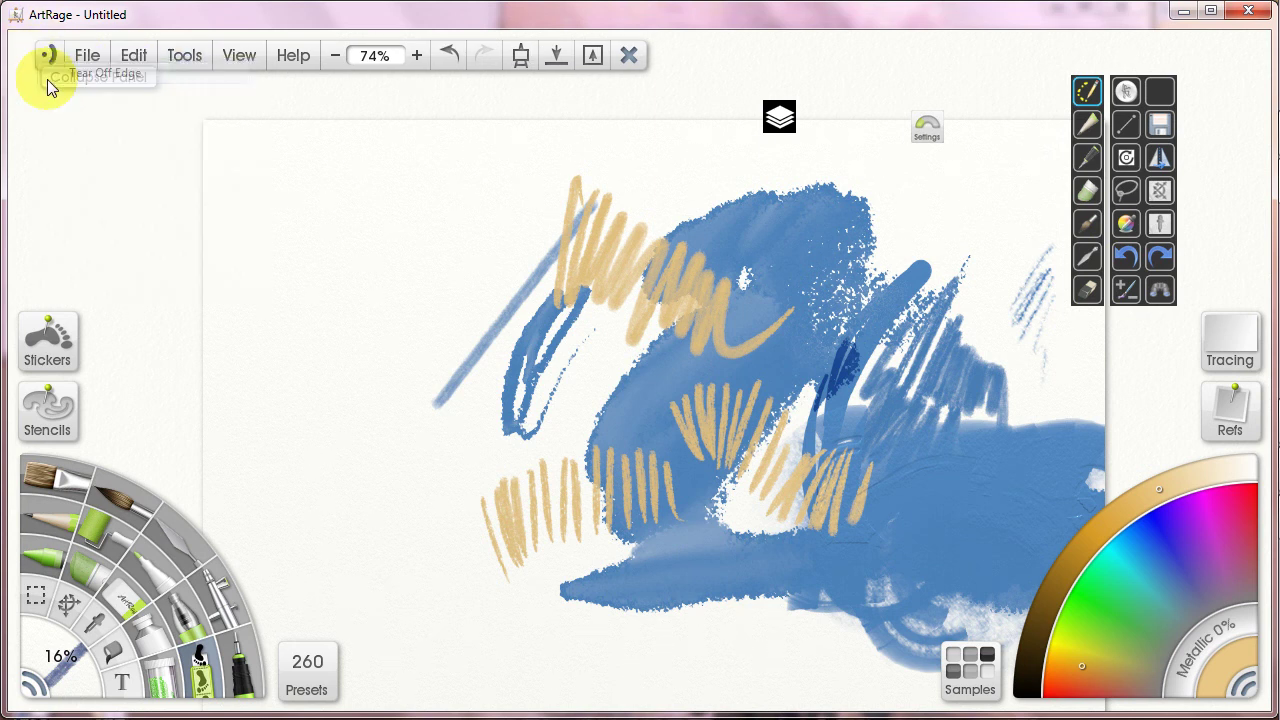
- Move the torn-off menu bar, stick it back to its default edge, and hide the interface panels
drag(47, 79, 194, 71)
click(200, 76)
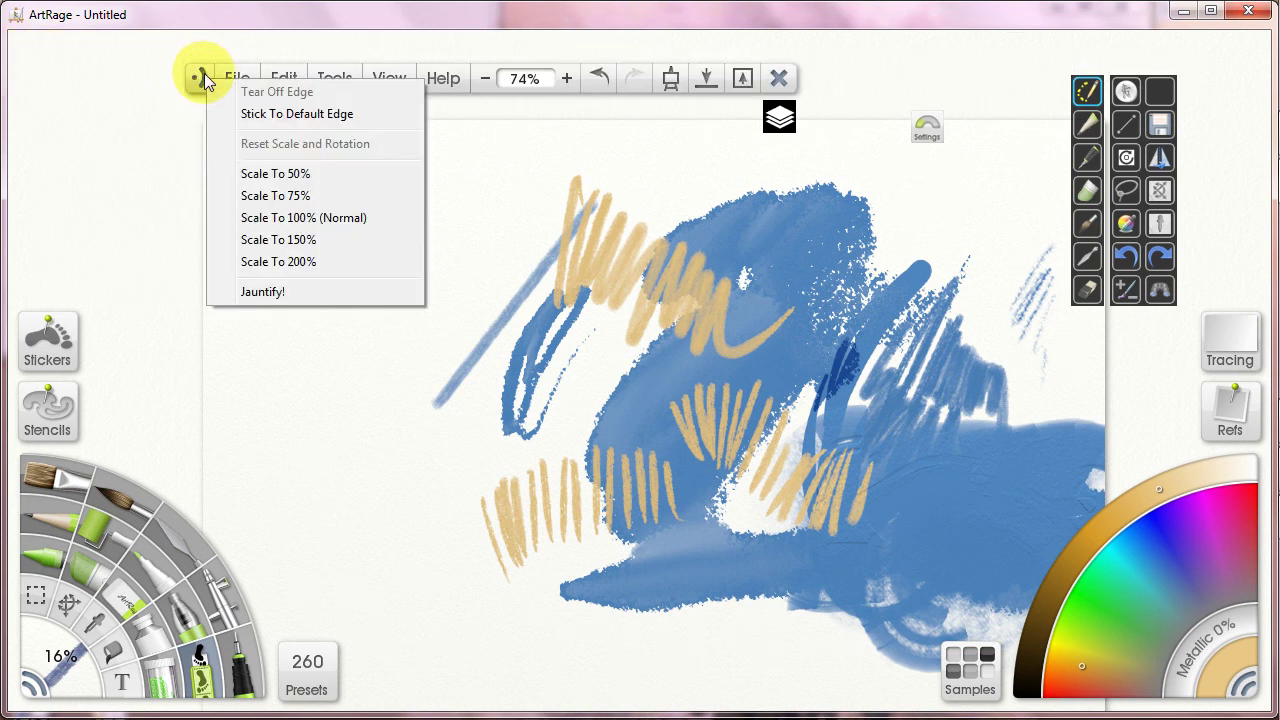
click(316, 115)
key(Tab)
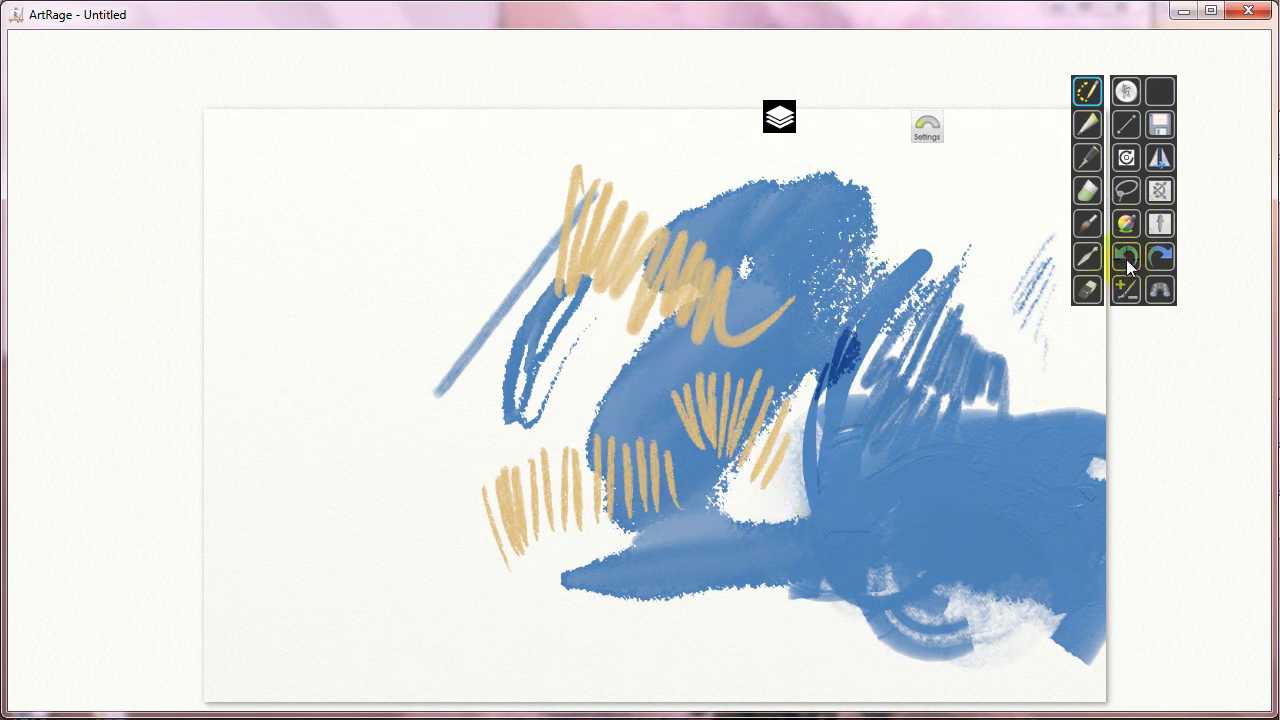
- Undo the tan hatching, the tan zigzag and the diagonal blue line with the custom toolbox
click(1126, 259)
click(1125, 258)
click(1125, 258)
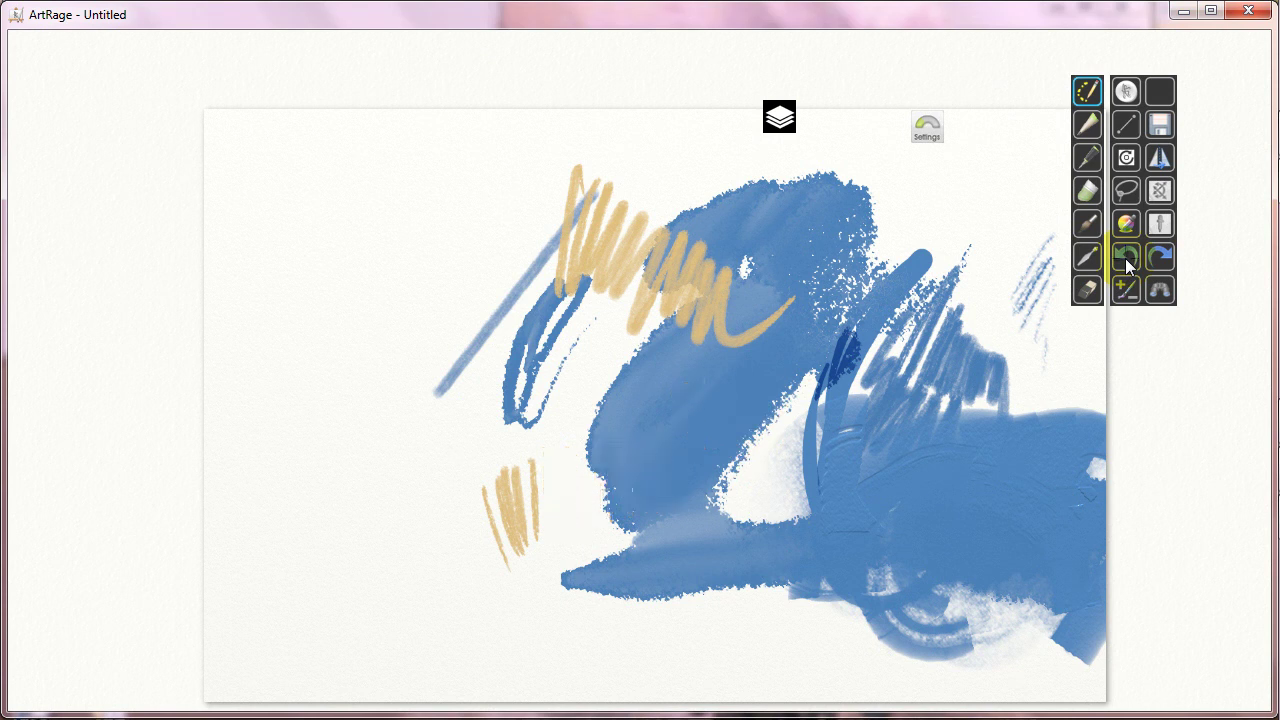
click(1125, 258)
click(1125, 258)
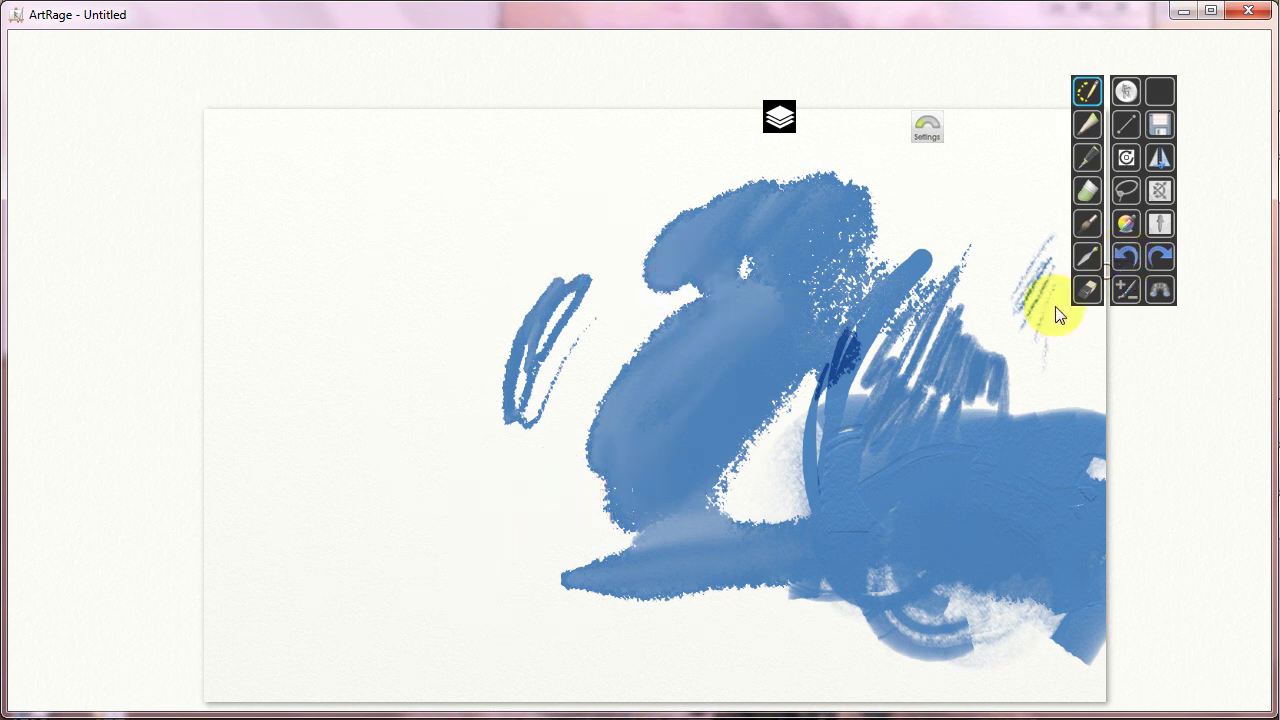
- Continue undoing blue strokes until mainly the central blue patch and part of the adjacent scribble remain
click(1125, 258)
click(1126, 258)
click(1126, 258)
click(1126, 258)
click(1126, 258)
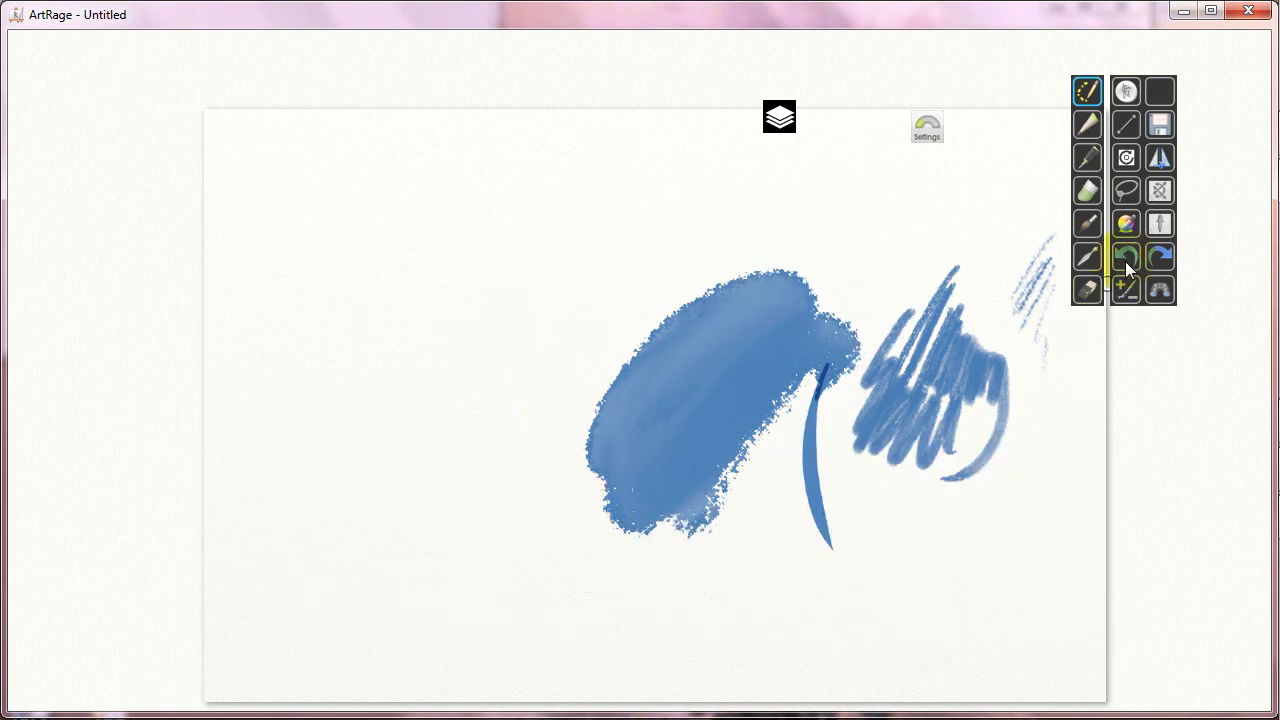
click(1126, 259)
click(1126, 259)
click(1126, 259)
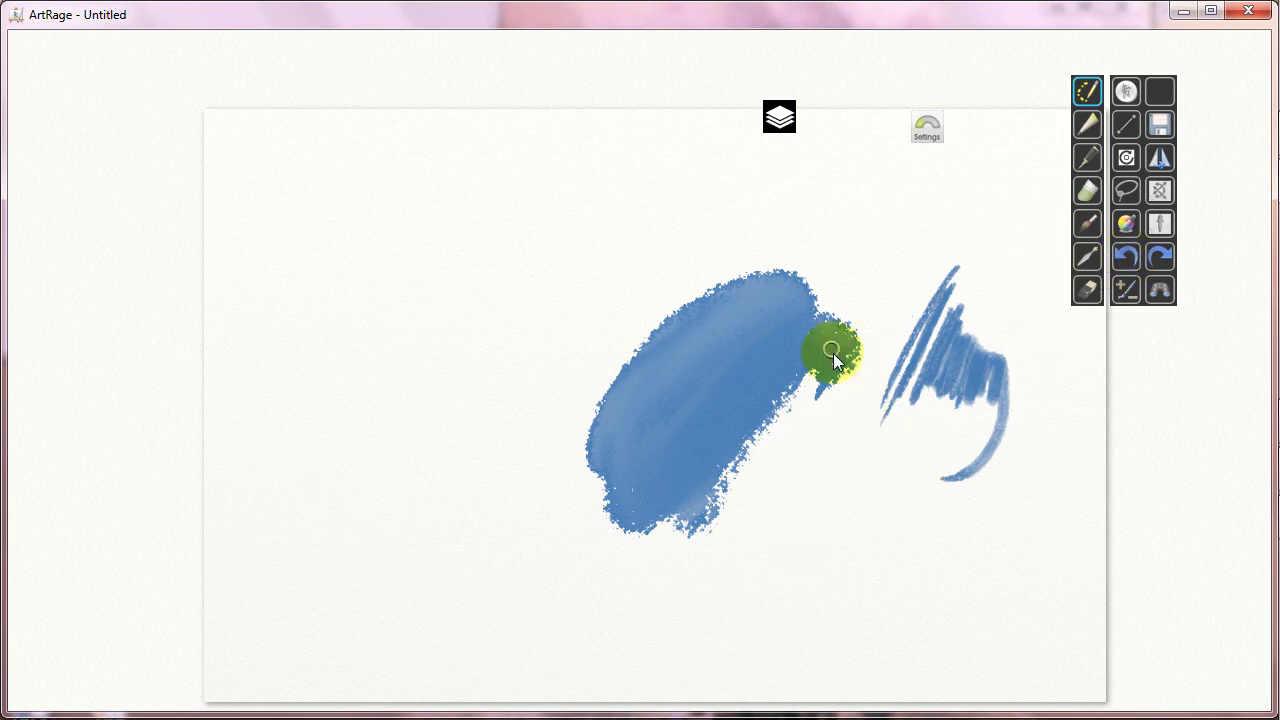
- Show the interface panels, undo the curved end stroke of the blue scribble, and hide the panels again
drag(666, 349, 670, 366)
drag(568, 351, 569, 340)
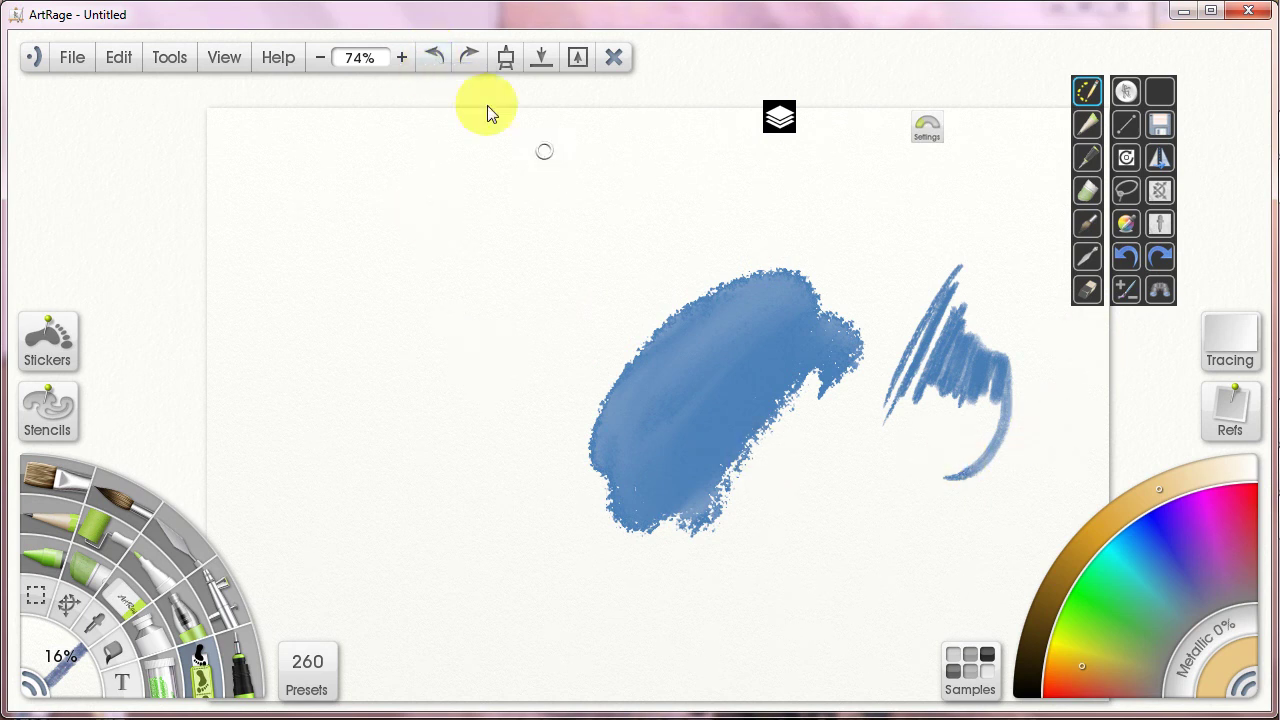
click(434, 70)
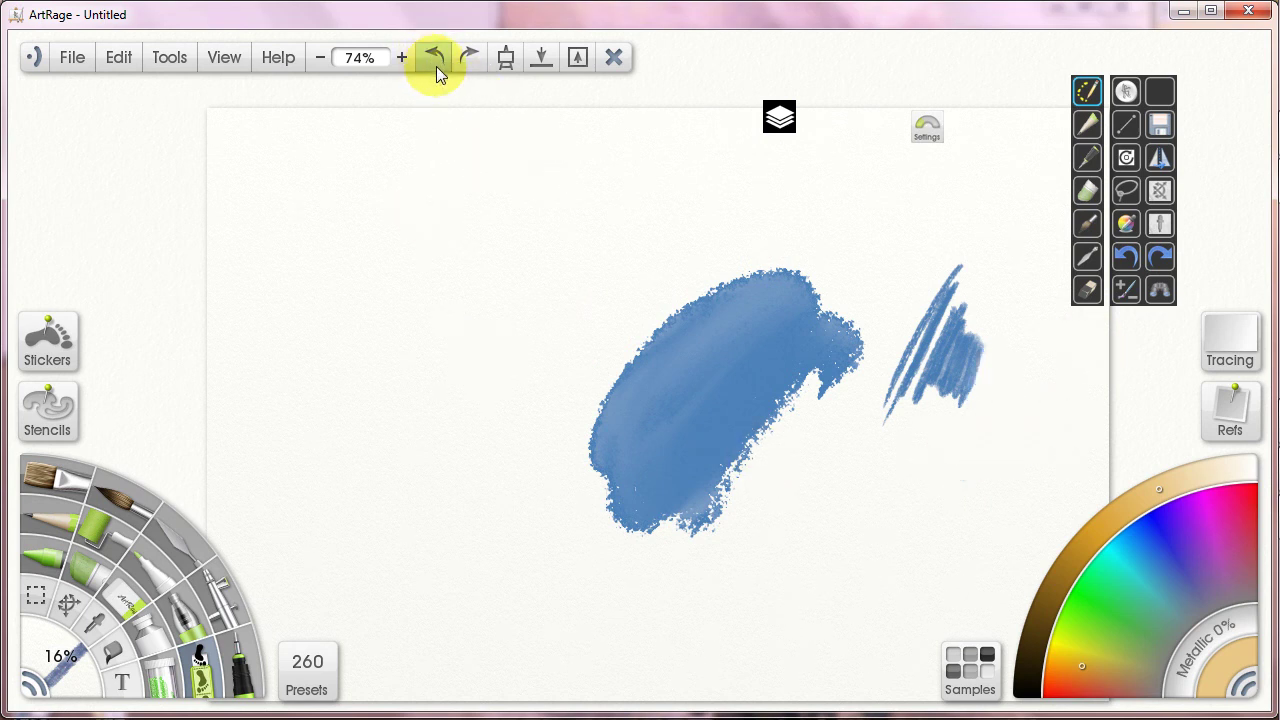
key(Tab)
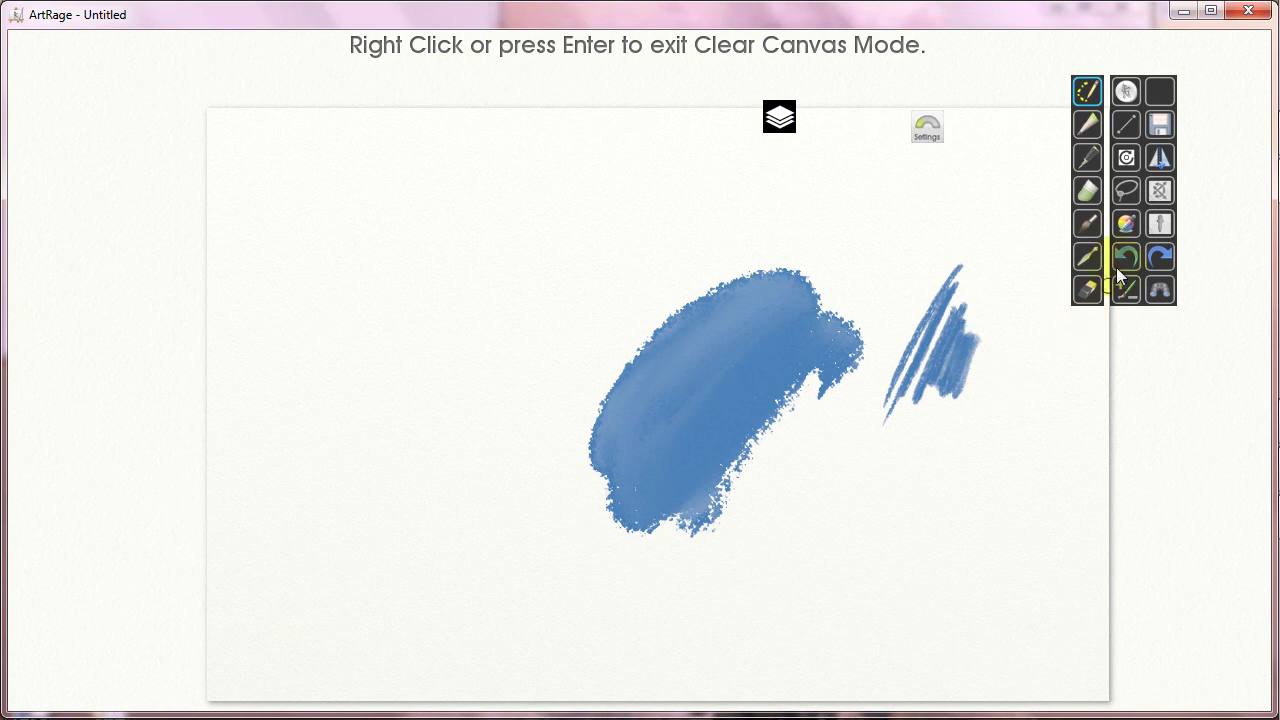
- Undo a few more blue strokes and redo strokes until the large textured blue area and the loop are restored
click(1122, 256)
click(1122, 256)
click(1123, 255)
click(1123, 255)
click(1157, 254)
click(1157, 254)
click(1158, 257)
click(1158, 257)
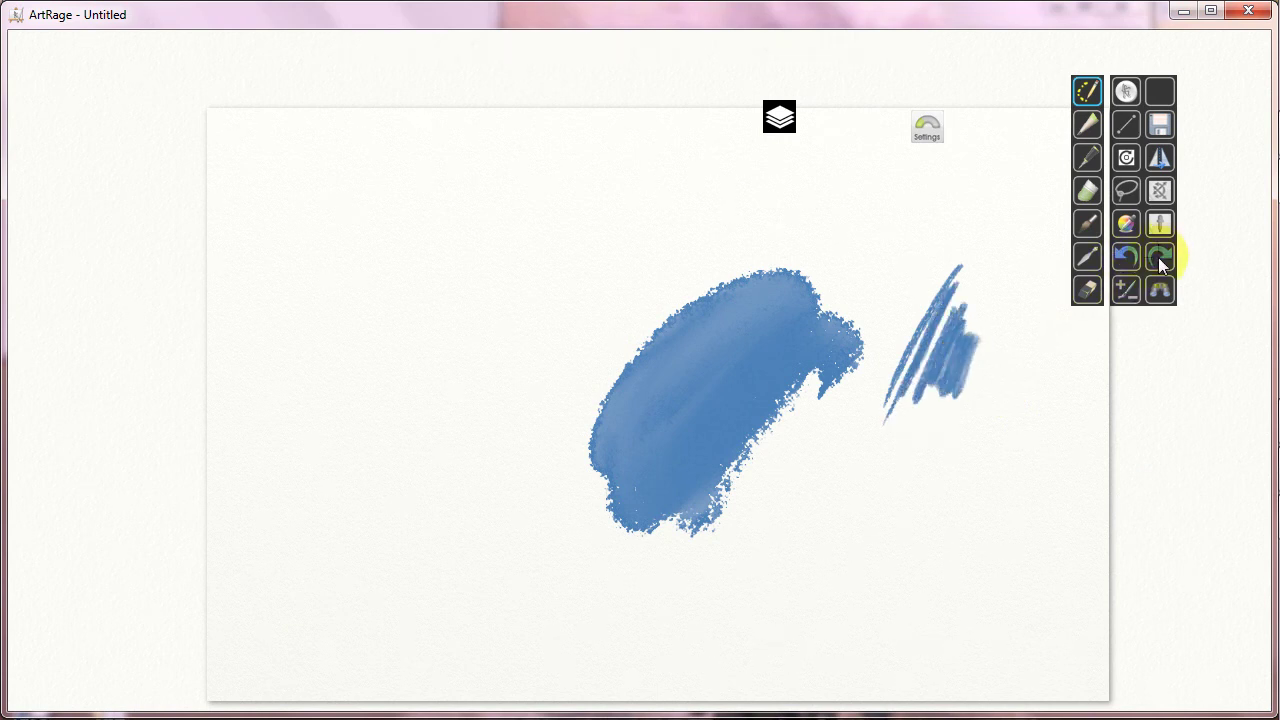
click(1158, 257)
click(1158, 257)
click(1157, 257)
click(1157, 257)
click(1157, 258)
click(1157, 258)
click(1157, 258)
click(1157, 258)
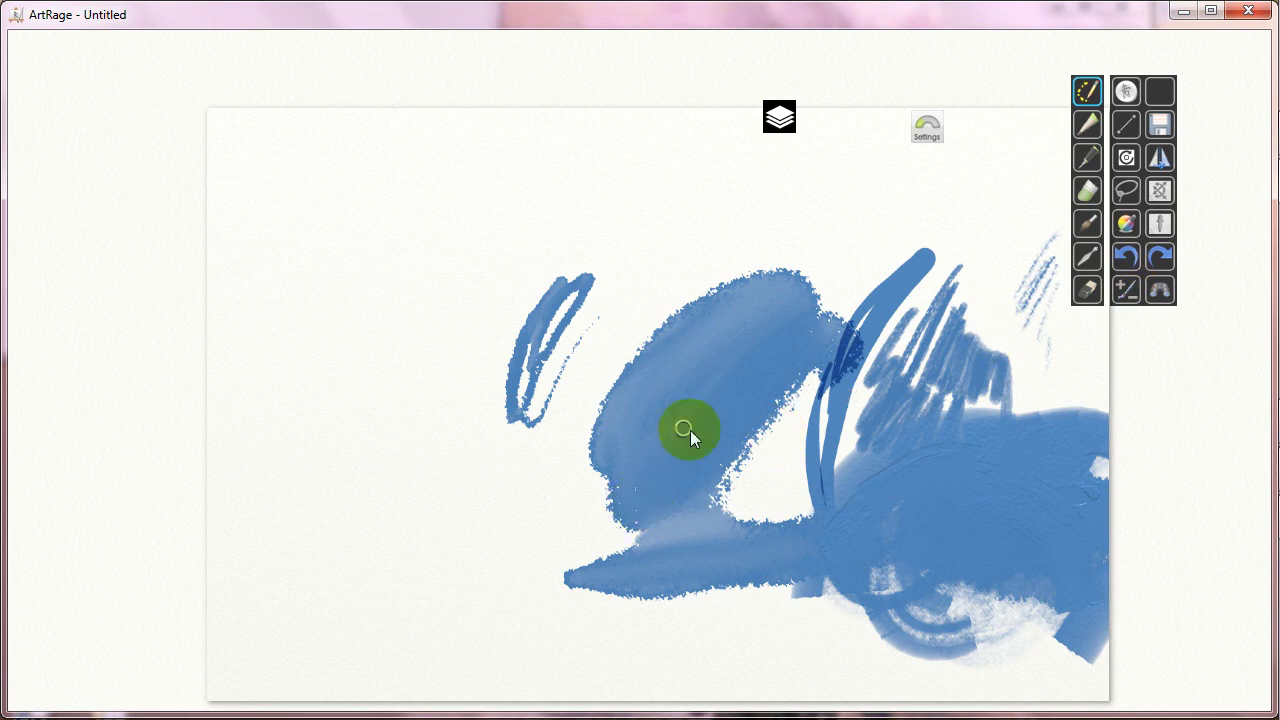
- Draw short tan strokes on the blank paper above the blue shapes and undo all of them
drag(690, 430, 712, 389)
drag(566, 246, 600, 455)
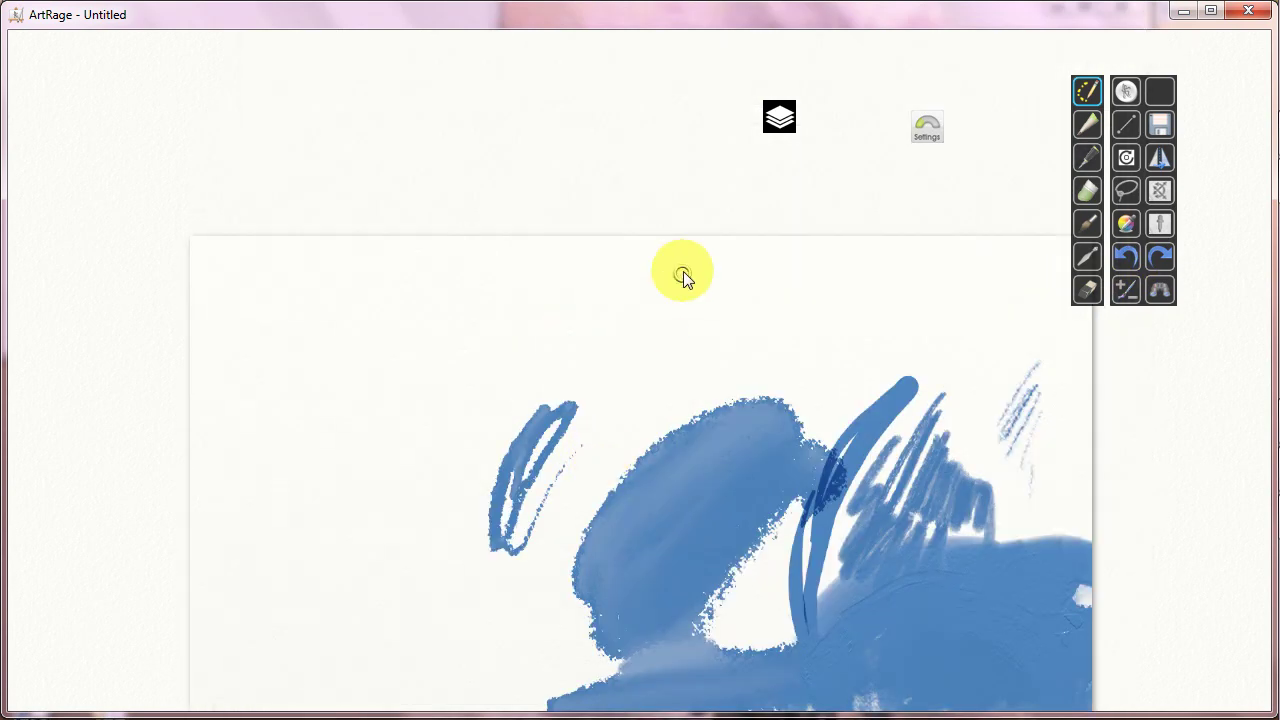
mouse_move(642, 388)
mouse_down()
mouse_move(686, 291)
mouse_move(680, 349)
mouse_move(710, 328)
mouse_move(703, 280)
mouse_up()
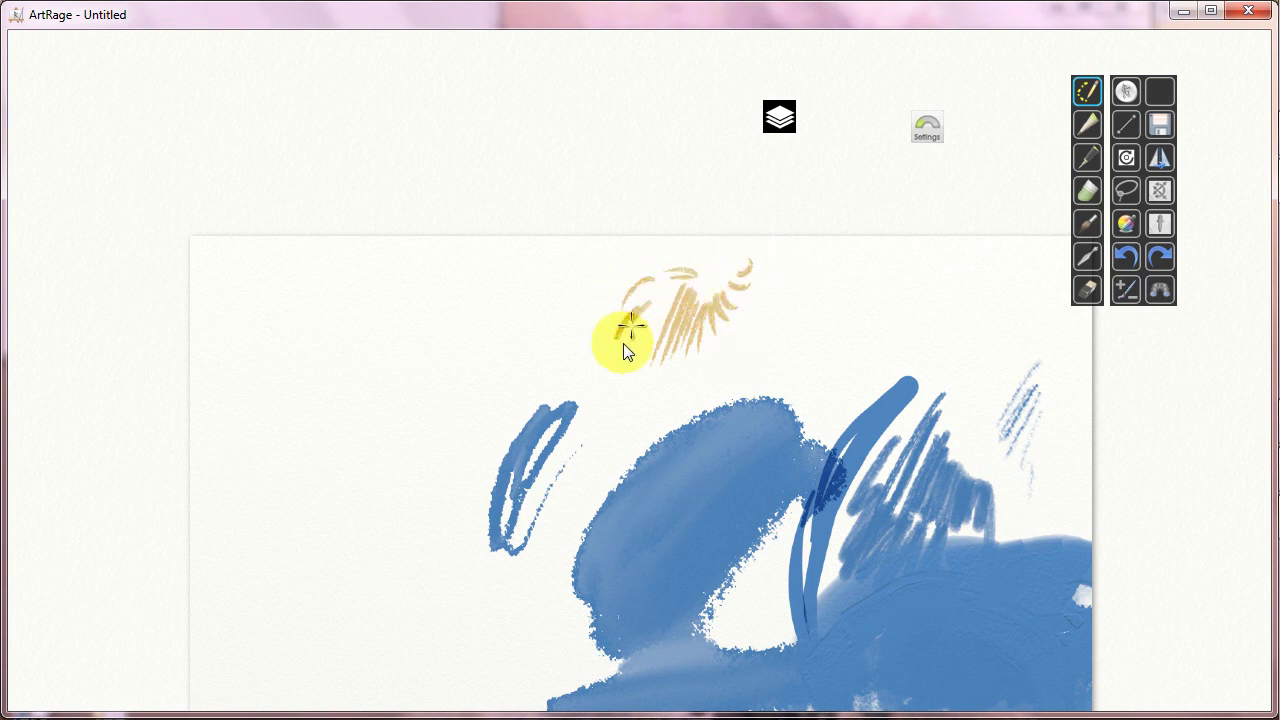
click(1126, 260)
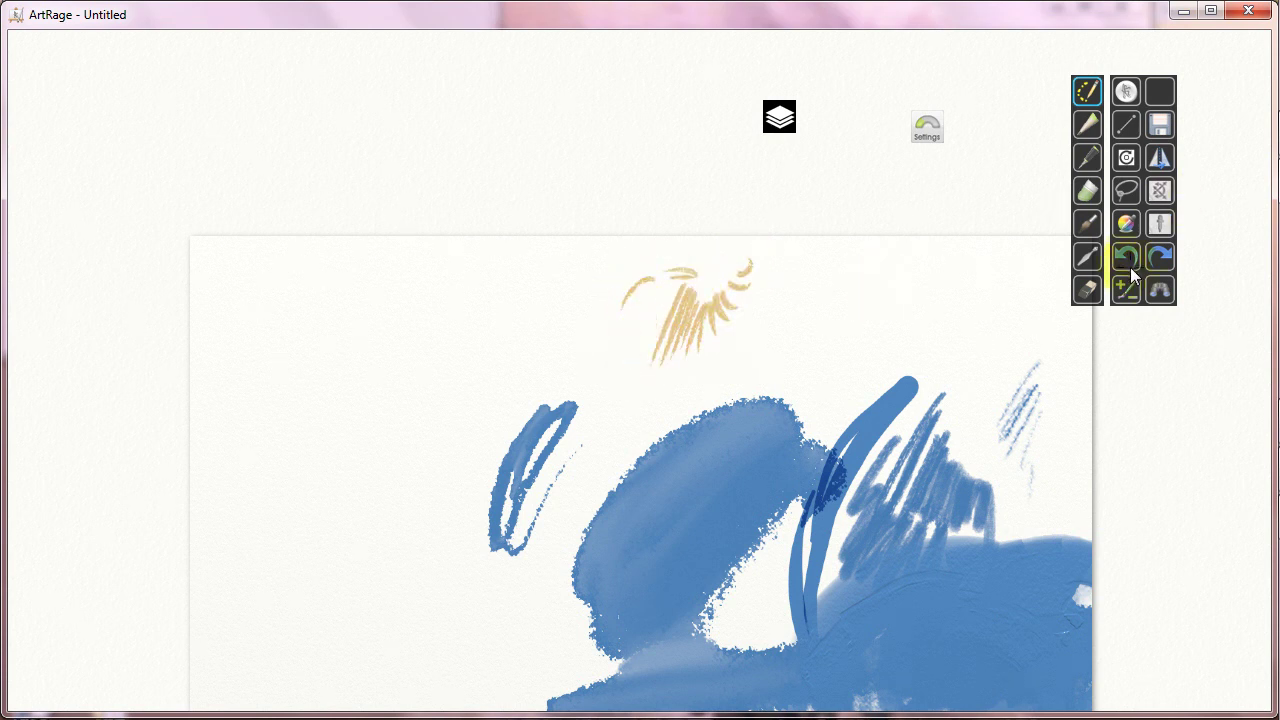
click(1131, 270)
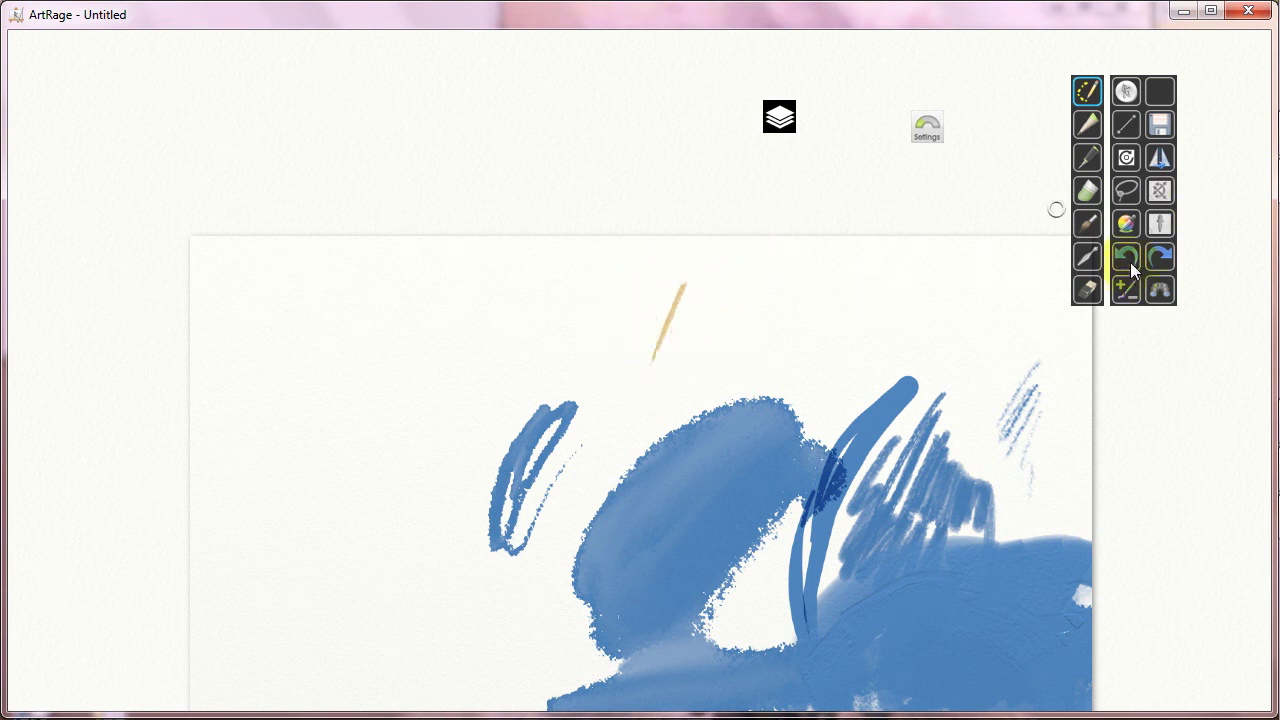
click(1130, 262)
drag(894, 427, 841, 330)
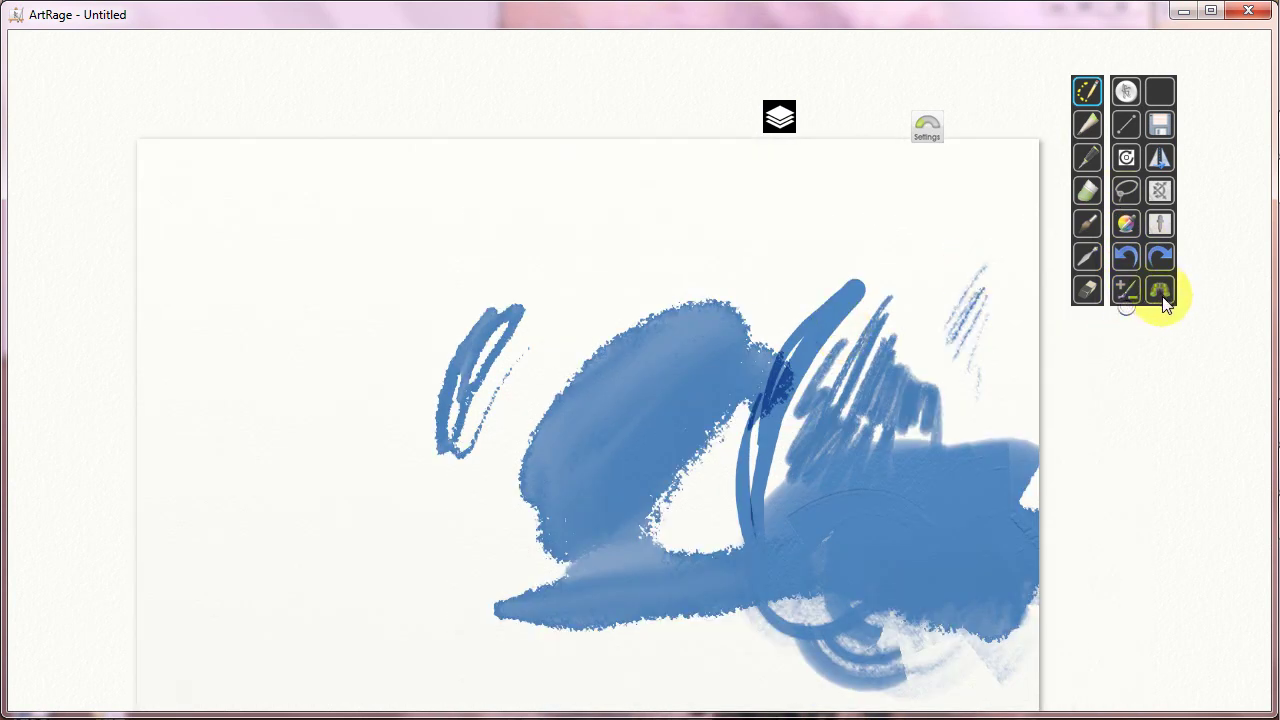
- Show the panels, open and close the canvas positioner, and return to the hidden-panel view
right_click(737, 415)
click(508, 60)
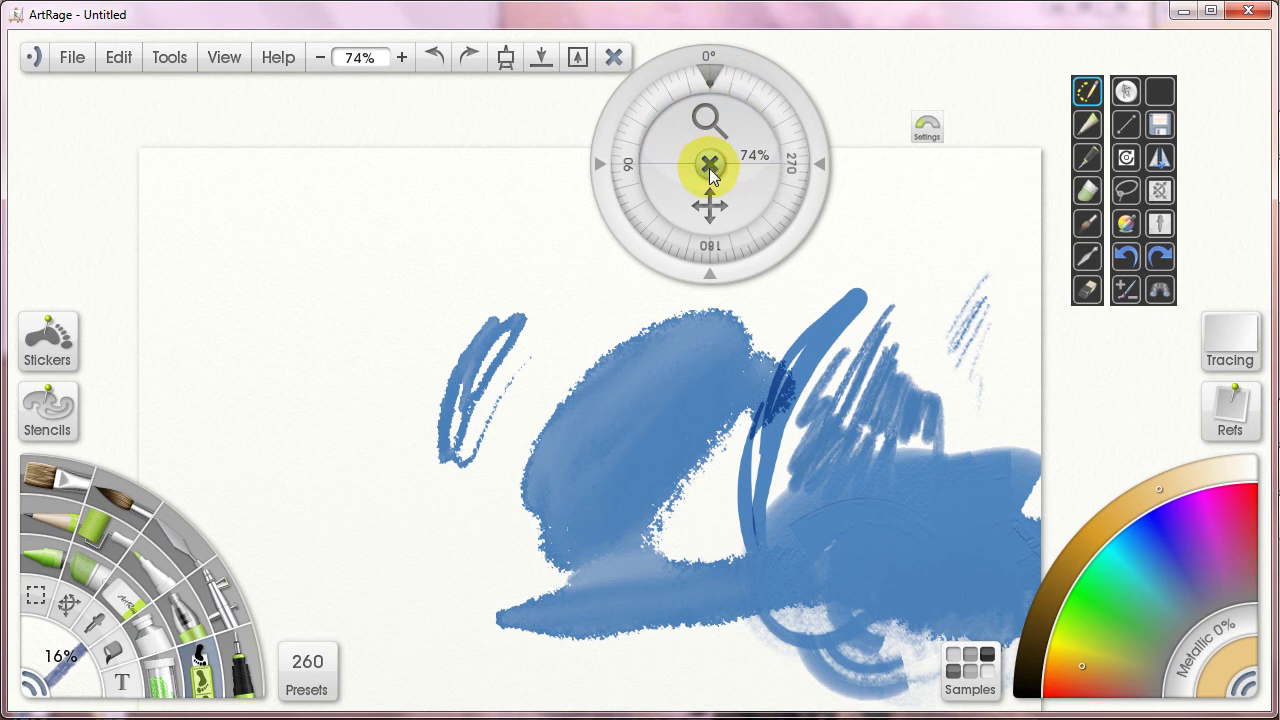
click(710, 166)
key(Tab)
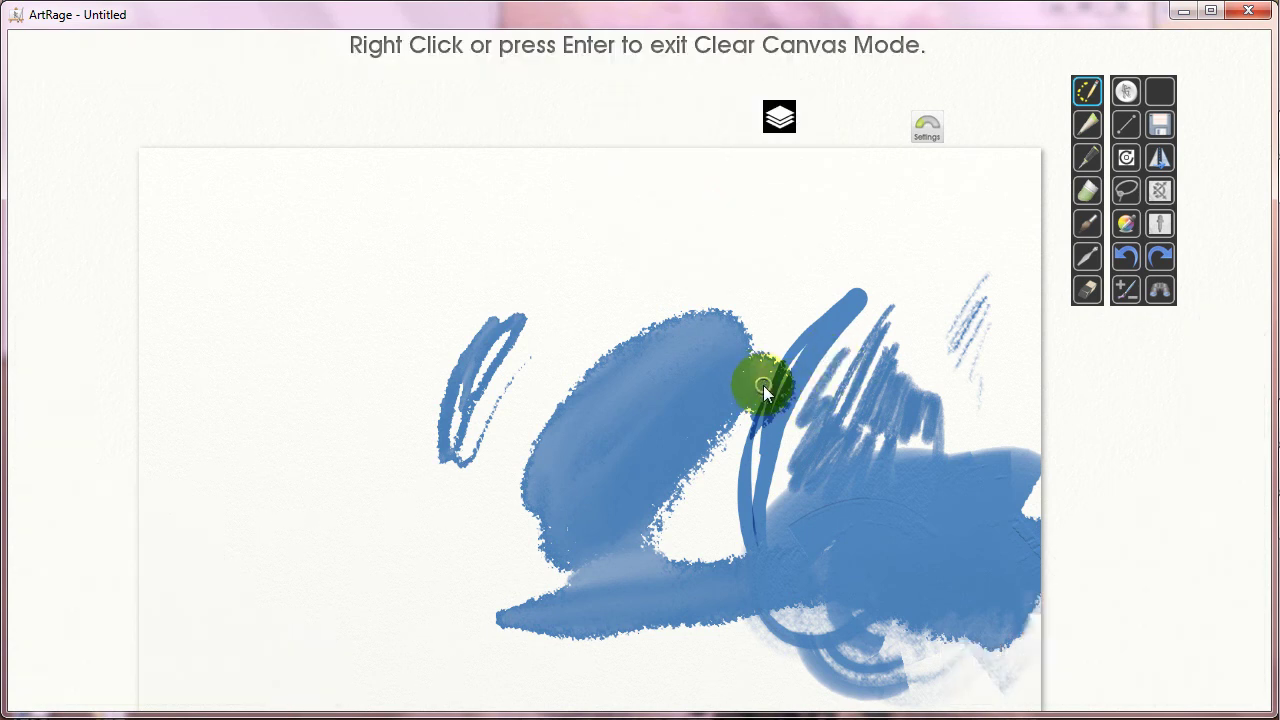
- Resize the brush freehand on the canvas to 34% and show the interface panels
click(765, 390)
right_click(700, 408)
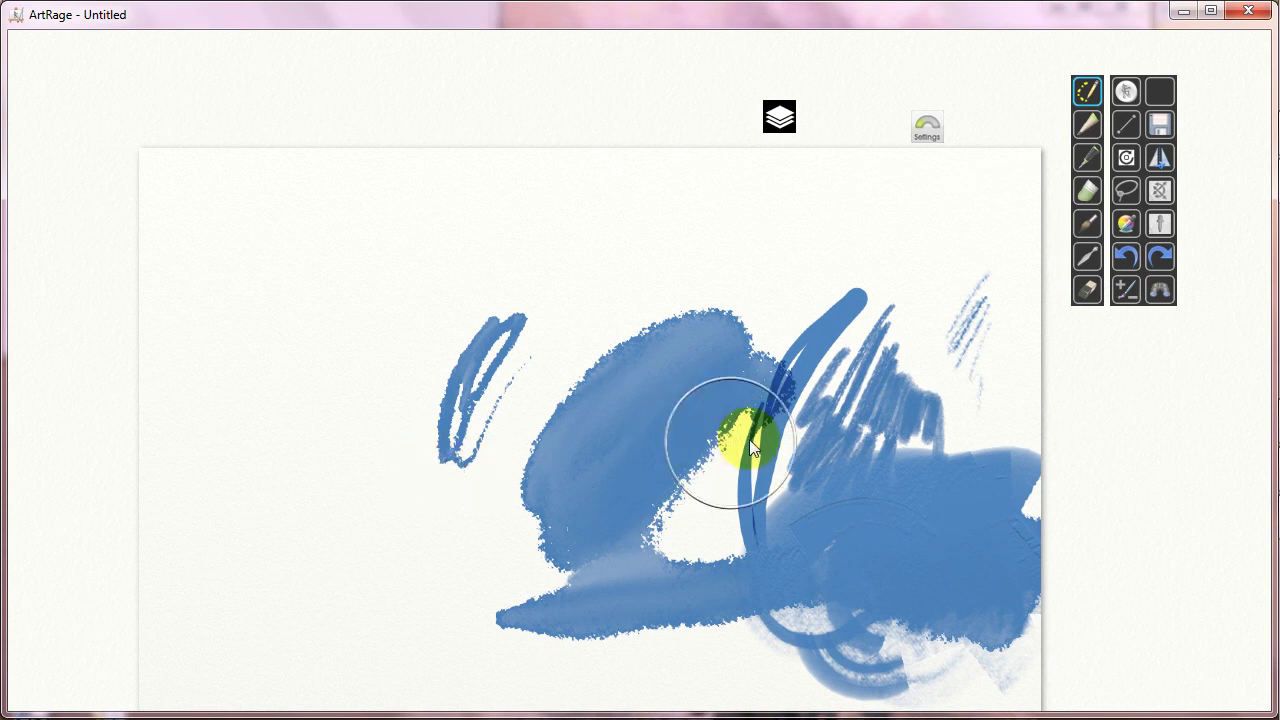
mouse_move(730, 446)
mouse_down()
mouse_move(1197, 431)
mouse_move(913, 439)
mouse_move(1101, 431)
mouse_move(1030, 422)
mouse_move(464, 439)
mouse_up()
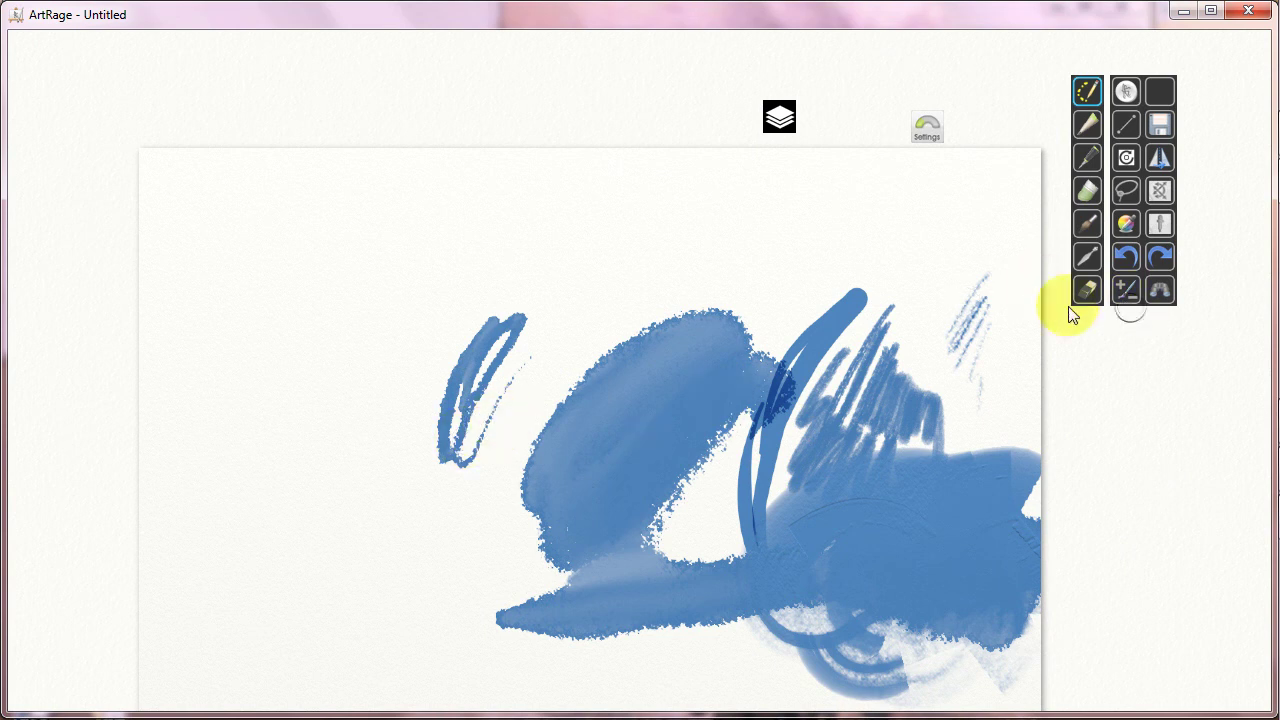
right_click(793, 401)
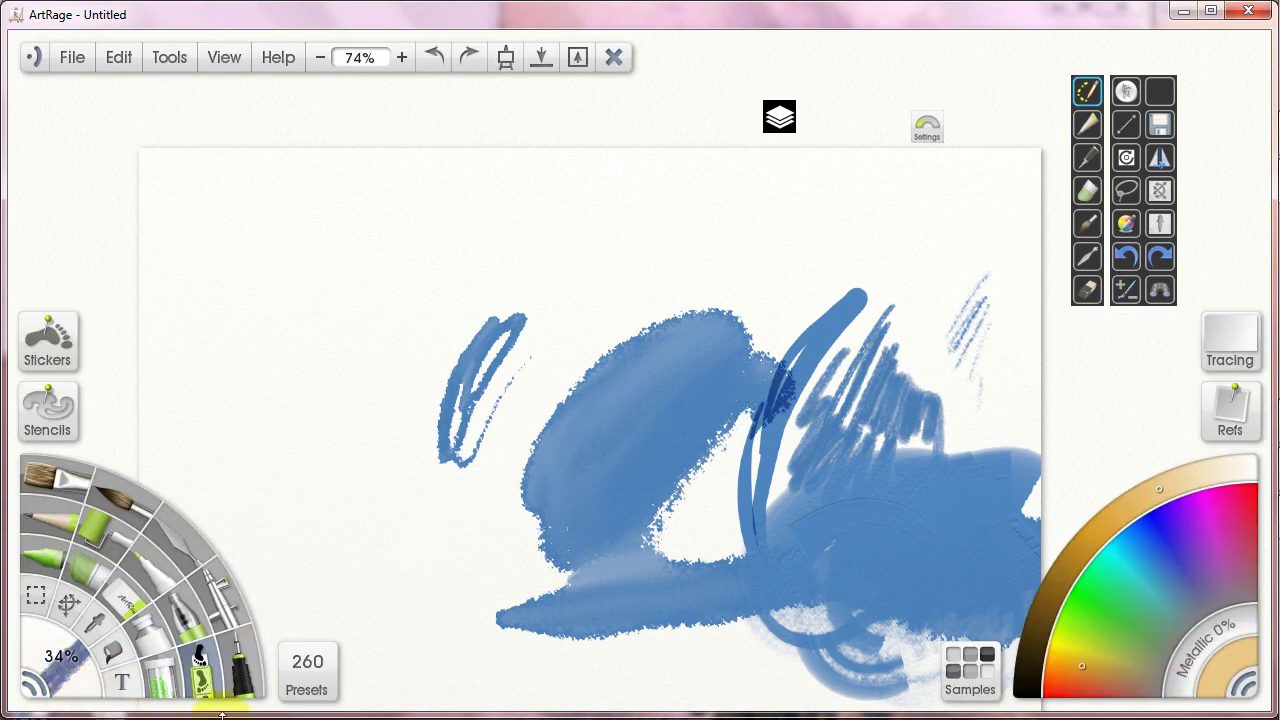
- Open the numeric tool size entry, move it clear of the tool picker, and cancel it
click(58, 658)
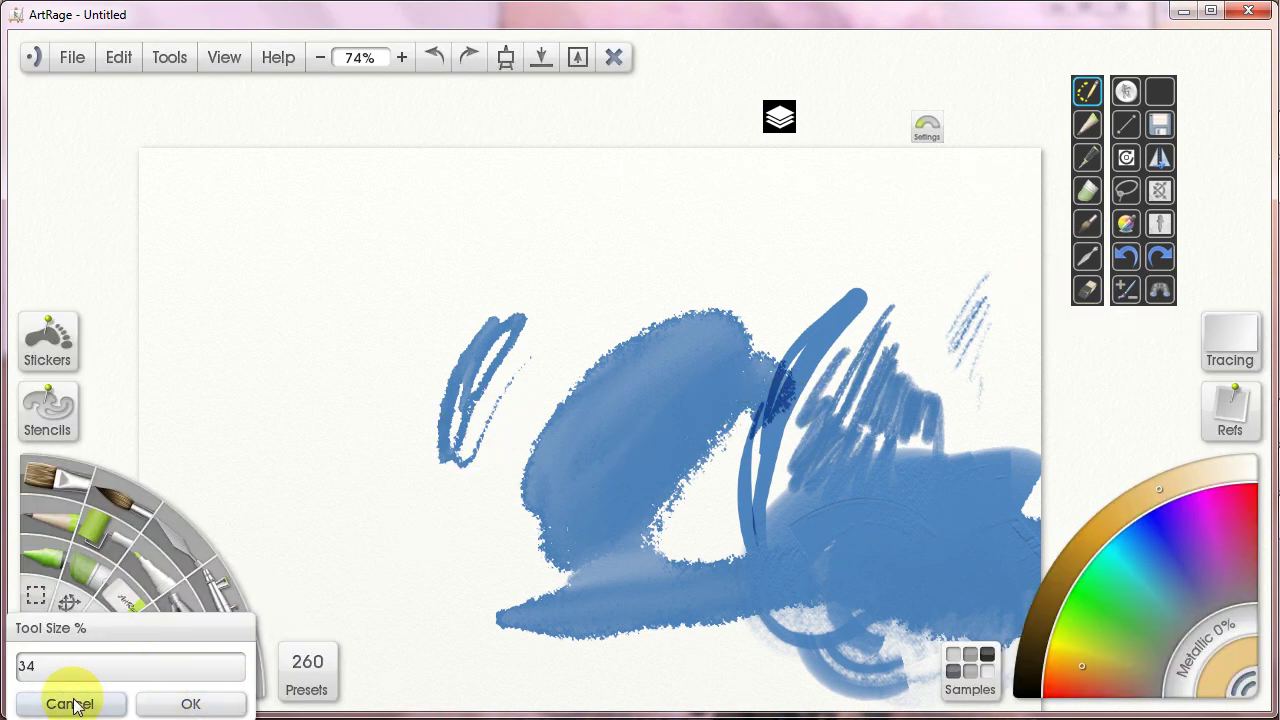
drag(146, 624, 250, 504)
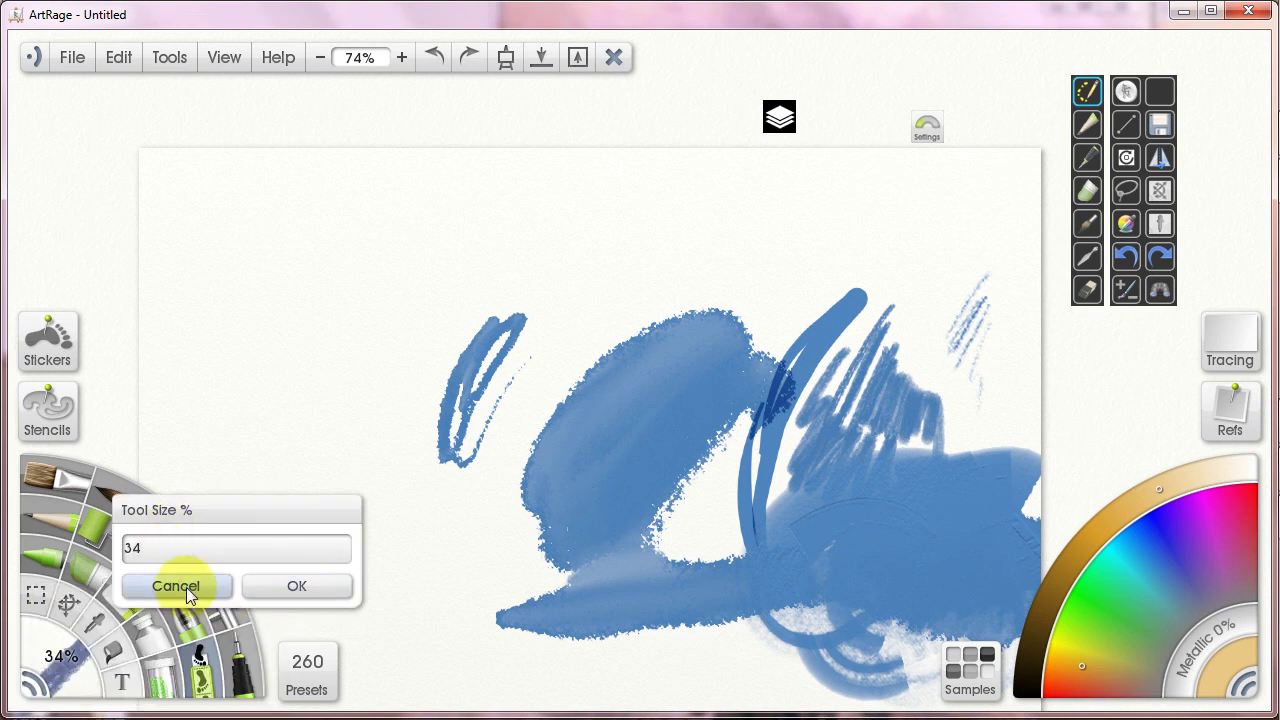
click(186, 596)
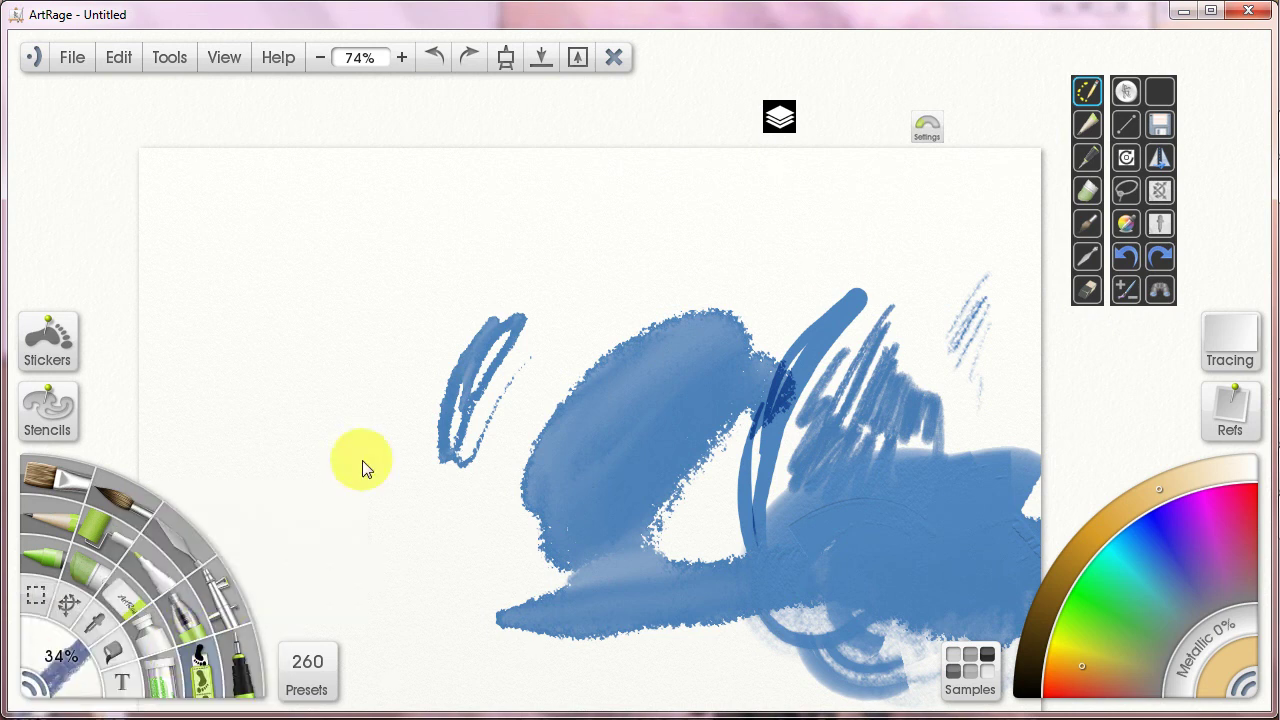
- Hide the interface panels again and enlarge the brush freehand over the blue shapes
drag(955, 368, 964, 364)
right_click(966, 362)
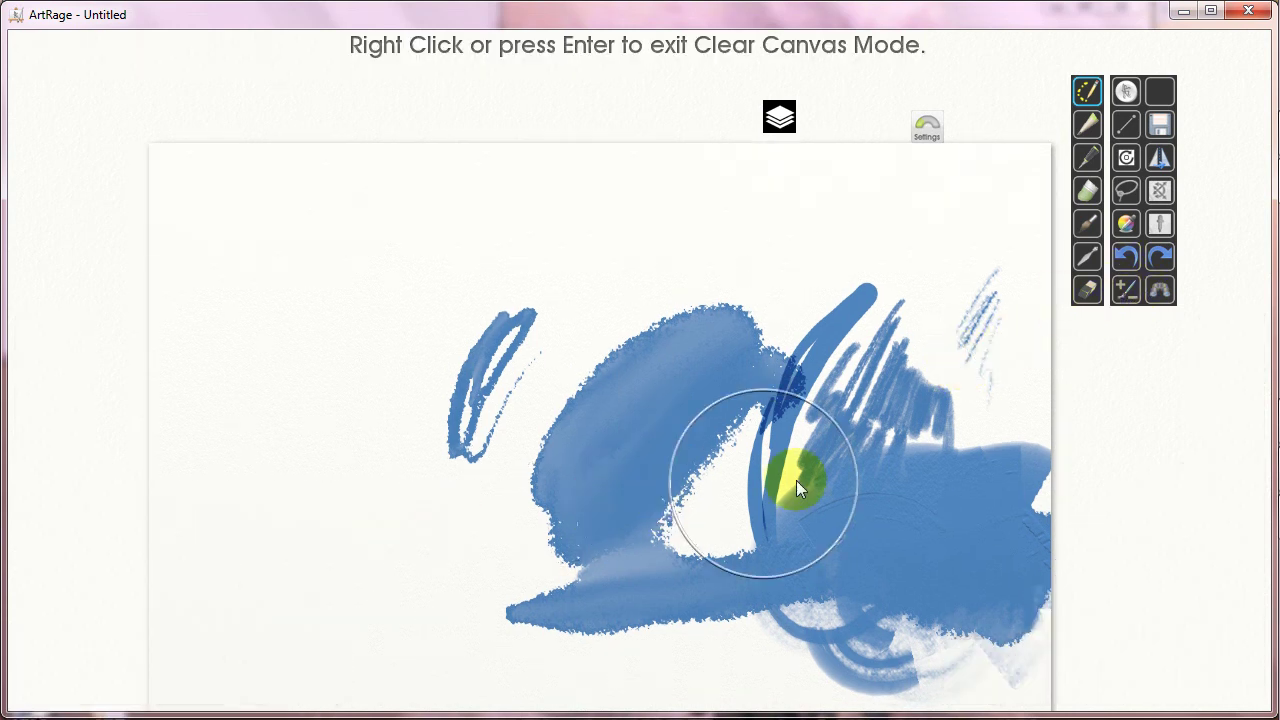
key(Return)
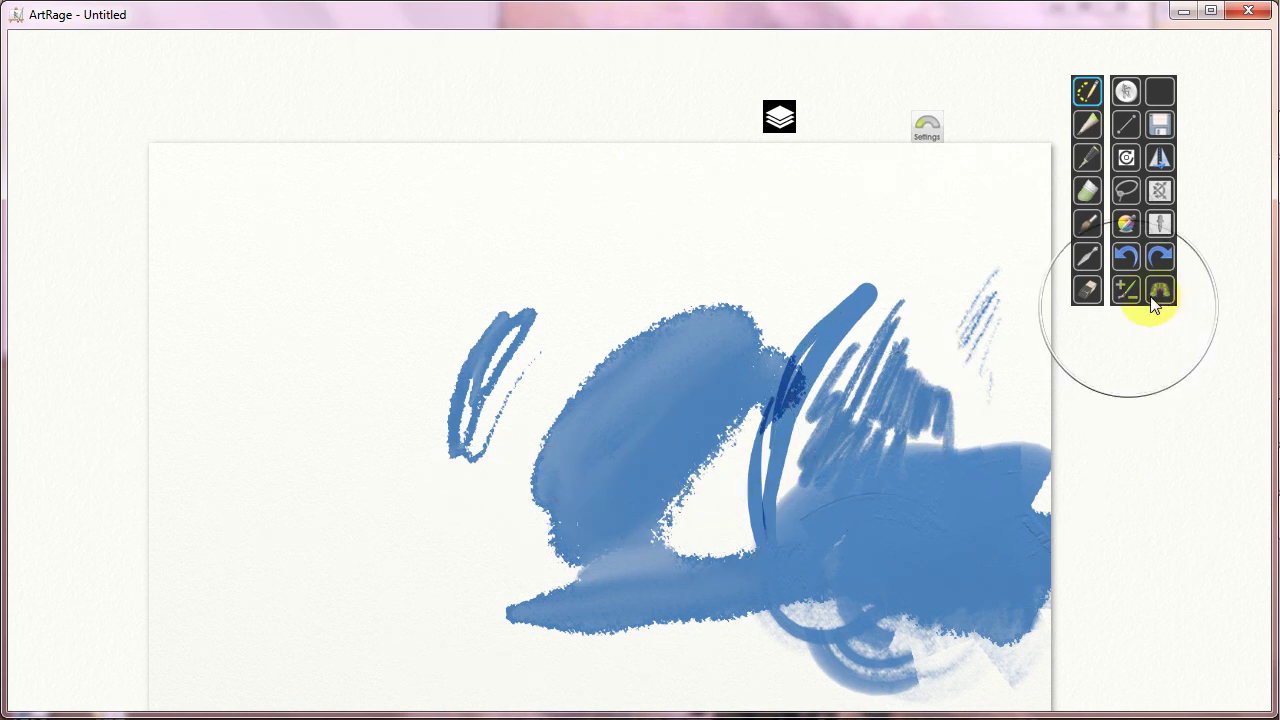
- Resize the brush freehand over the central blue patch with the panels hidden
scroll(665, 483, up, 5)
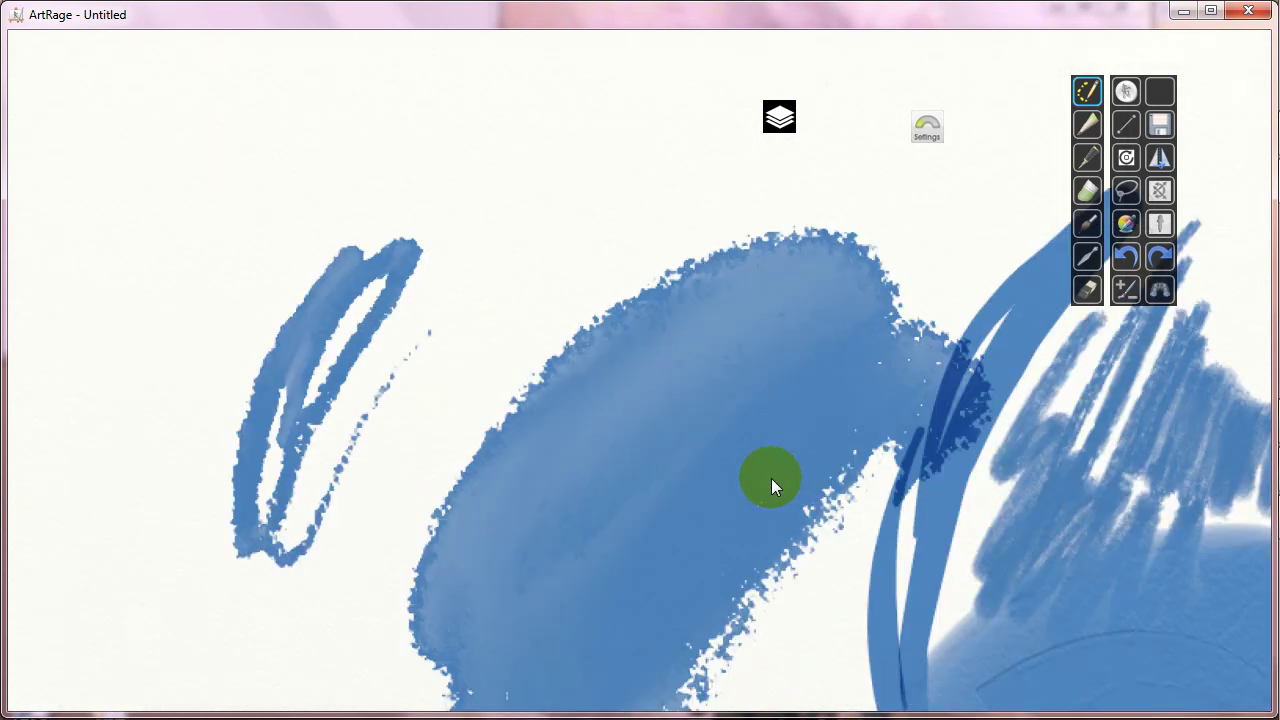
scroll(651, 497, down, 5)
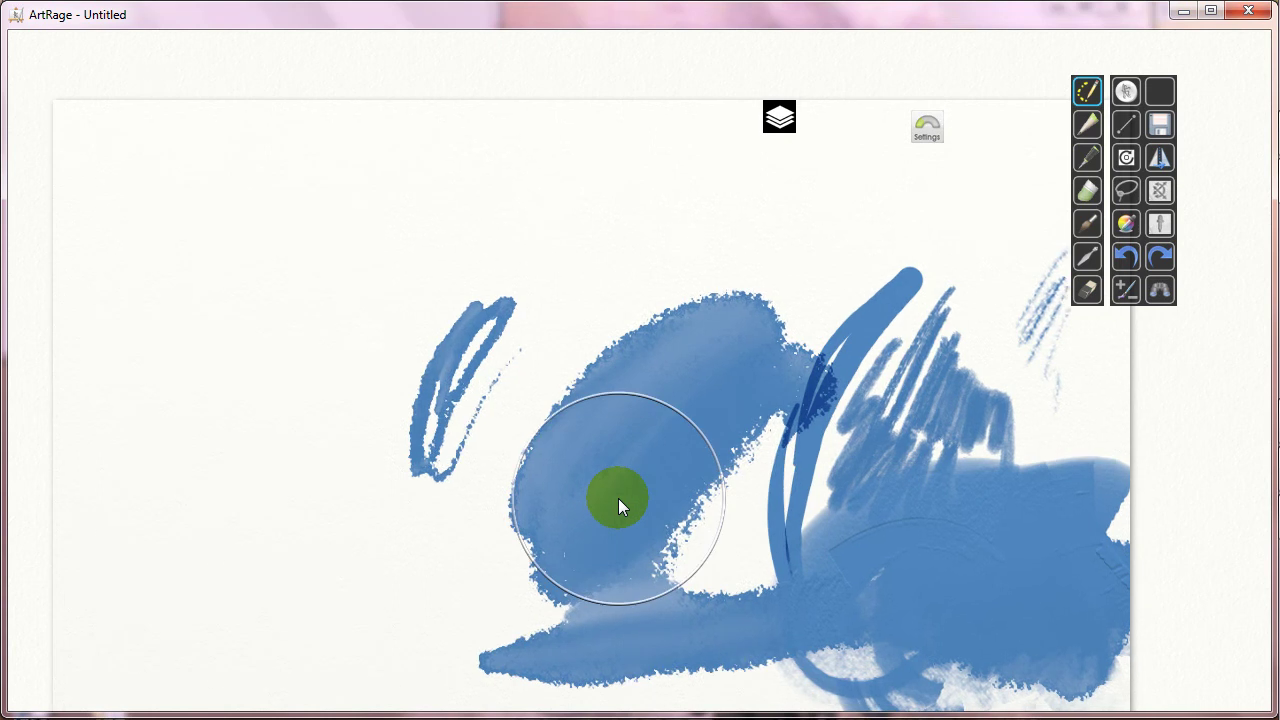
mouse_move(774, 510)
mouse_down()
mouse_move(734, 456)
mouse_move(782, 358)
mouse_up()
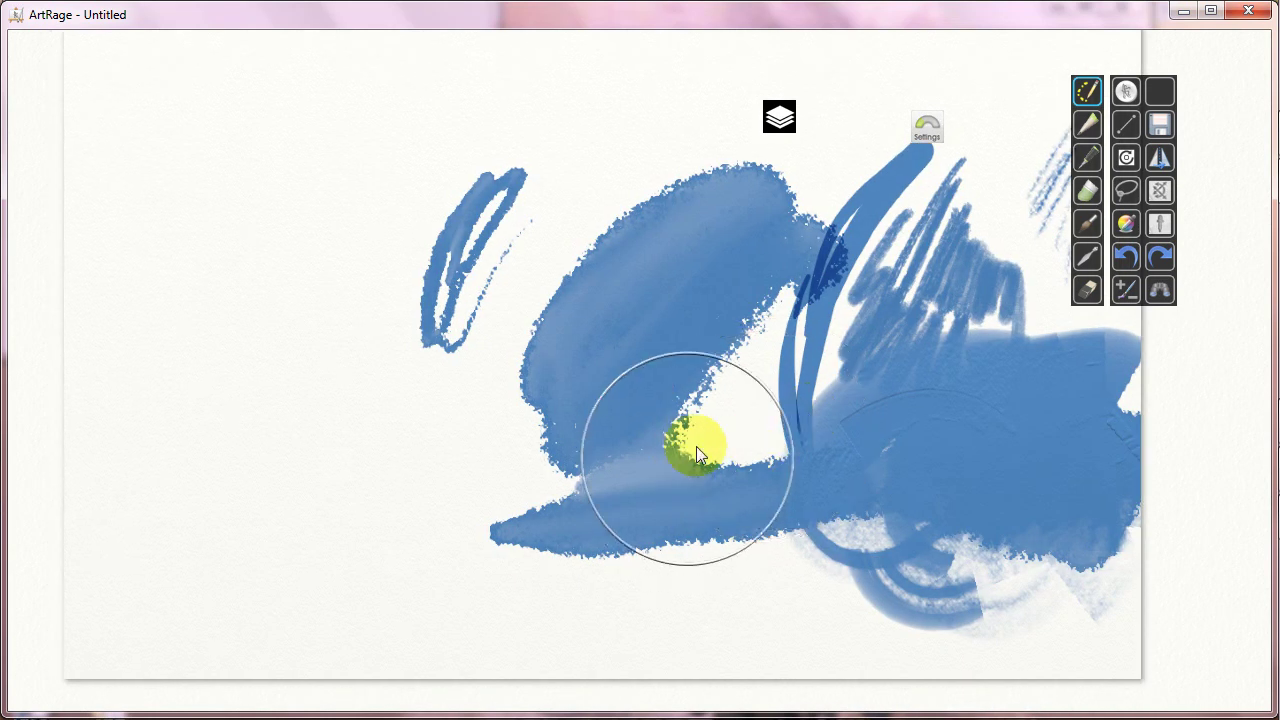
mouse_move(697, 447)
mouse_down()
mouse_move(682, 460)
mouse_move(651, 337)
mouse_move(651, 366)
mouse_up()
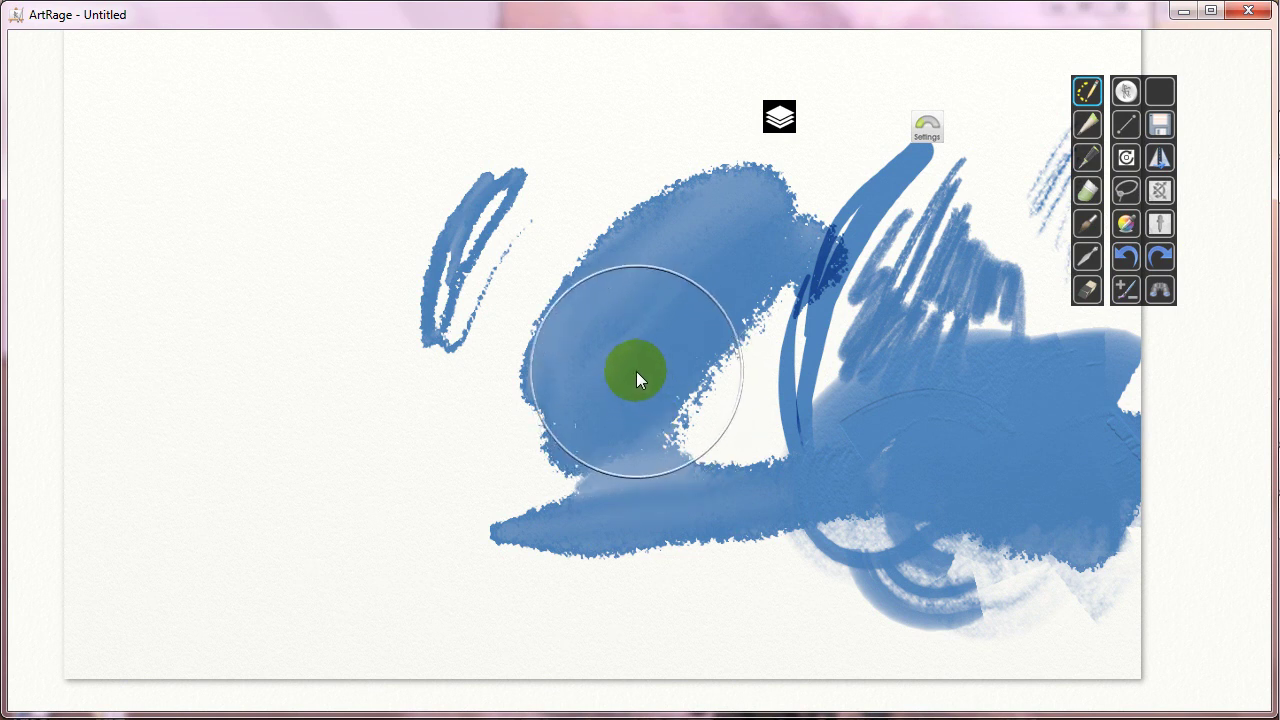
mouse_move(637, 372)
mouse_down()
mouse_move(575, 467)
mouse_move(620, 417)
mouse_move(483, 408)
mouse_move(452, 443)
mouse_move(505, 460)
mouse_move(535, 422)
mouse_move(505, 451)
mouse_move(521, 451)
mouse_move(530, 512)
mouse_up()
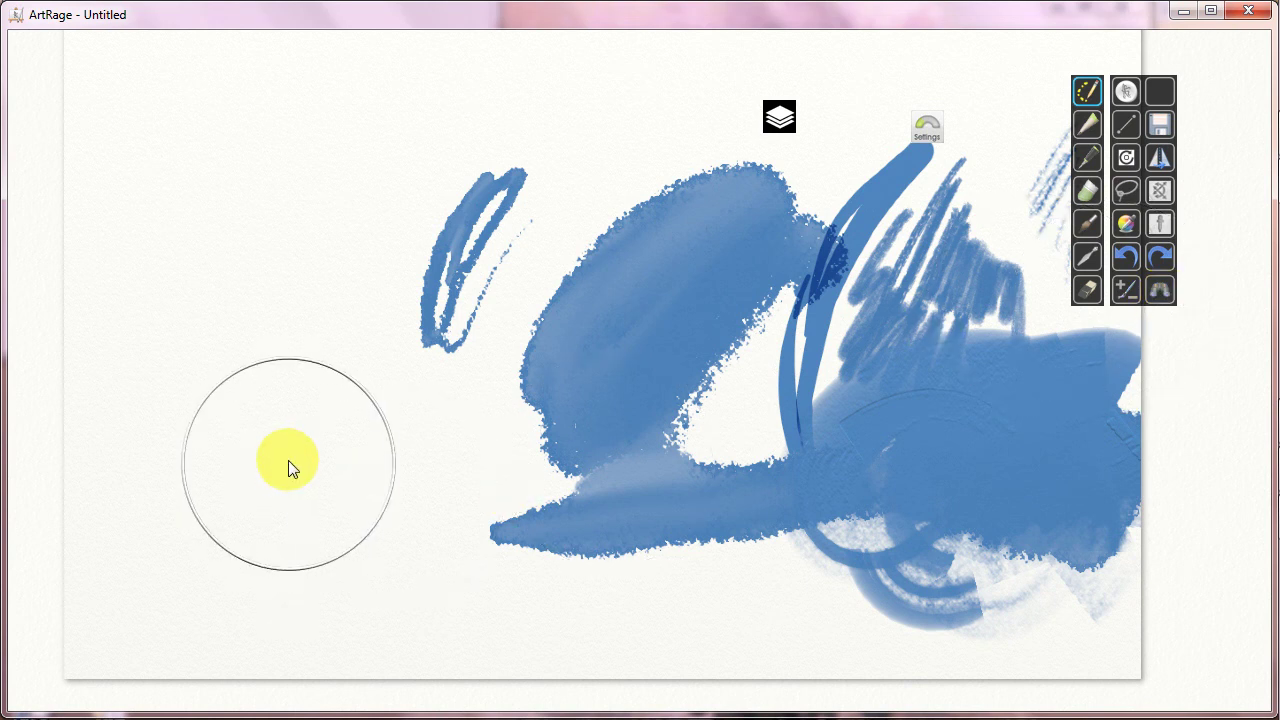
- Stamp a large soft tan patch on the blank paper beside the blue shapes and undo it
mouse_move(255, 485)
shift+mouse_down()
mouse_move(1105, 440)
mouse_move(170, 494)
shift+mouse_up()
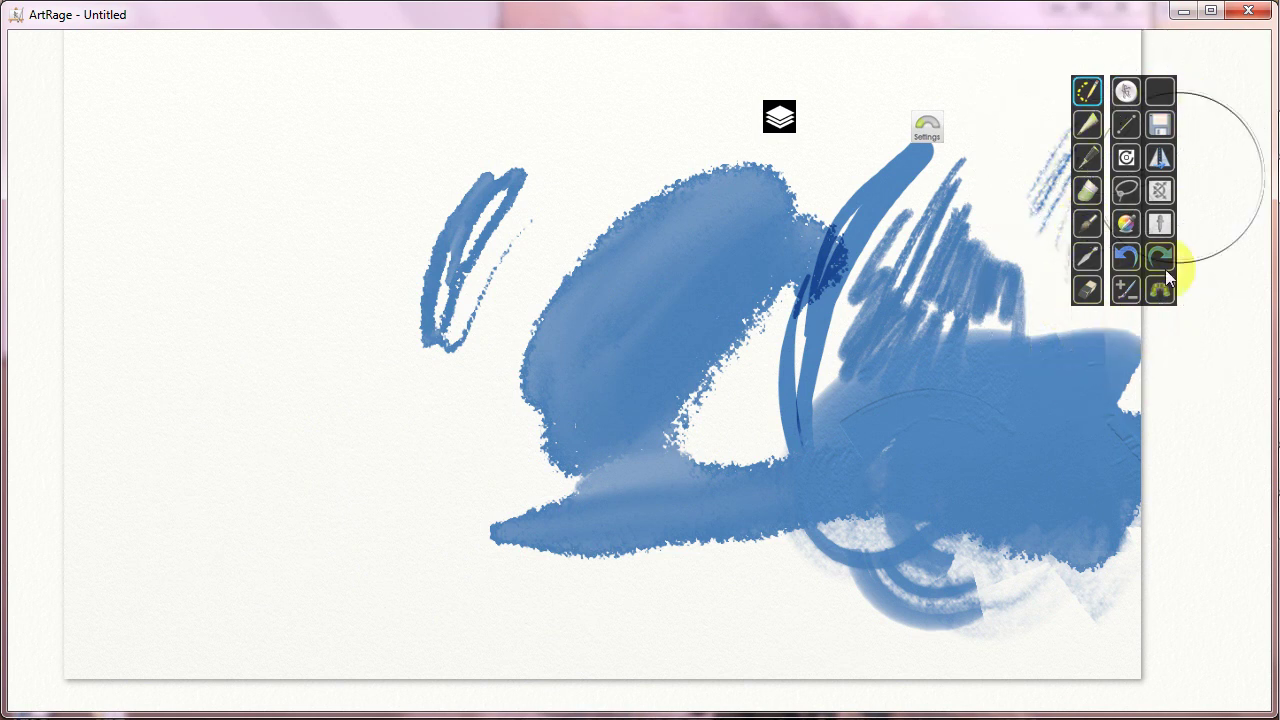
mouse_move(250, 490)
mouse_down()
mouse_move(408, 480)
mouse_move(748, 457)
mouse_up()
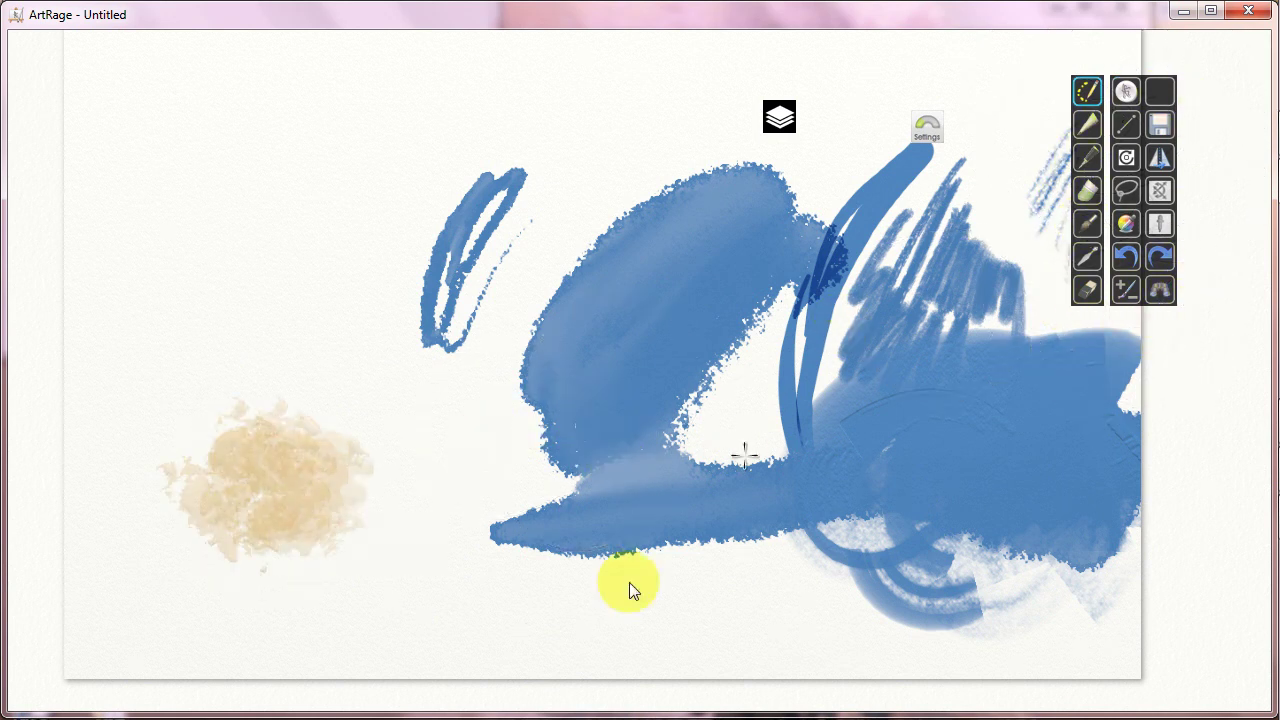
click(1117, 262)
- Resize the brush freehand over the blank paper where the tan patch was
mouse_move(279, 486)
shift+mouse_down()
mouse_move(769, 445)
mouse_move(289, 460)
shift+mouse_up()
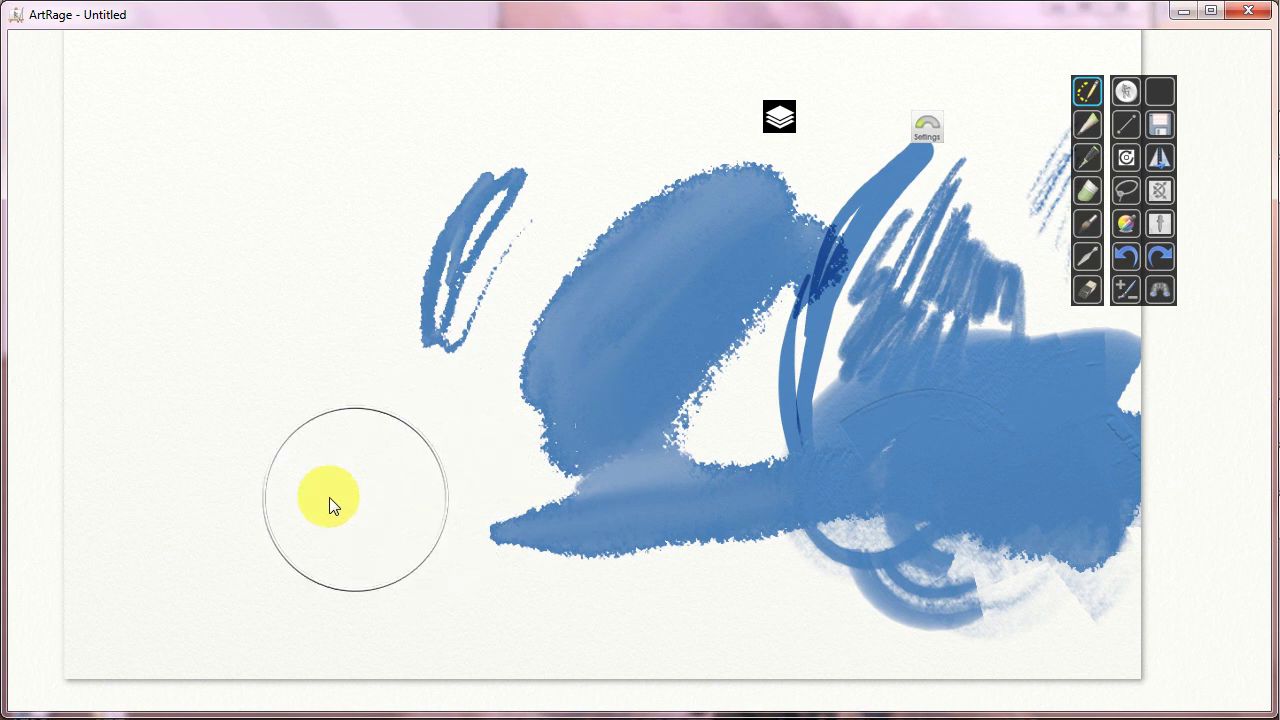
shift+drag(395, 480, 791, 460)
scroll(791, 460, down, 6)
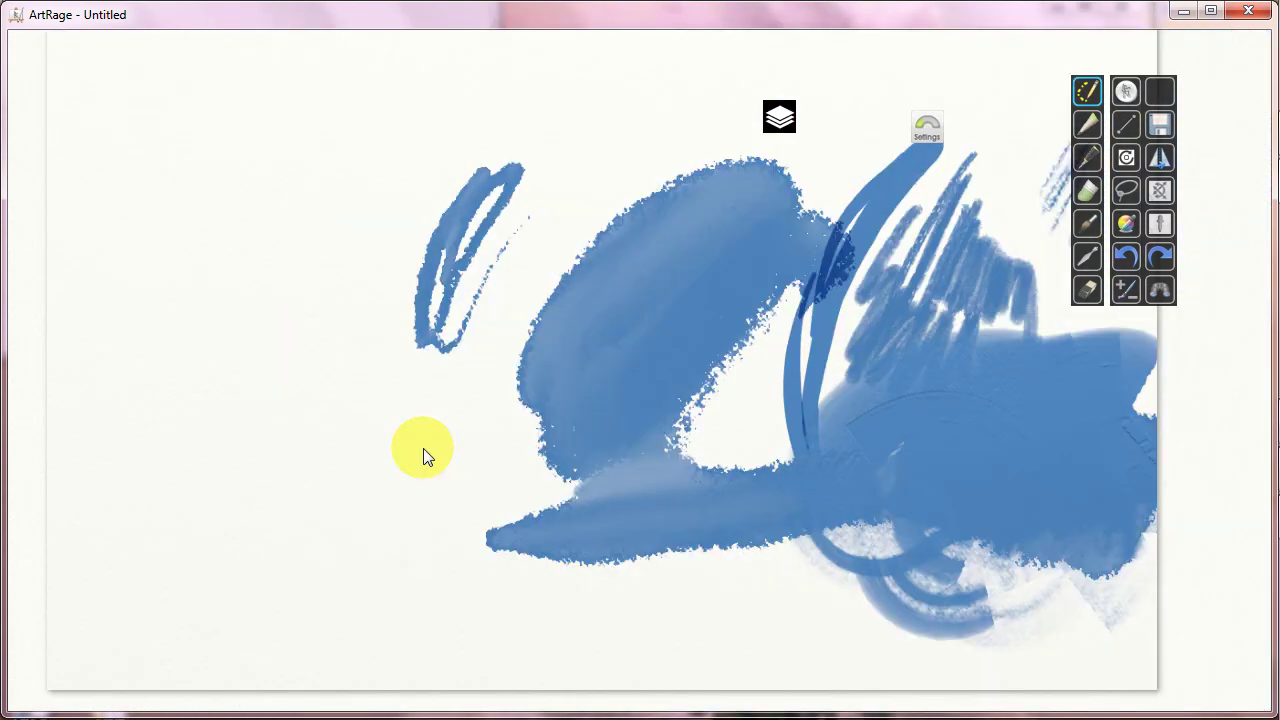
- Paint a tan patch on the blank paper just above the large central blue shape
scroll(423, 451, up, 1)
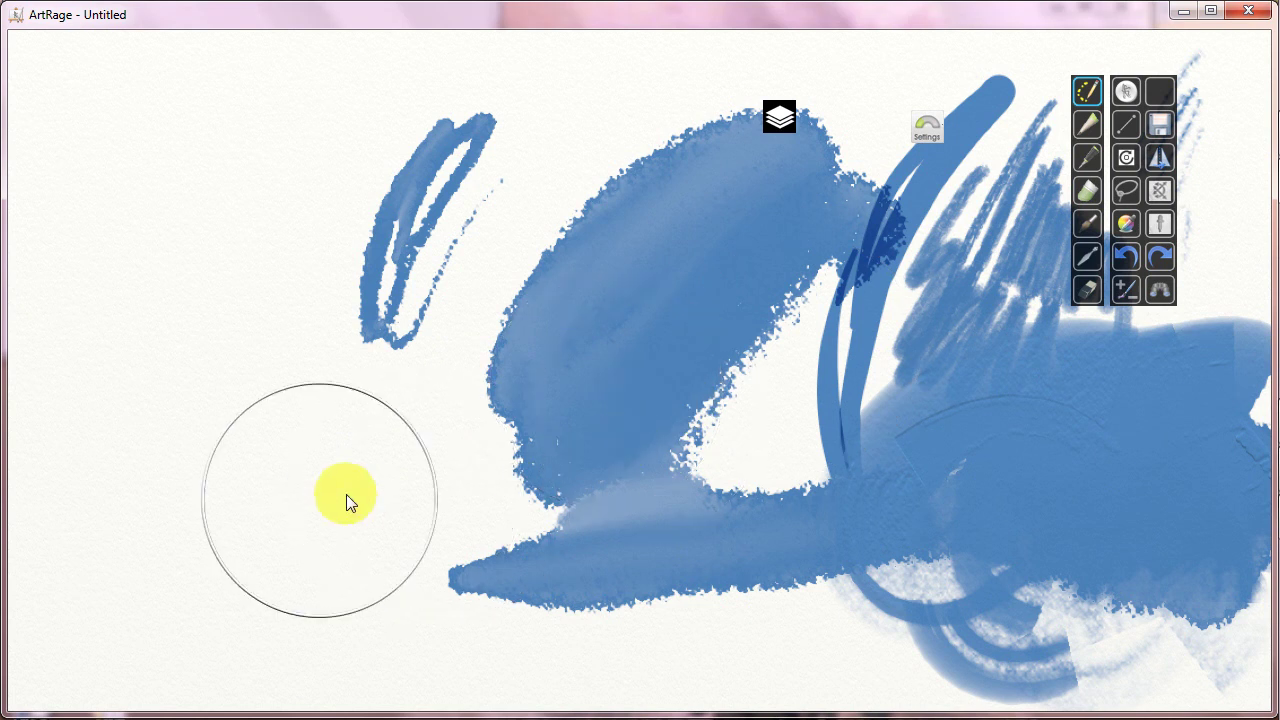
scroll(669, 457, up, 5)
scroll(600, 452, down, 6)
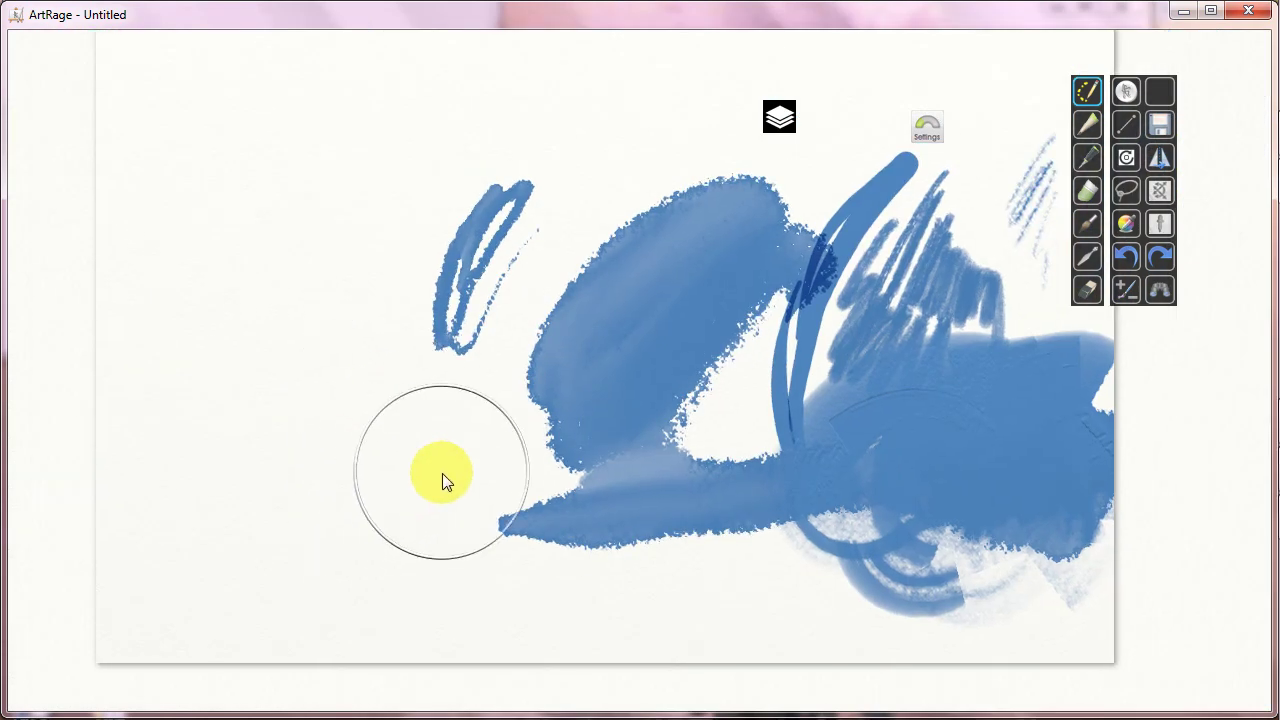
drag(557, 405, 530, 508)
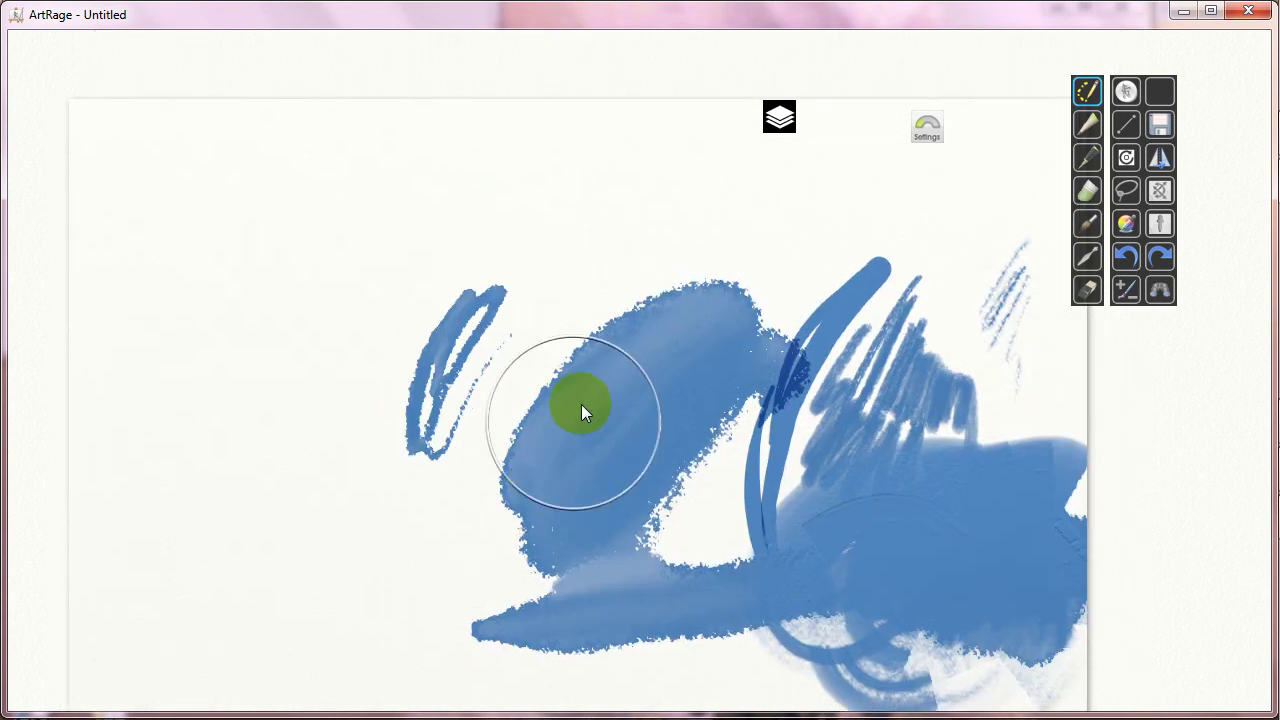
click(605, 174)
mouse_move(605, 174)
mouse_down()
mouse_move(534, 268)
mouse_move(590, 258)
mouse_move(672, 290)
mouse_up()
- Shrink the brush freehand and paint tan, dark brown and textured brown strokes along the upper part of the paper
drag(783, 445, 469, 473)
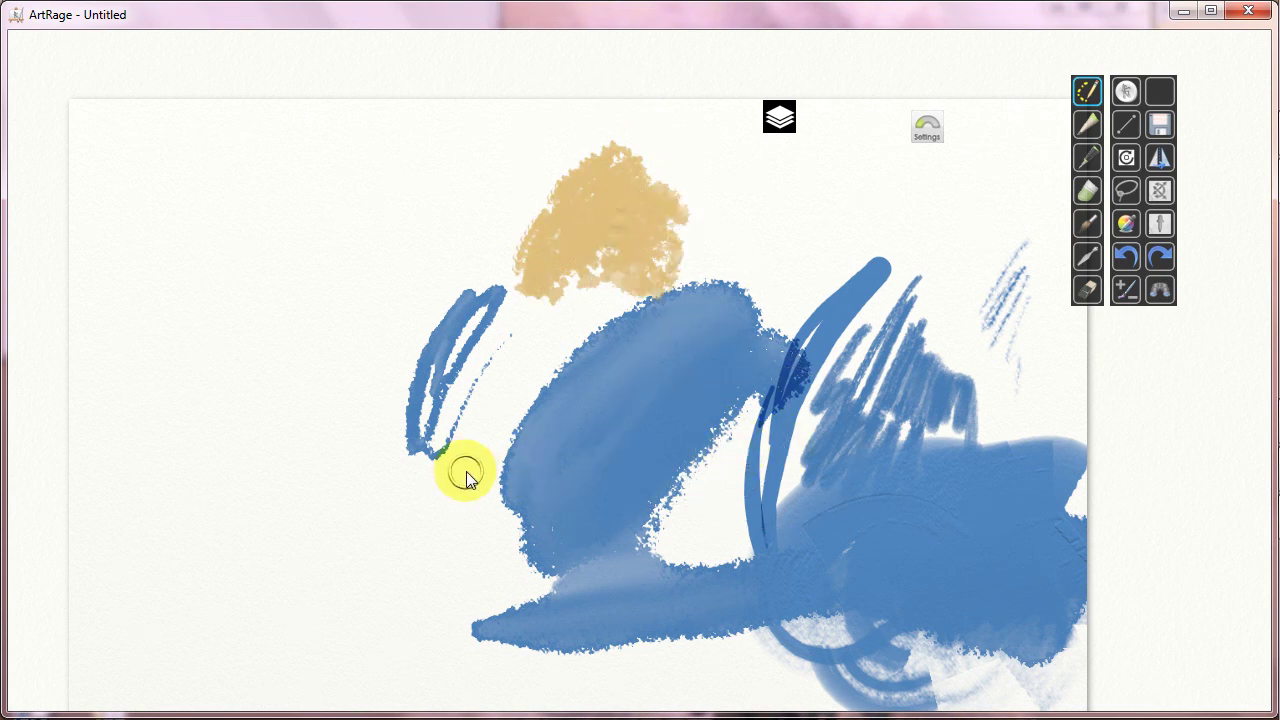
drag(480, 163, 483, 217)
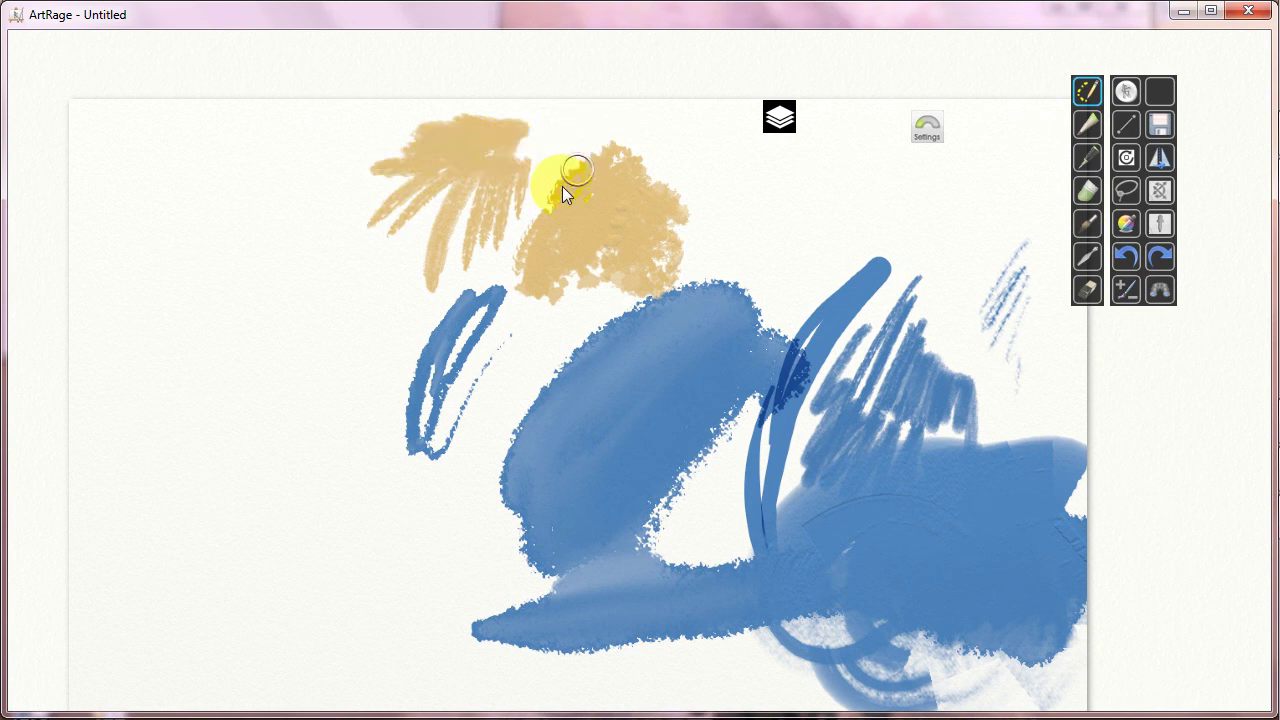
mouse_move(604, 132)
mouse_down()
mouse_move(771, 194)
mouse_move(731, 243)
mouse_move(814, 249)
mouse_move(821, 196)
mouse_up()
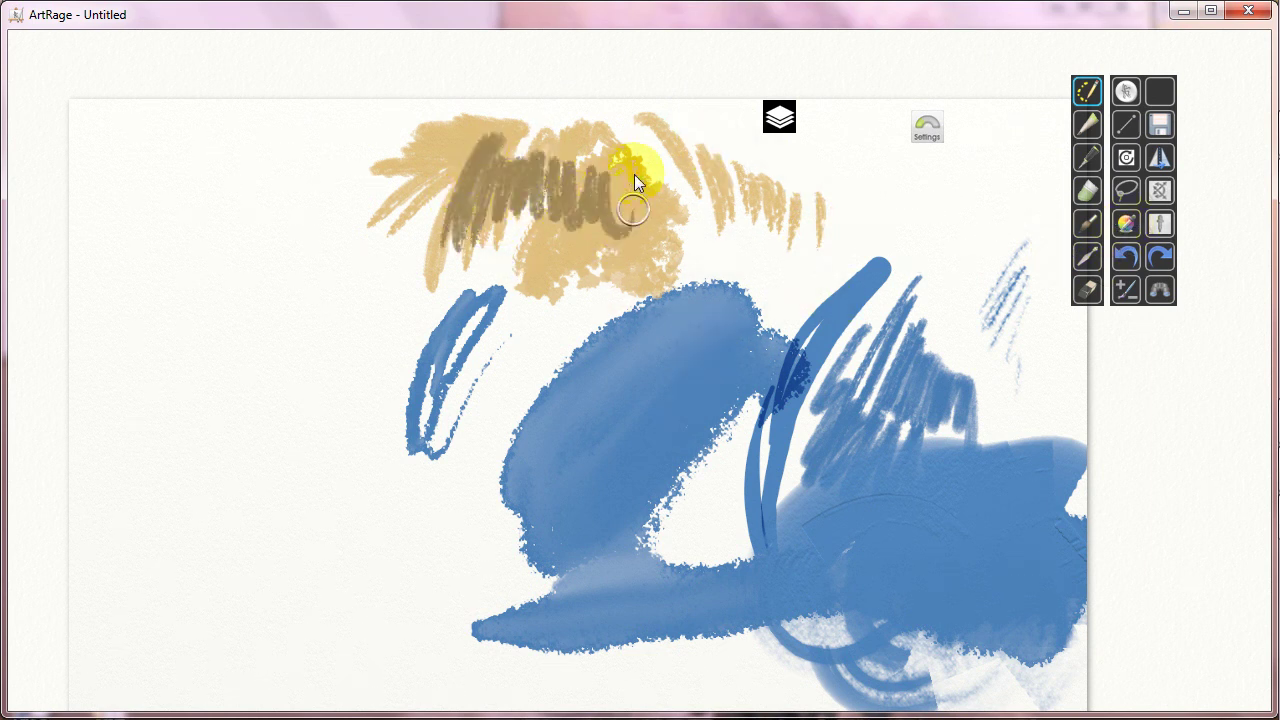
drag(656, 175, 660, 272)
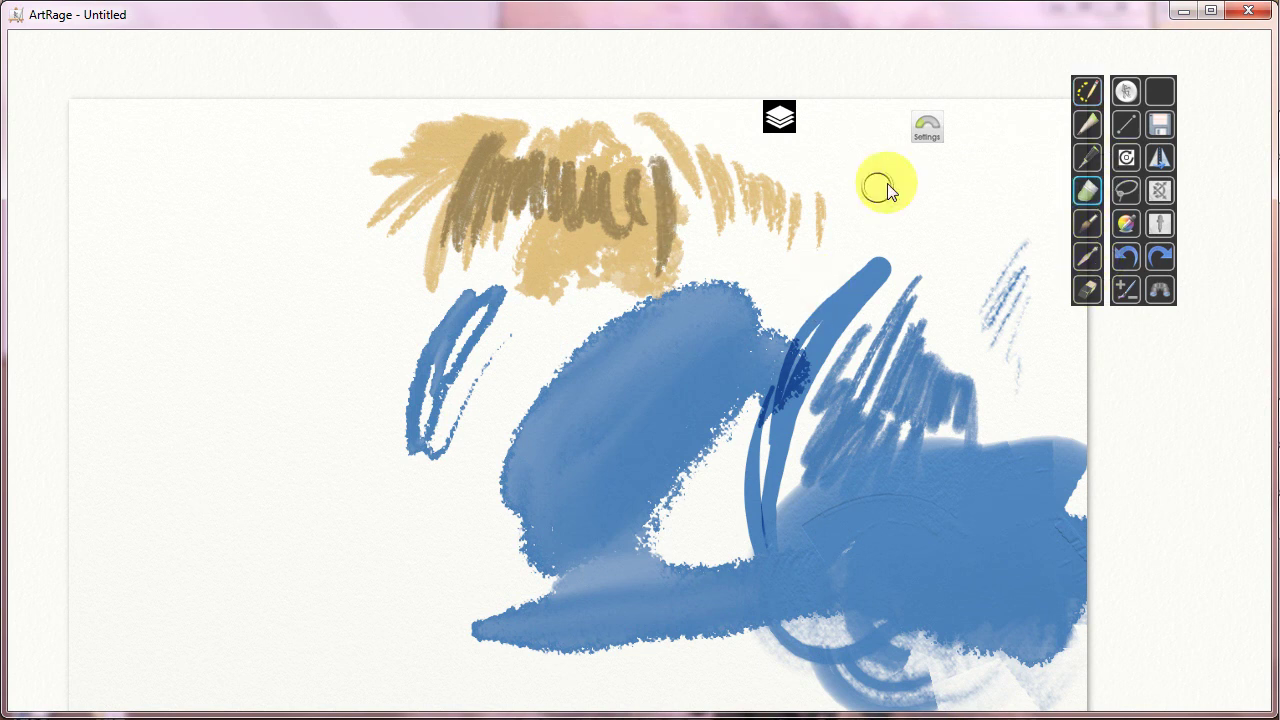
mouse_move(925, 236)
mouse_down()
mouse_move(1000, 230)
mouse_move(1012, 248)
mouse_up()
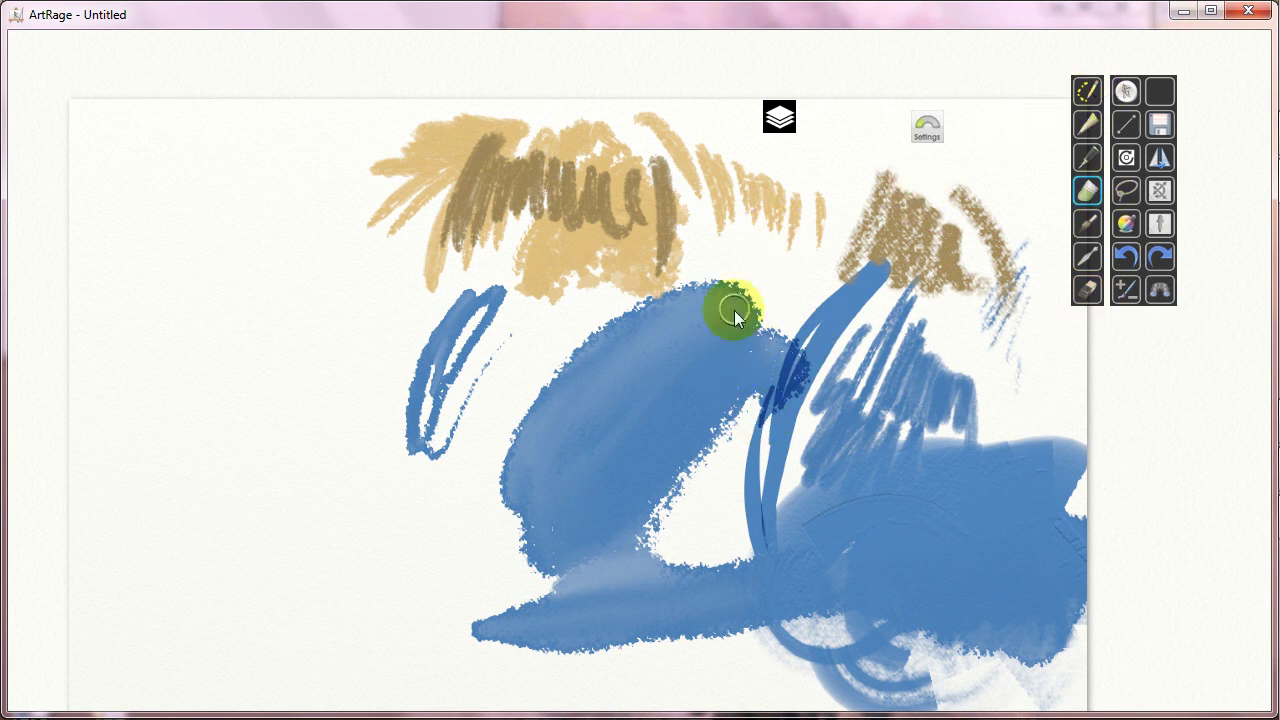
- Expand and collapse the Layers and Settings pods over the canvas
click(779, 118)
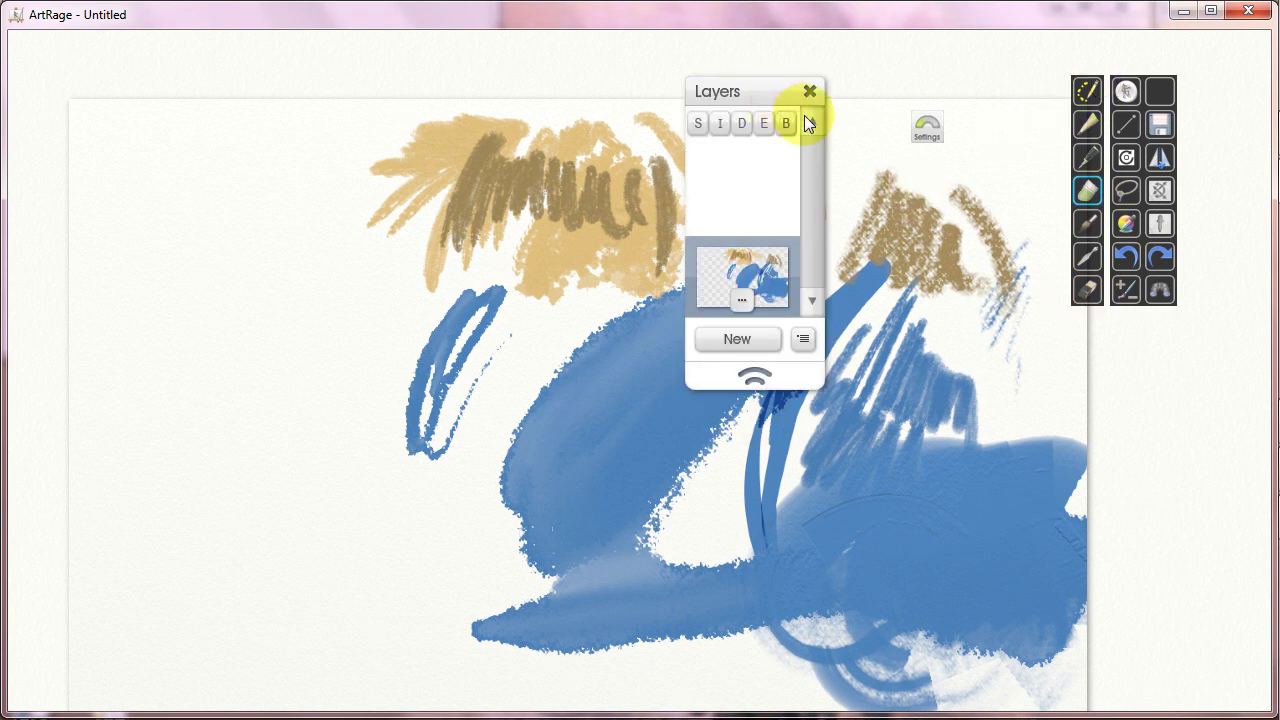
click(927, 127)
click(780, 120)
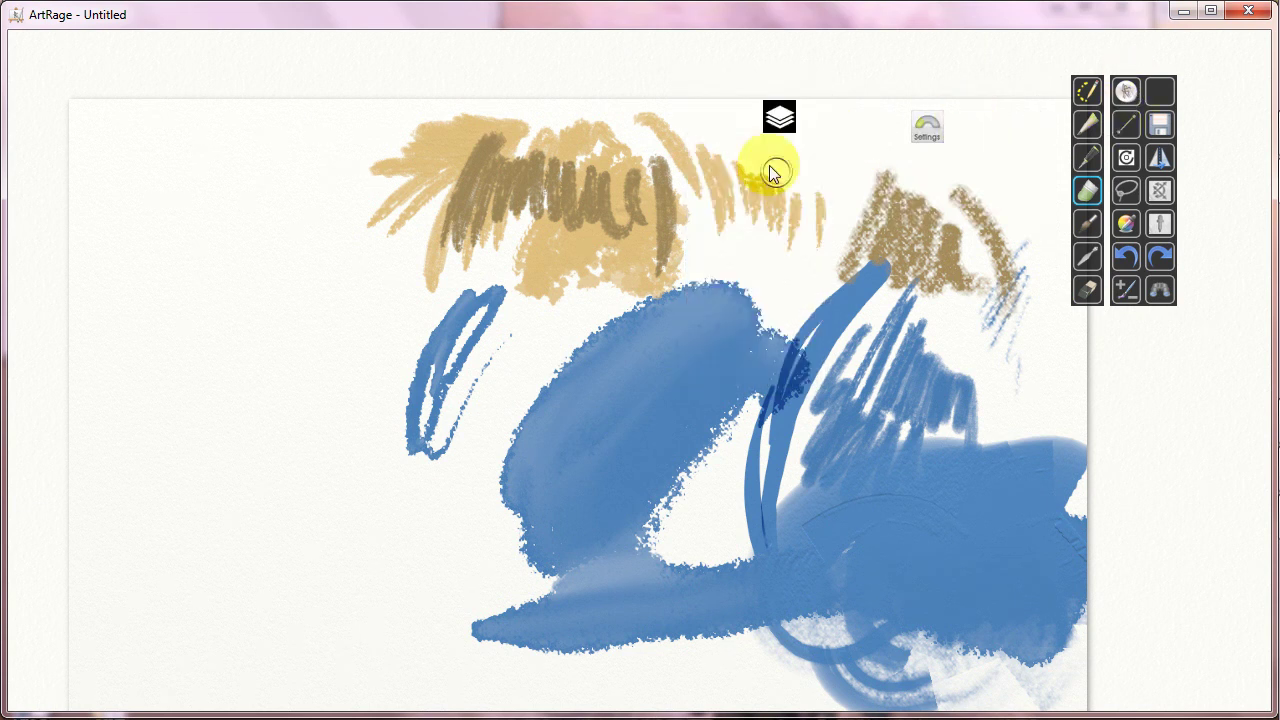
click(769, 121)
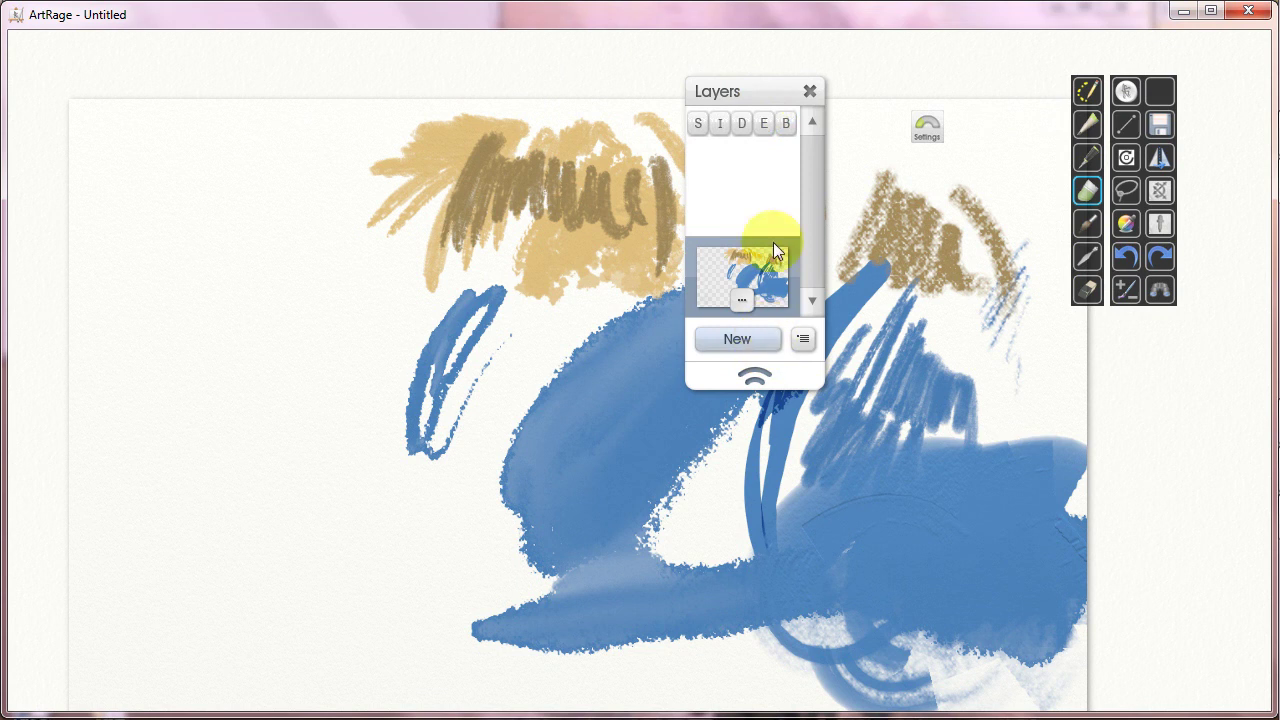
click(779, 118)
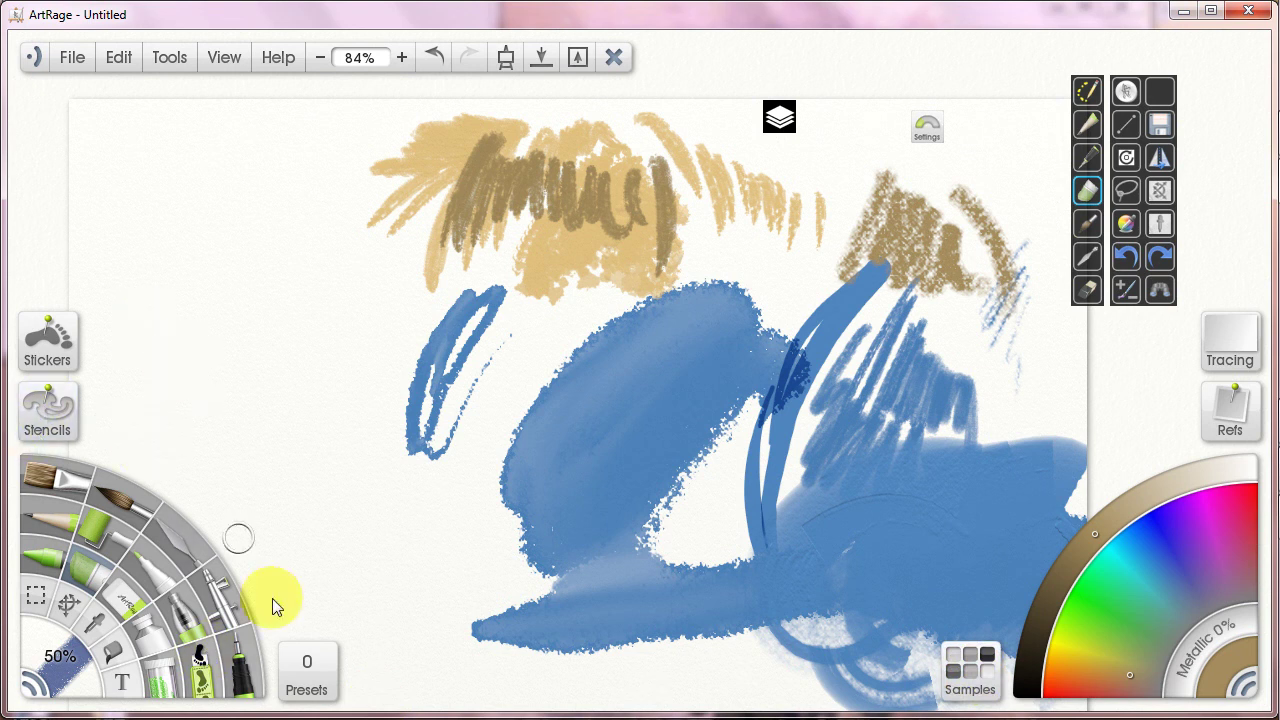
- Hide the interface panels and move the Layers pod between the Settings pod and the custom toolbox
key(Tab)
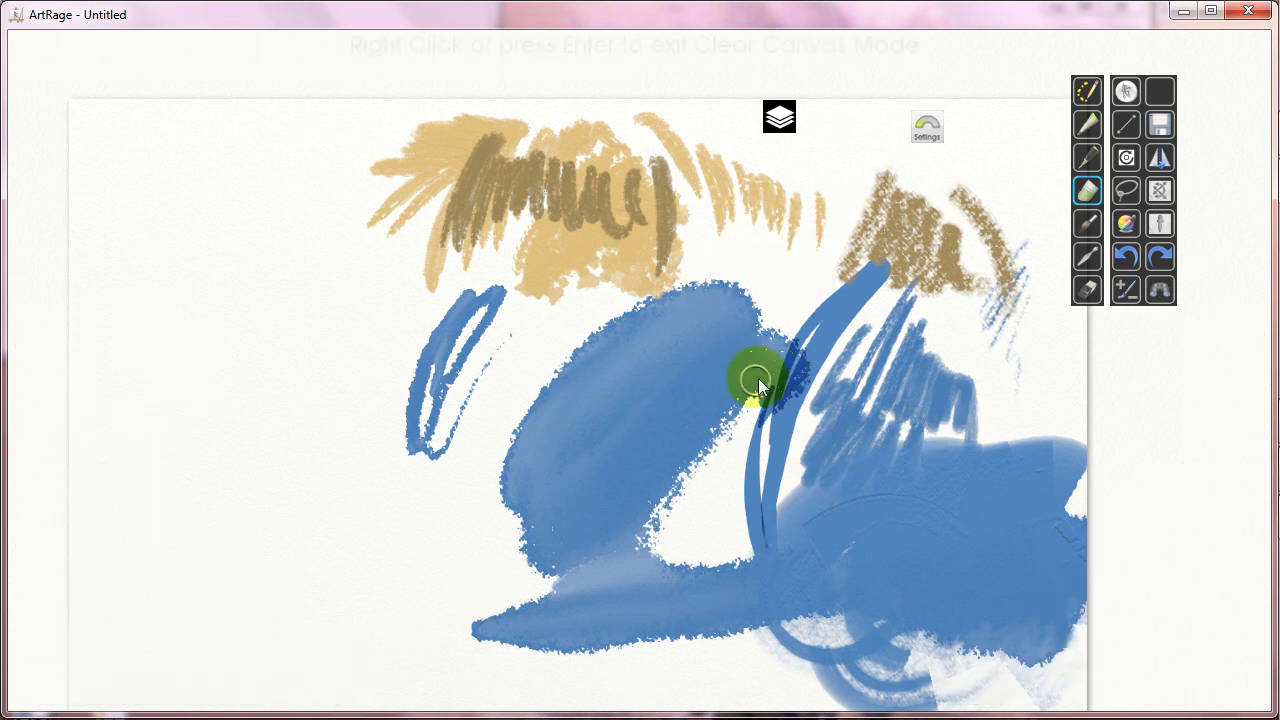
click(779, 117)
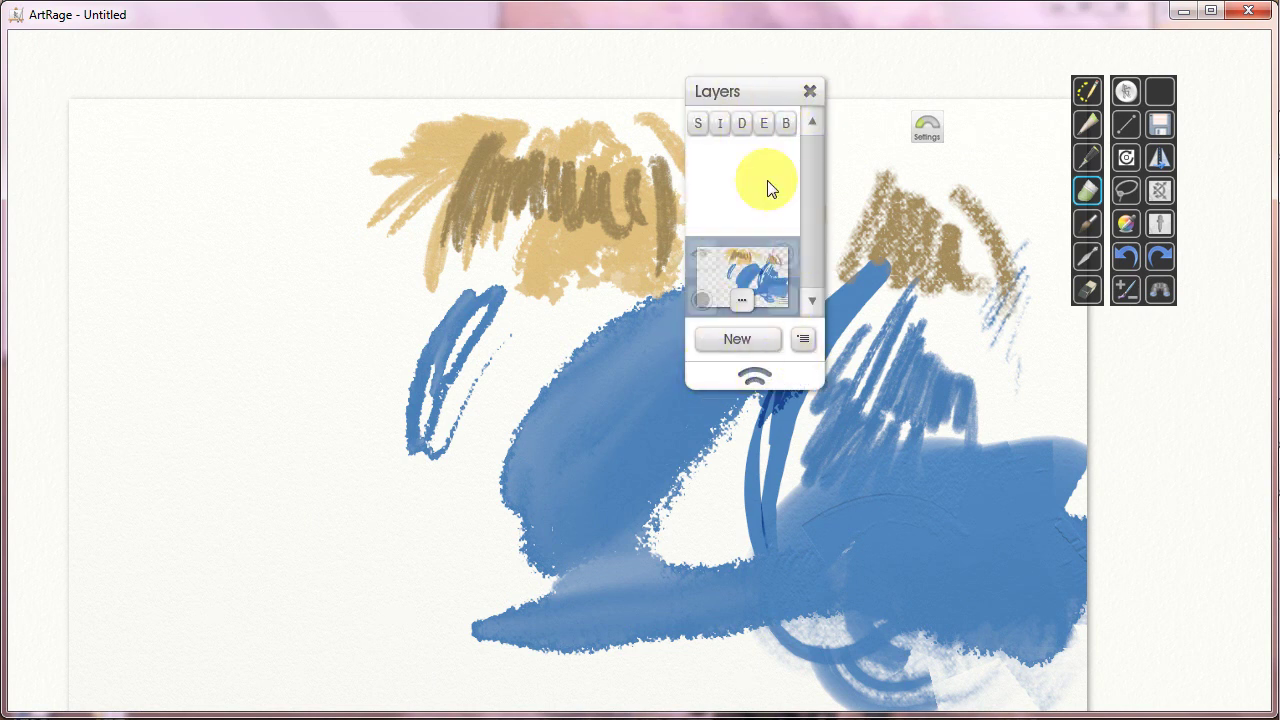
drag(775, 98, 991, 108)
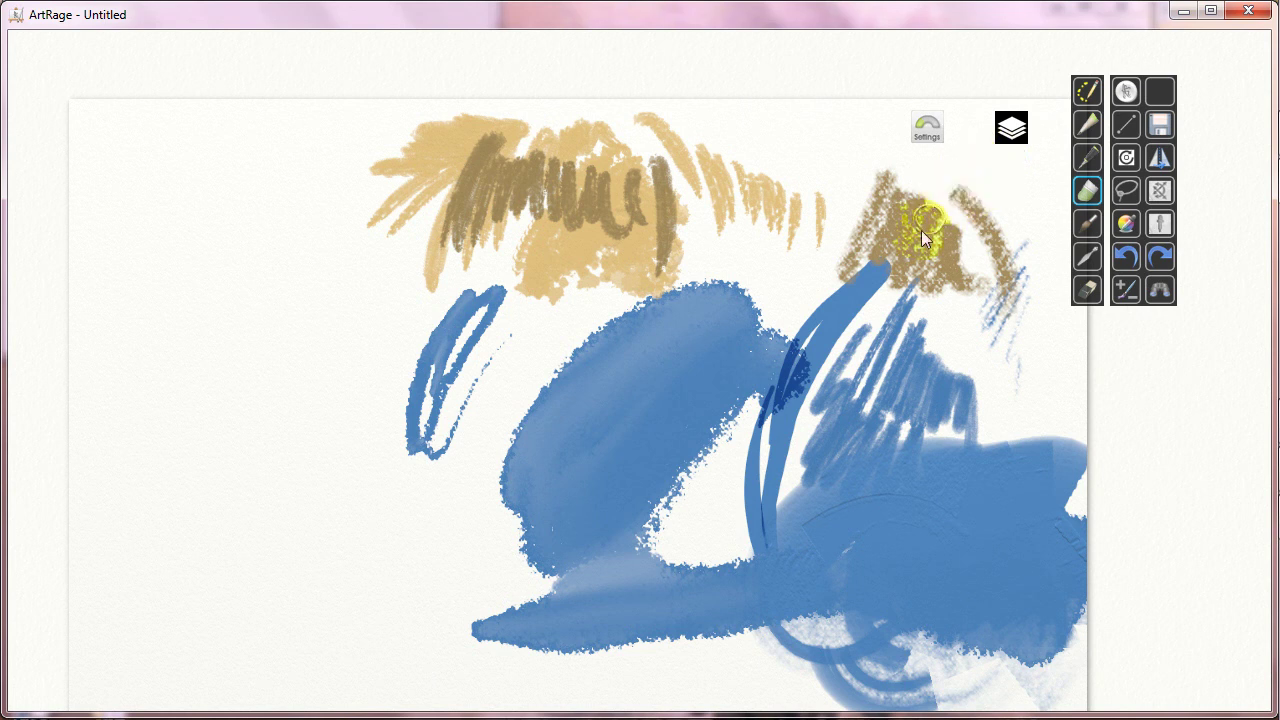
- Expand and collapse the Settings pod to check the current tool's pressure setting
click(925, 132)
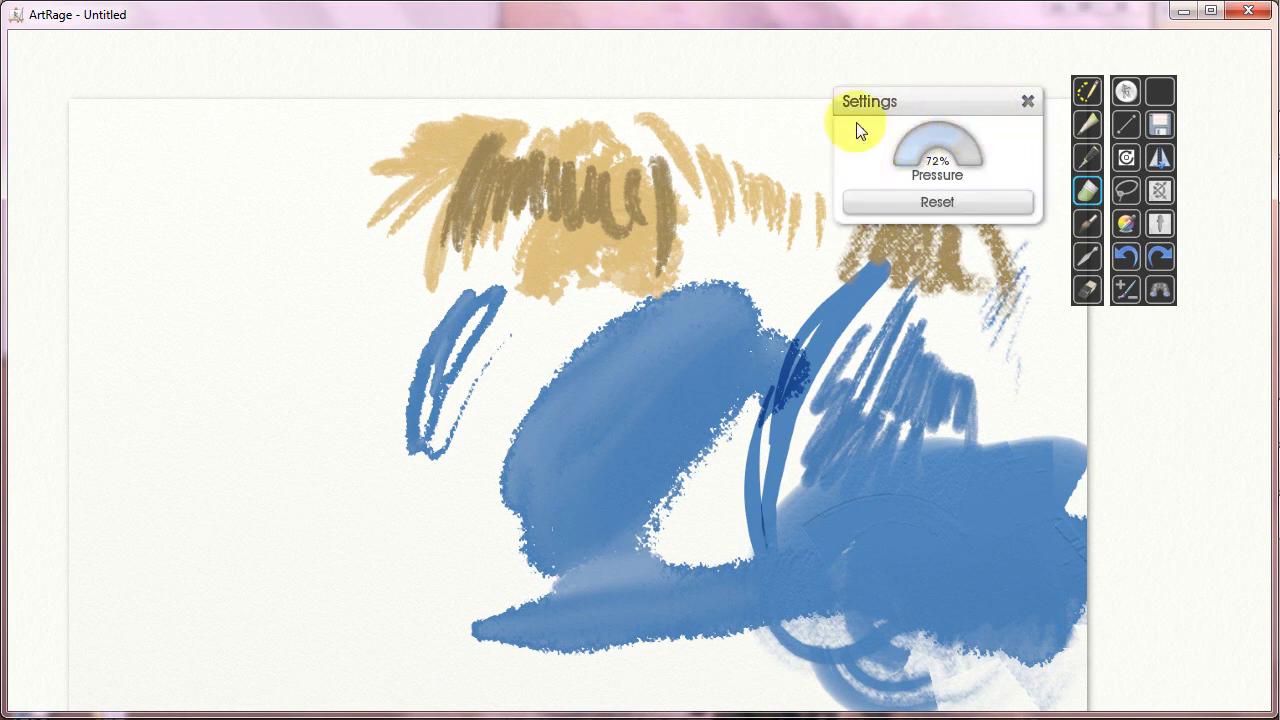
click(875, 338)
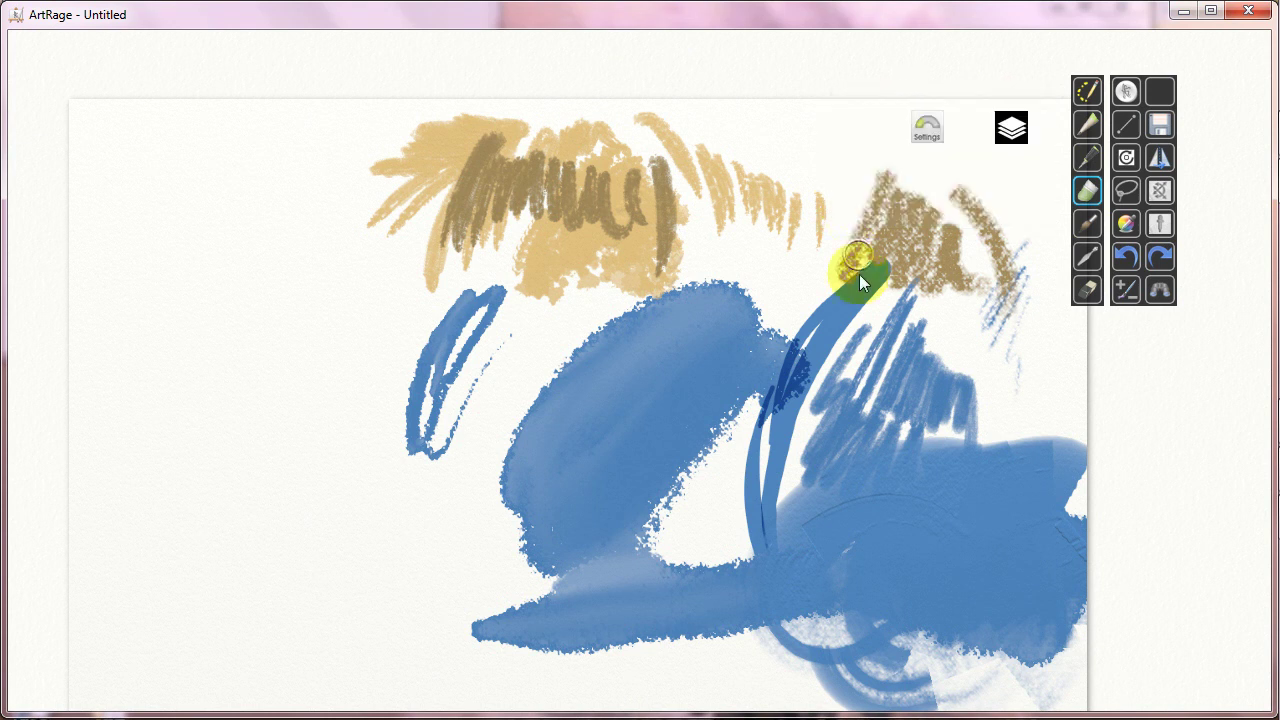
click(927, 127)
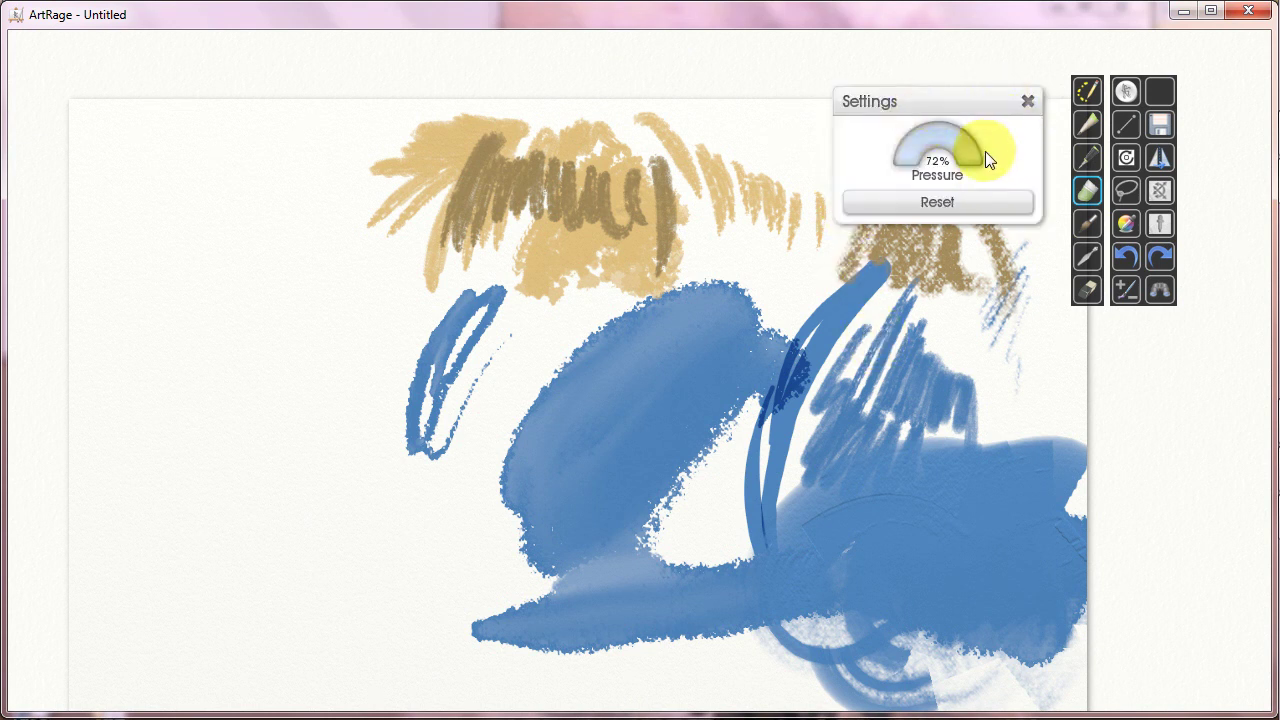
click(835, 337)
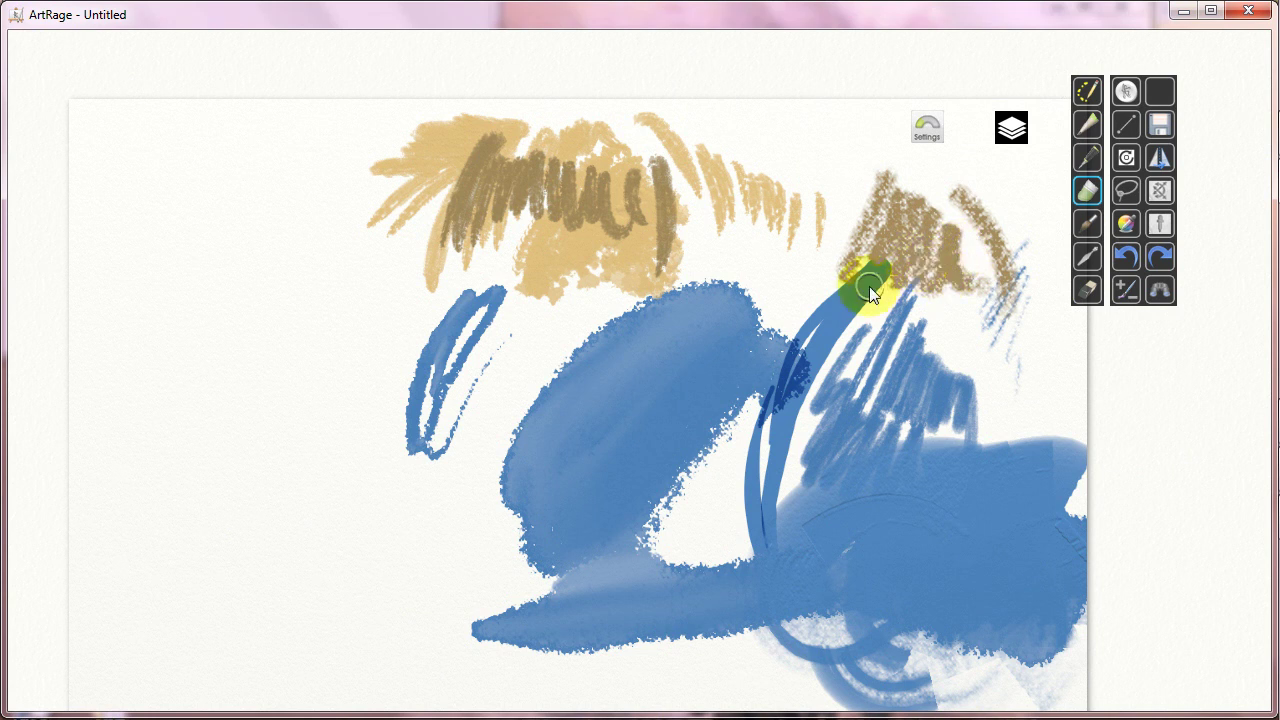
- Paint textured brown strokes over the small outlined blue shape beside the central one
drag(835, 406, 892, 335)
drag(500, 425, 451, 382)
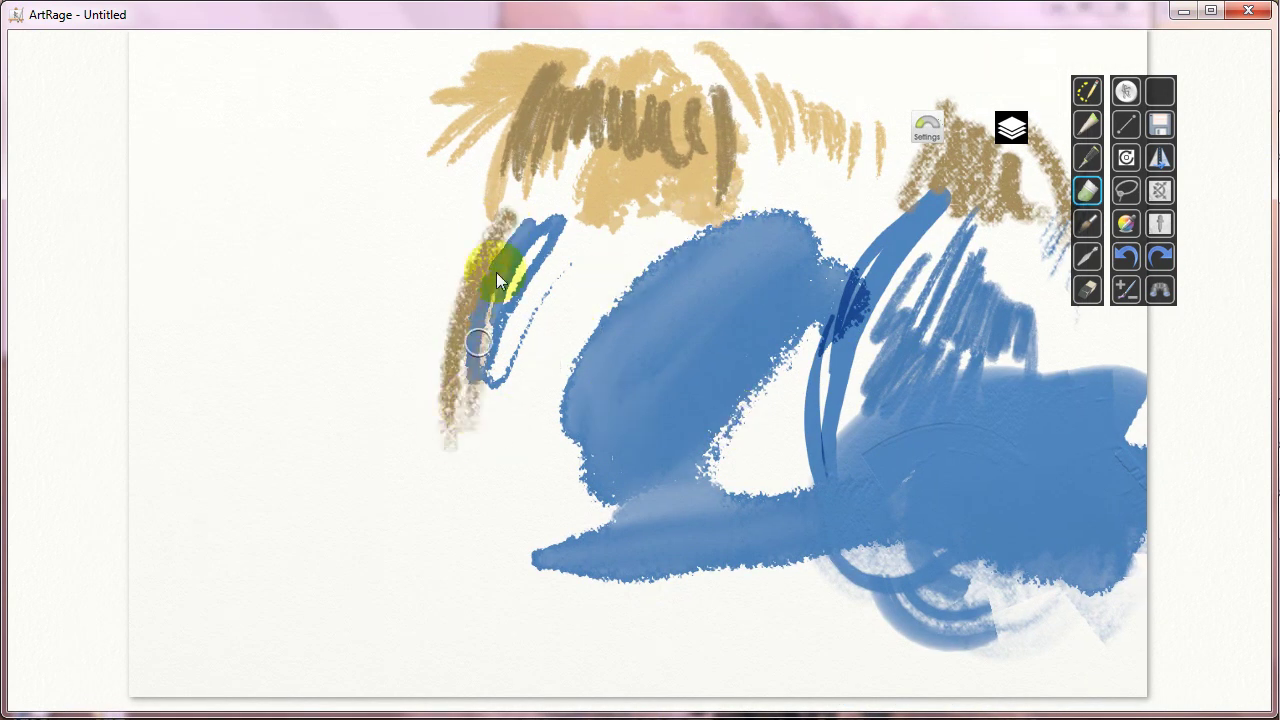
mouse_move(496, 272)
mouse_down()
mouse_move(497, 413)
mouse_move(505, 305)
mouse_move(522, 370)
mouse_up()
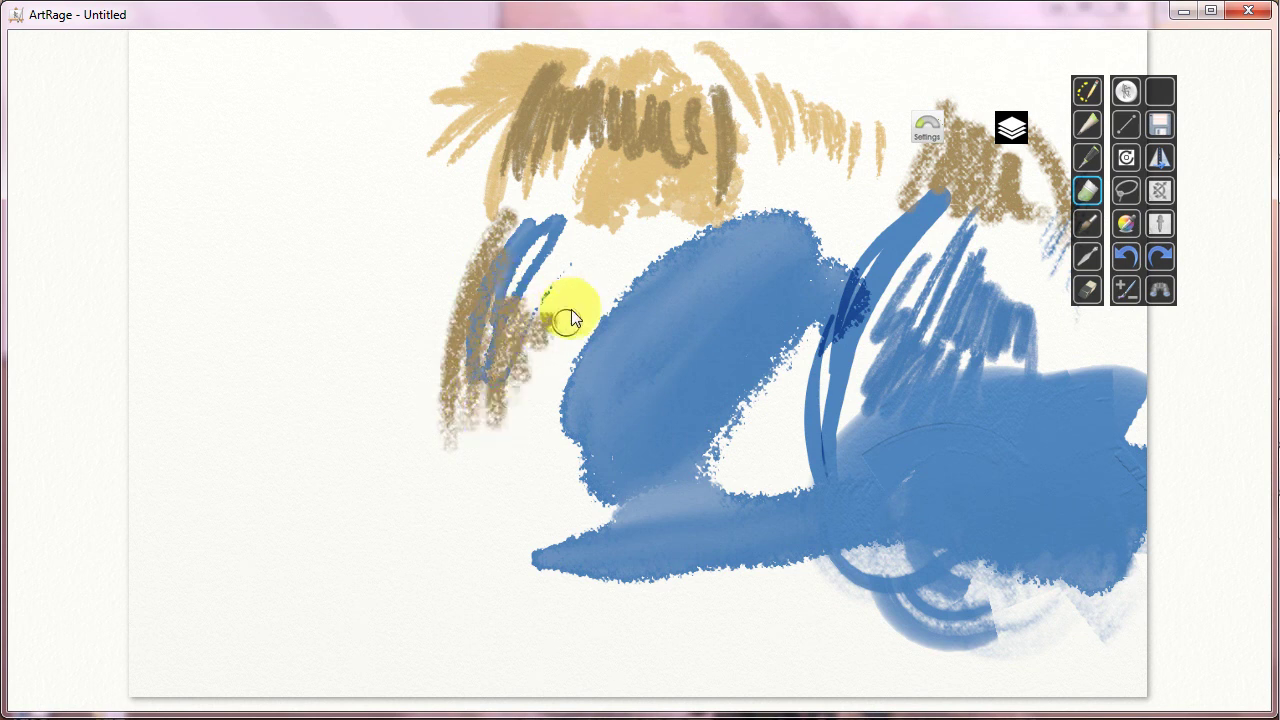
- Move the Layers pod to the other side of the Settings pod, and view and dismiss the layer menu
click(1011, 128)
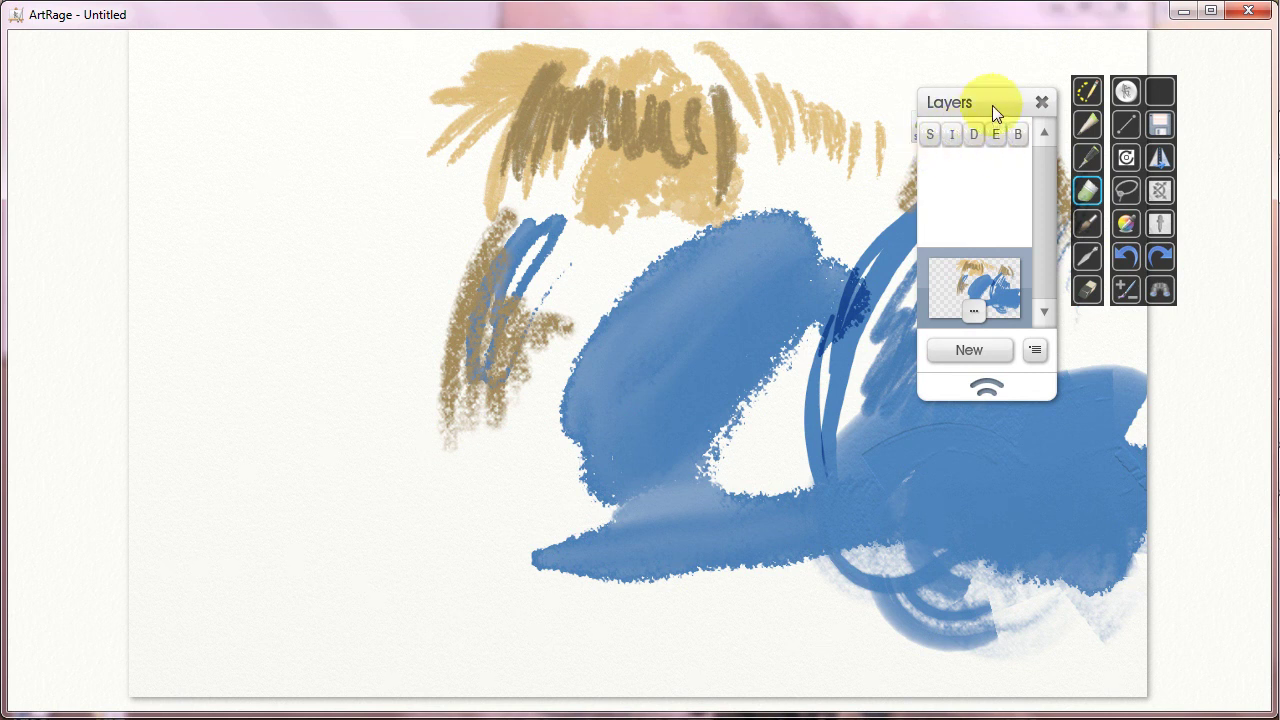
drag(992, 105, 831, 82)
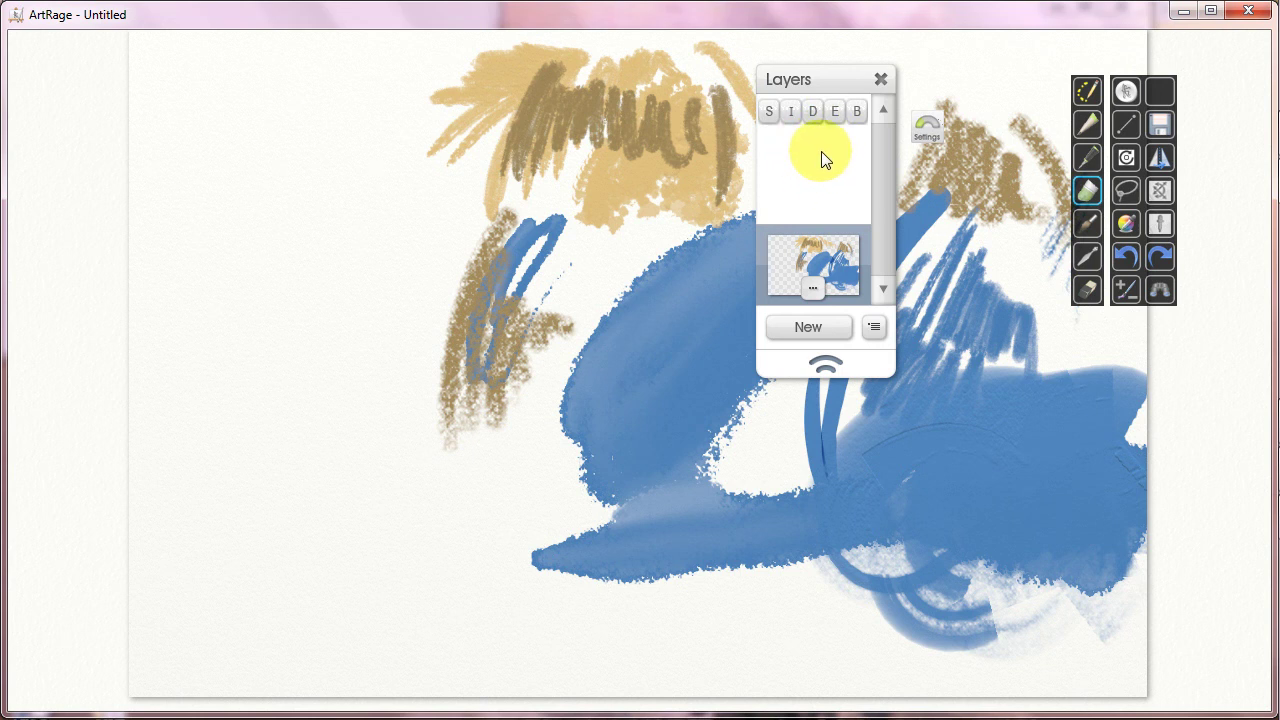
click(828, 362)
click(845, 102)
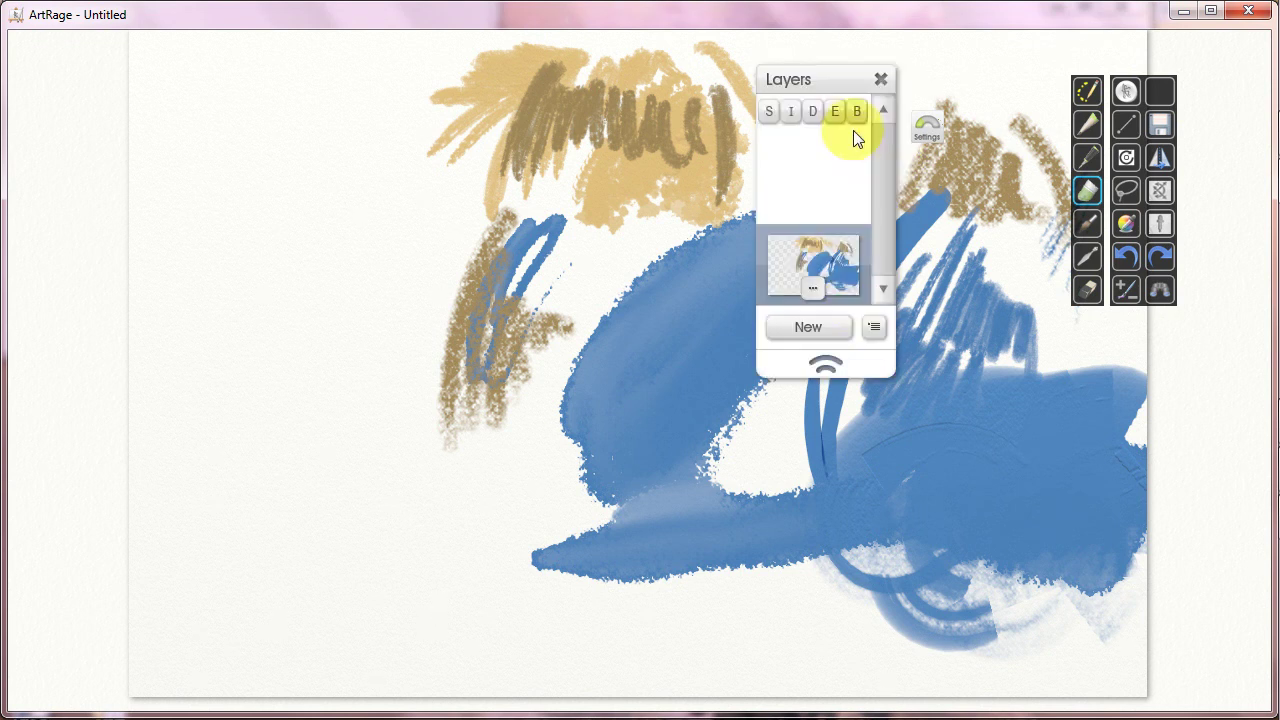
click(874, 328)
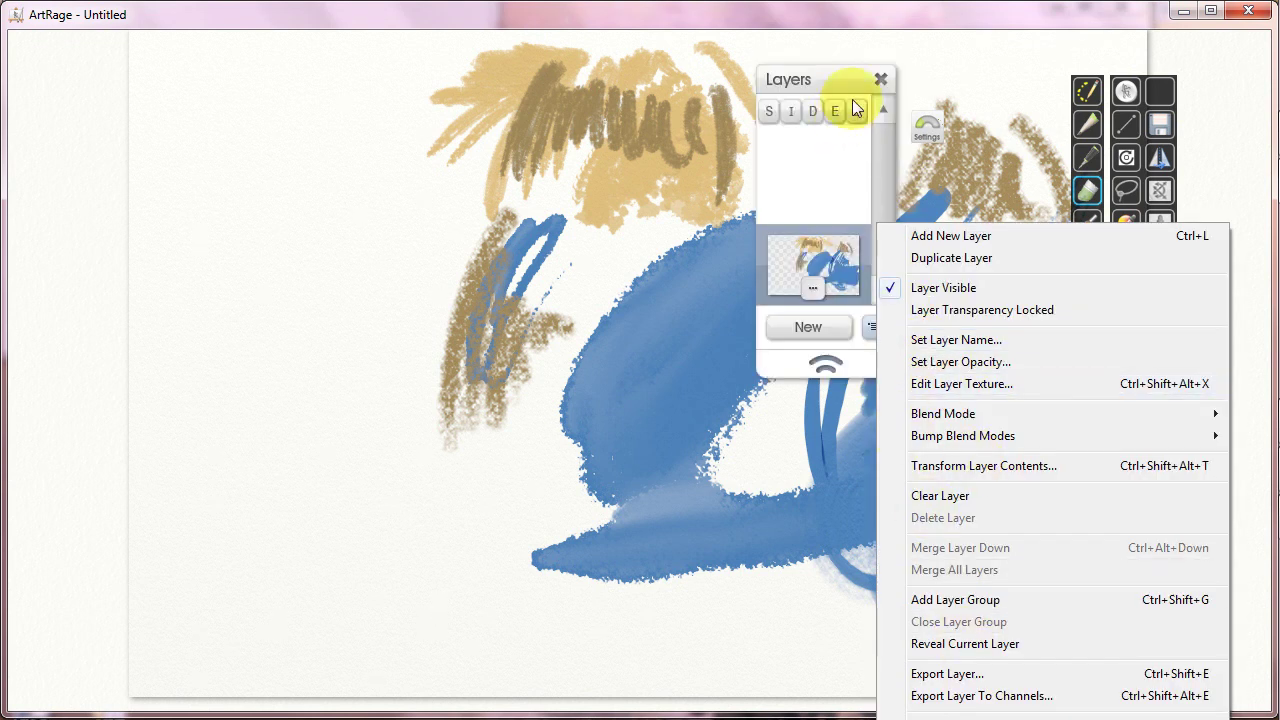
click(686, 357)
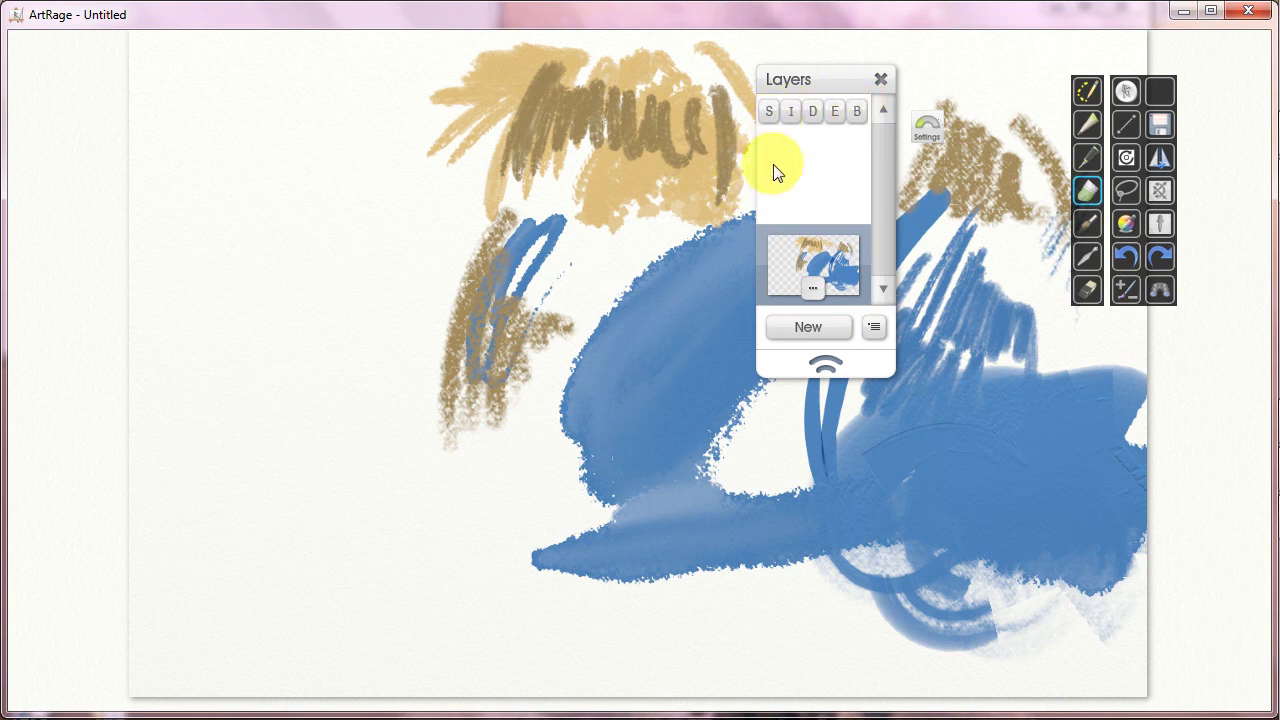
- Select the layer's painted contents and paint green inside the selection at the upper end of the central blue shape
click(751, 268)
click(629, 329)
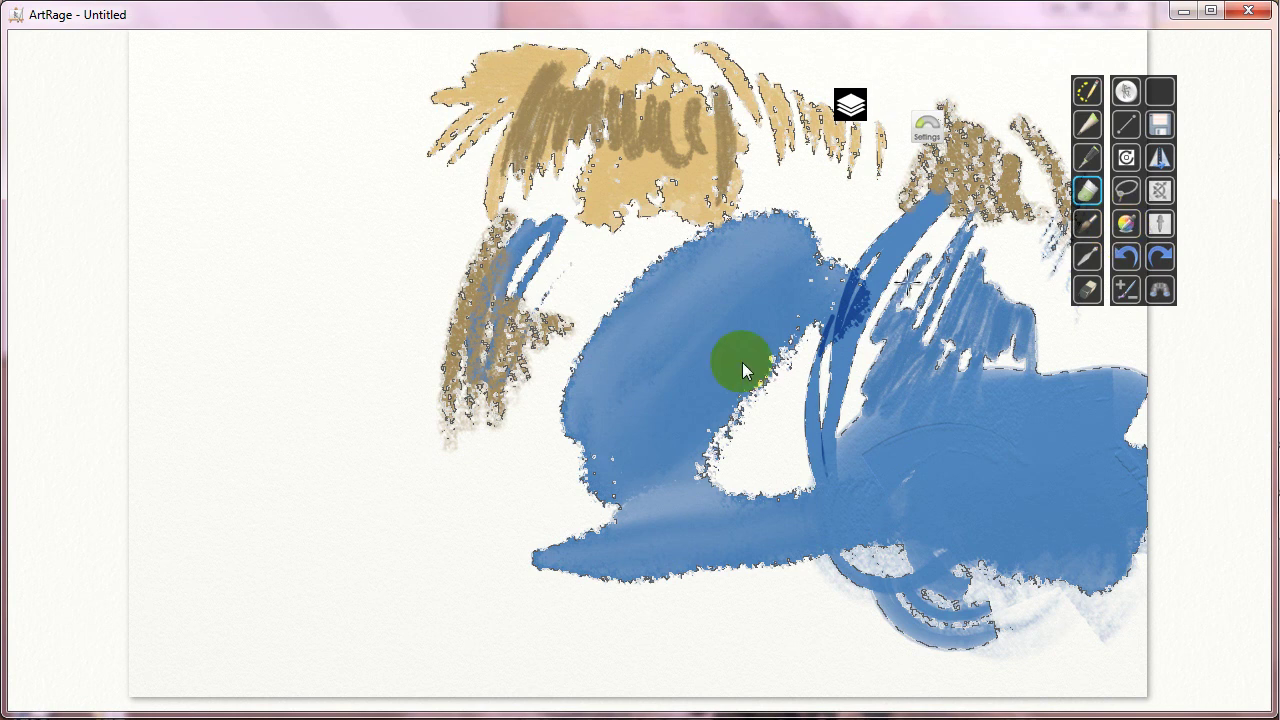
mouse_move(748, 290)
mouse_down()
mouse_move(802, 224)
mouse_move(830, 266)
mouse_up()
- Invert the selection and paint green on the blank paper along the upper edge of the central blue shape
click(850, 106)
click(793, 116)
mouse_move(715, 264)
mouse_down()
mouse_move(692, 182)
mouse_move(694, 208)
mouse_move(707, 199)
mouse_move(714, 224)
mouse_move(762, 205)
mouse_move(652, 304)
mouse_move(638, 258)
mouse_move(615, 260)
mouse_move(674, 255)
mouse_up()
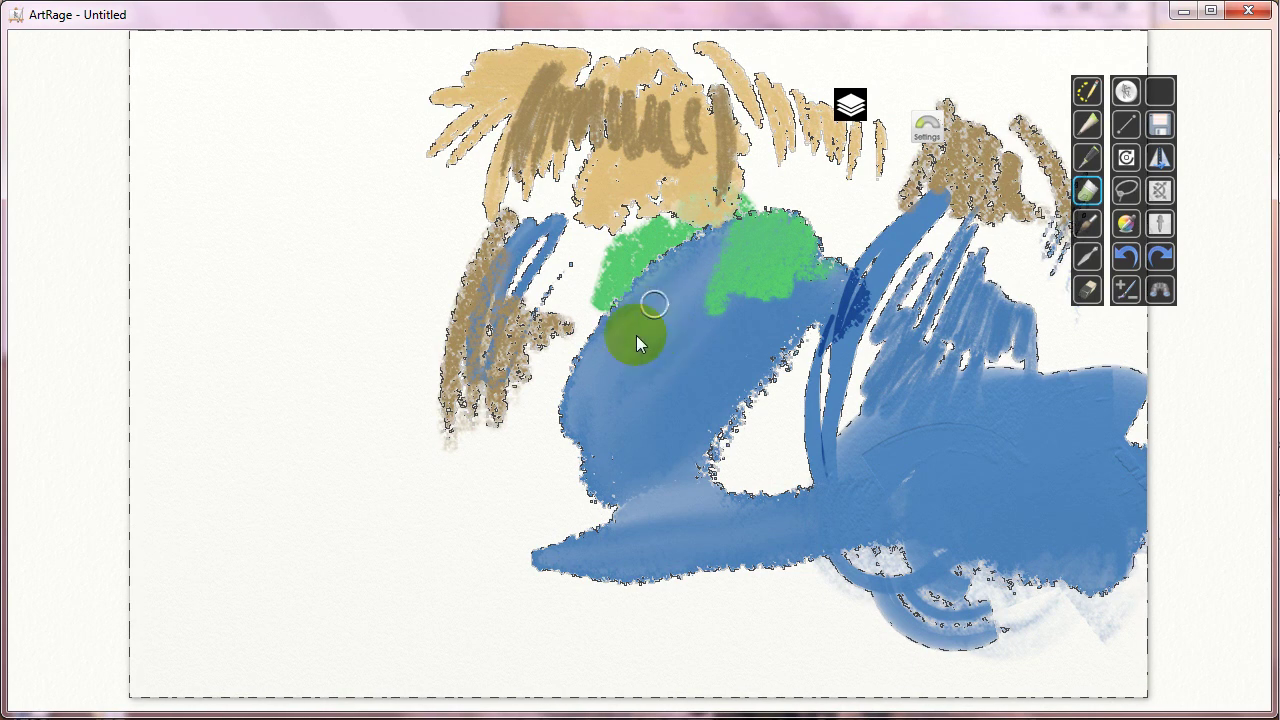
drag(651, 332, 614, 214)
- Clear the selection and set the layer texture to 72% roughness and 52% grain size
click(850, 104)
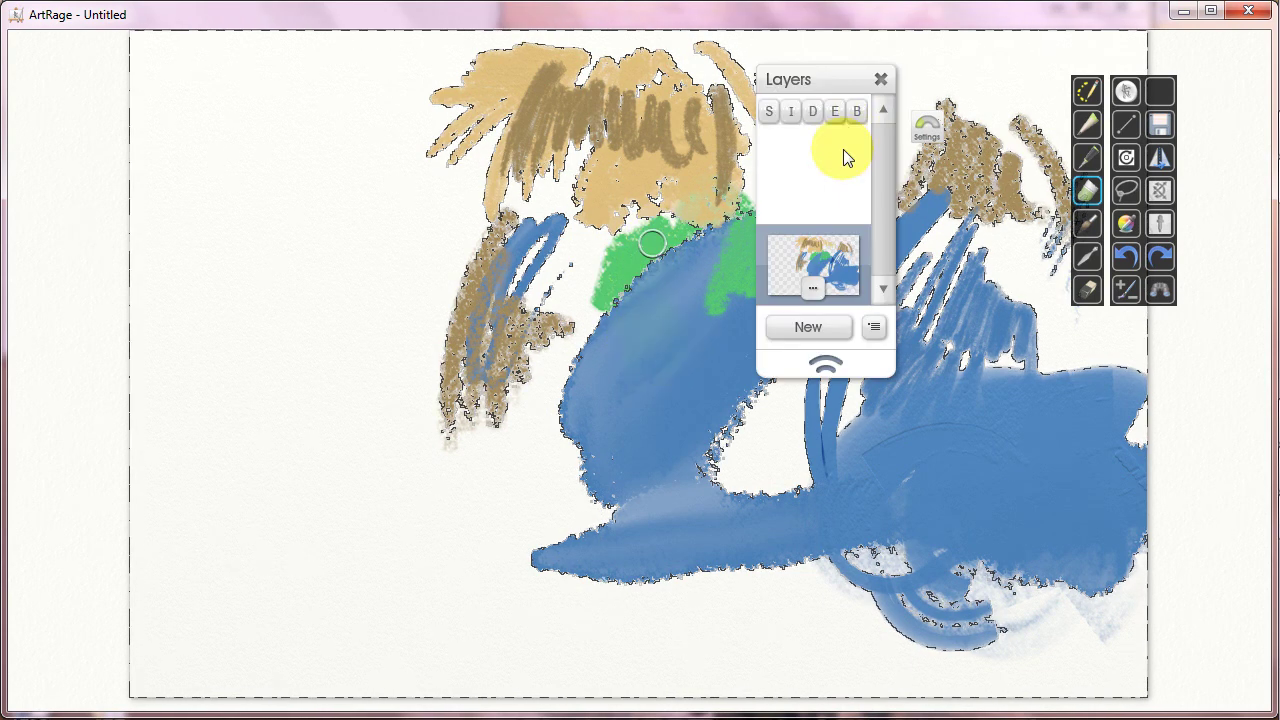
click(804, 114)
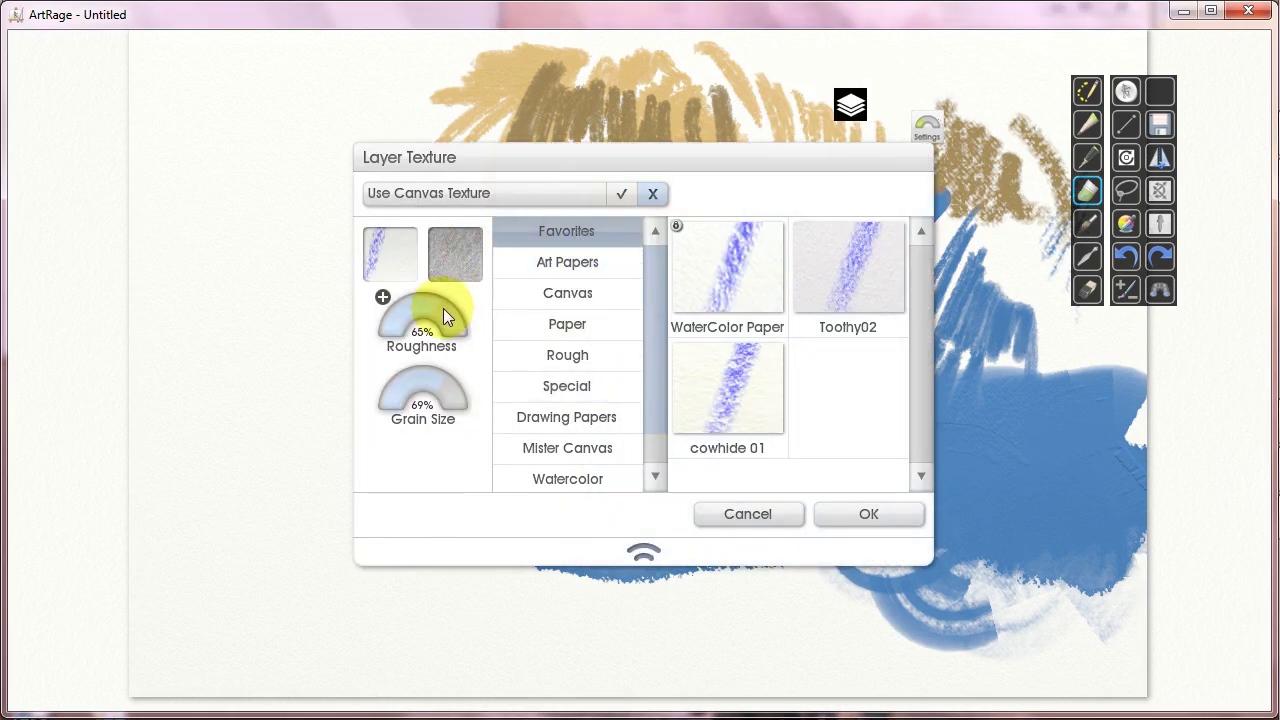
drag(446, 307, 449, 309)
click(427, 376)
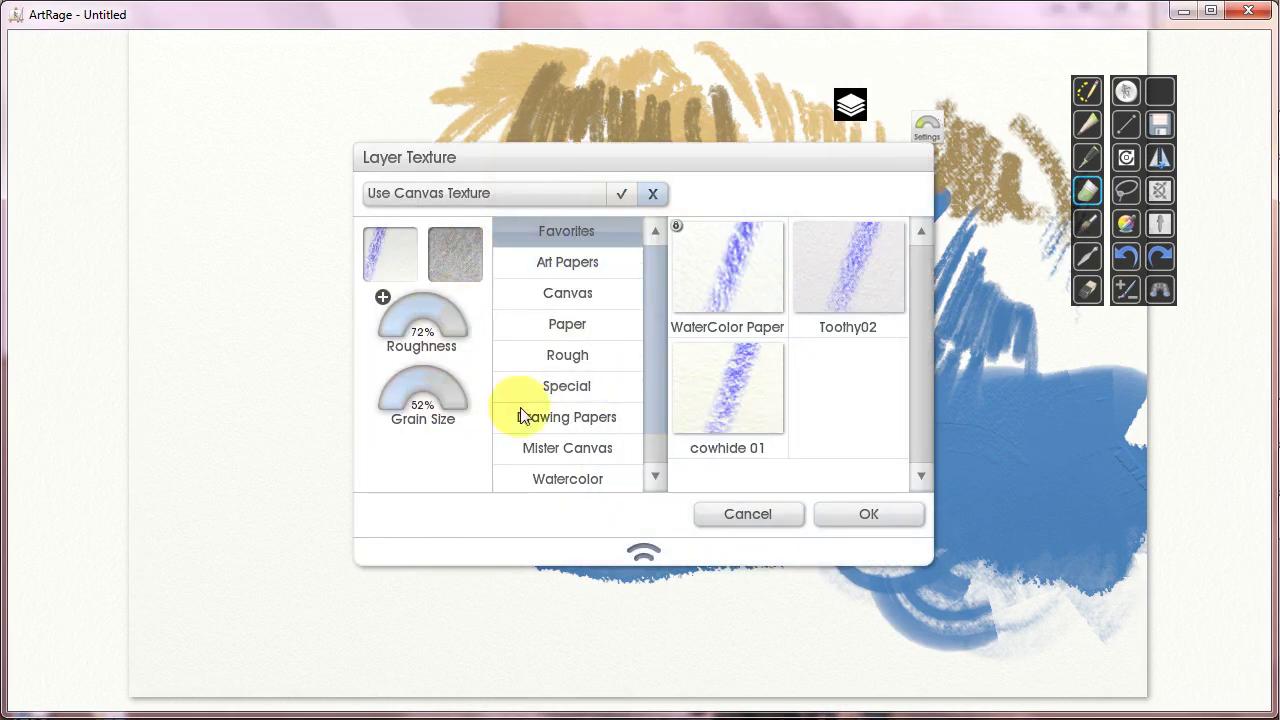
click(822, 516)
- View the layer menu from the Layers pod and dismiss it without choosing a command
click(851, 106)
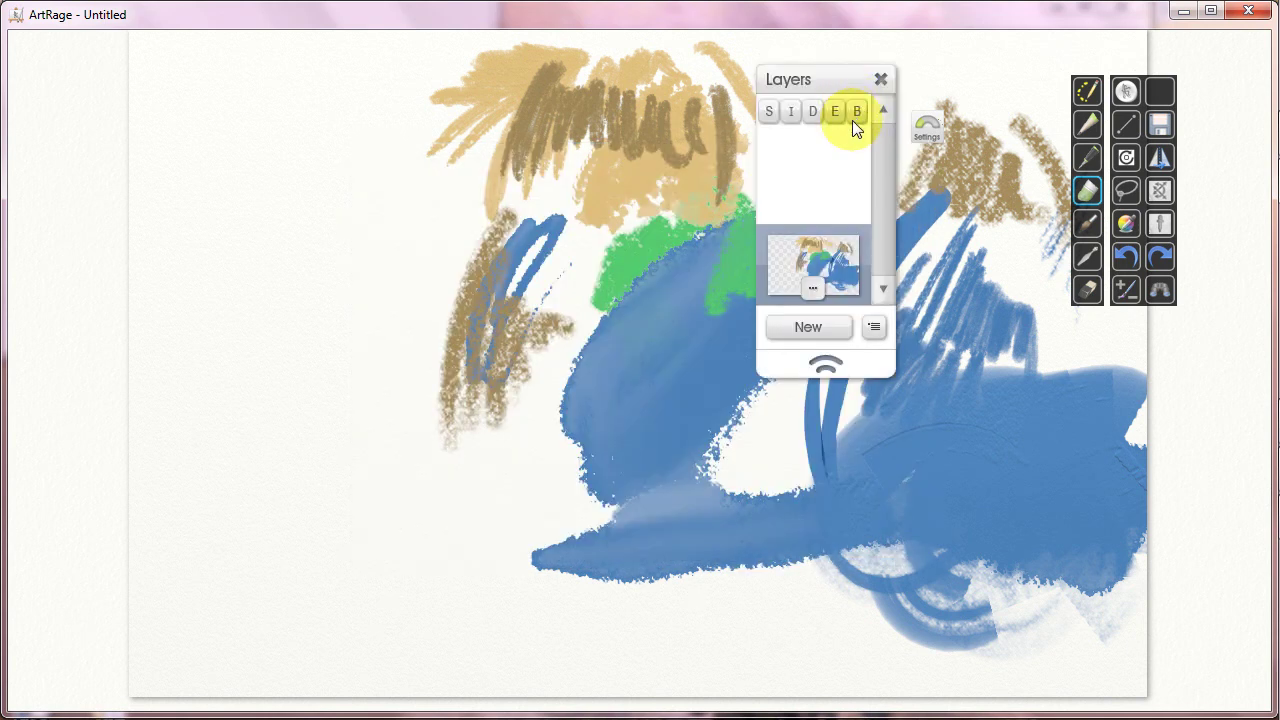
click(853, 122)
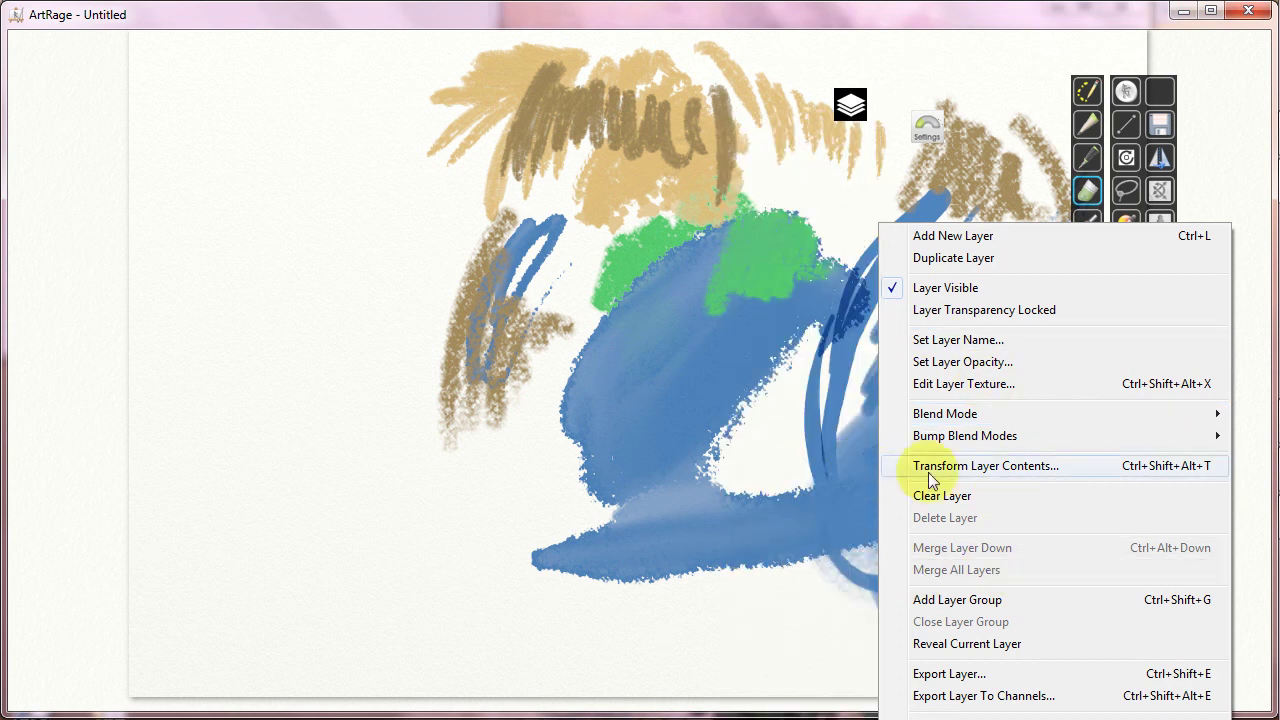
click(811, 197)
- Paint textured green strokes on the blank paper beside the brown-covered outlined shape
drag(405, 222, 356, 425)
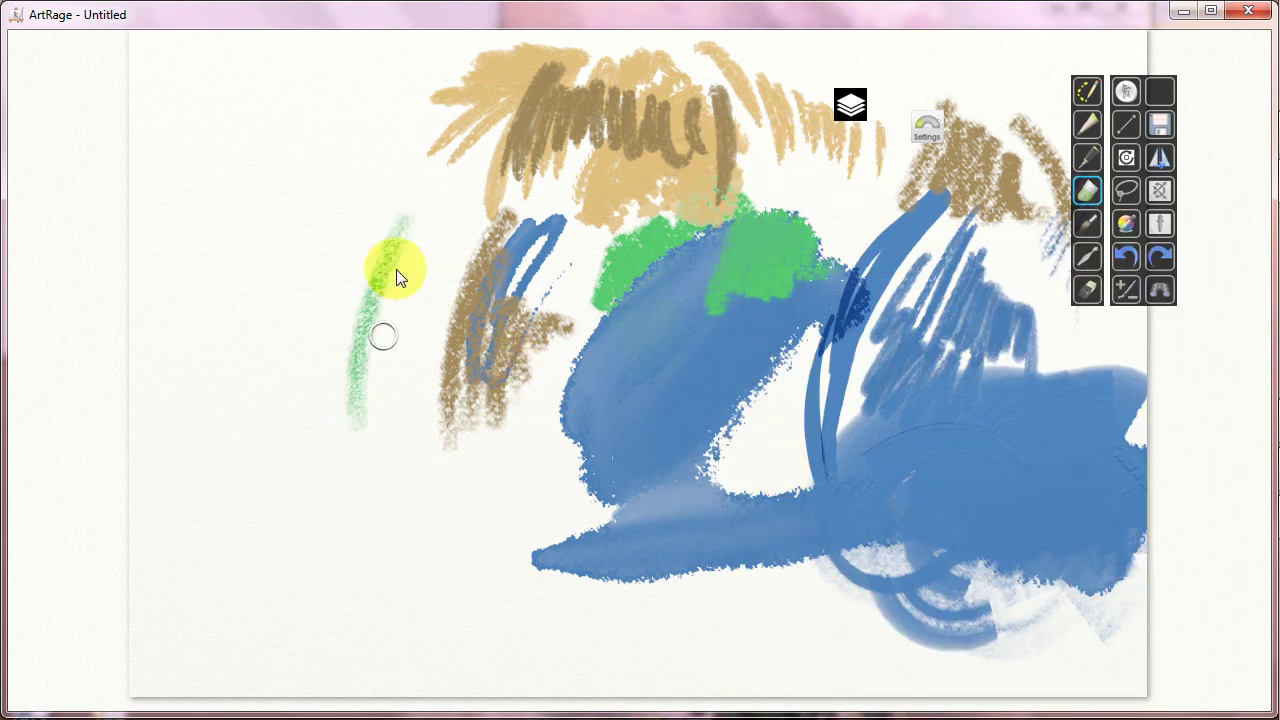
drag(432, 254, 415, 345)
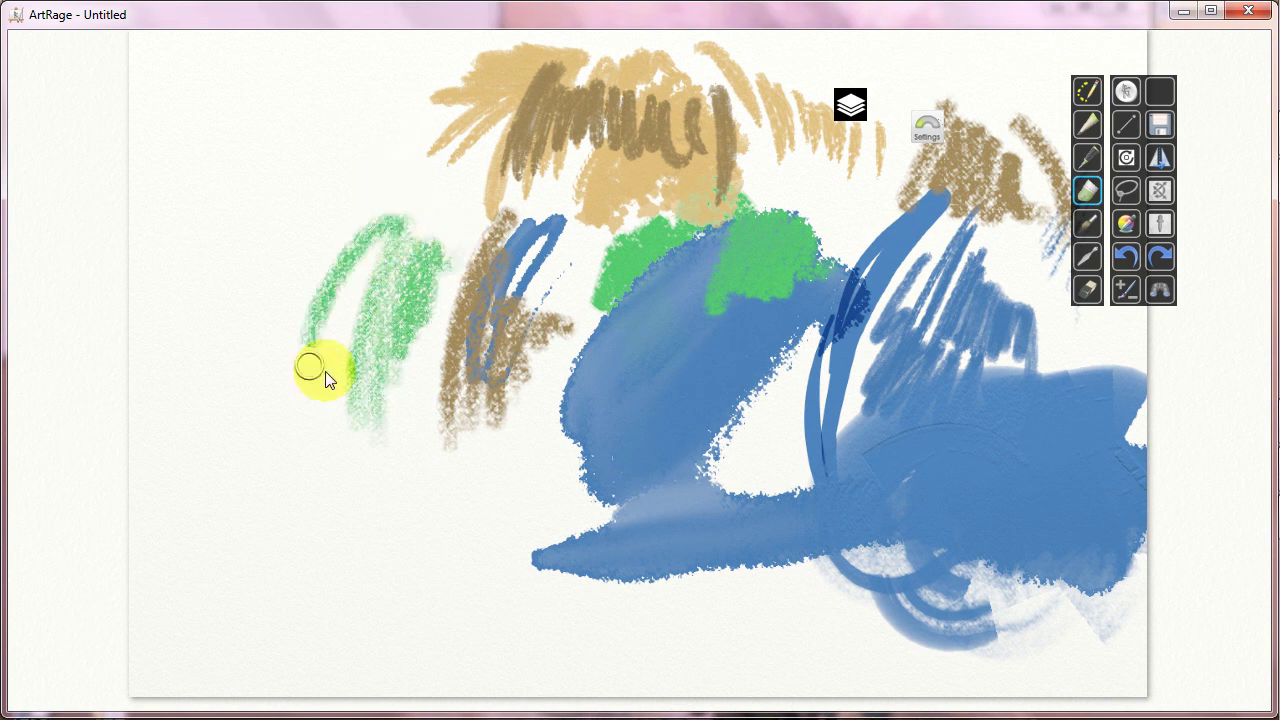
- Add a new layer above the painting and set its blend mode to Multiply
click(850, 104)
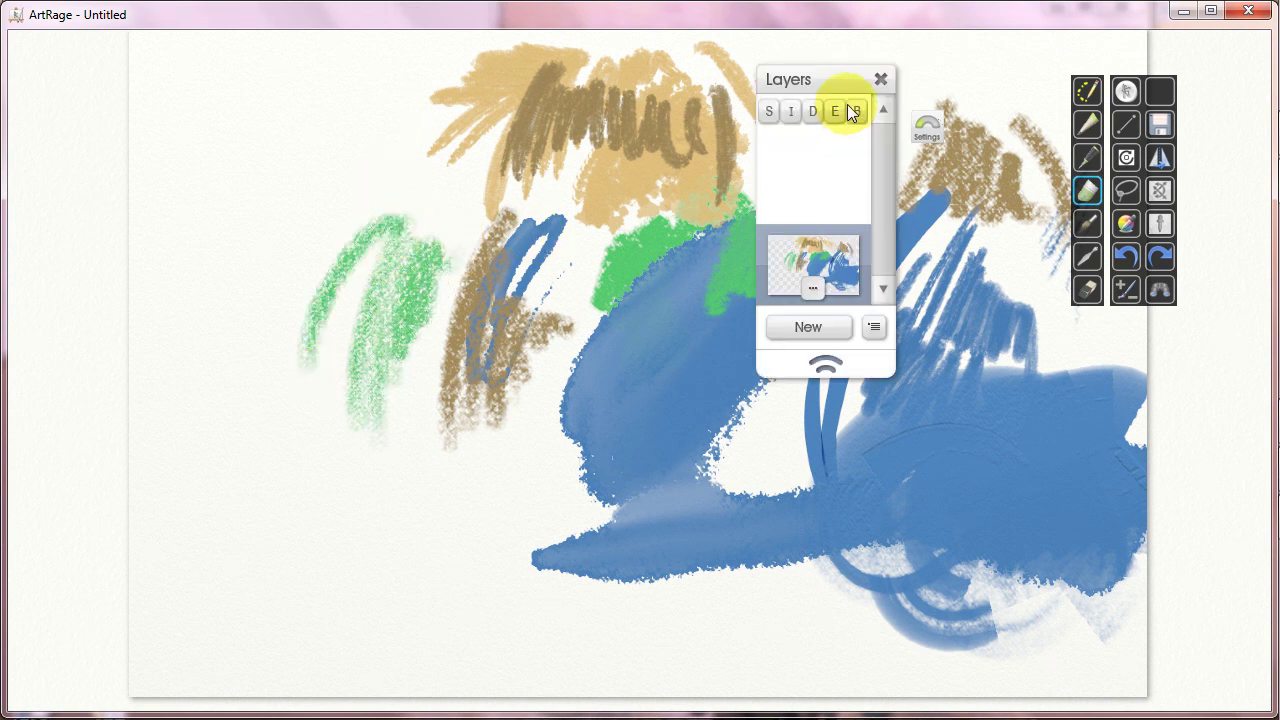
click(823, 327)
click(851, 208)
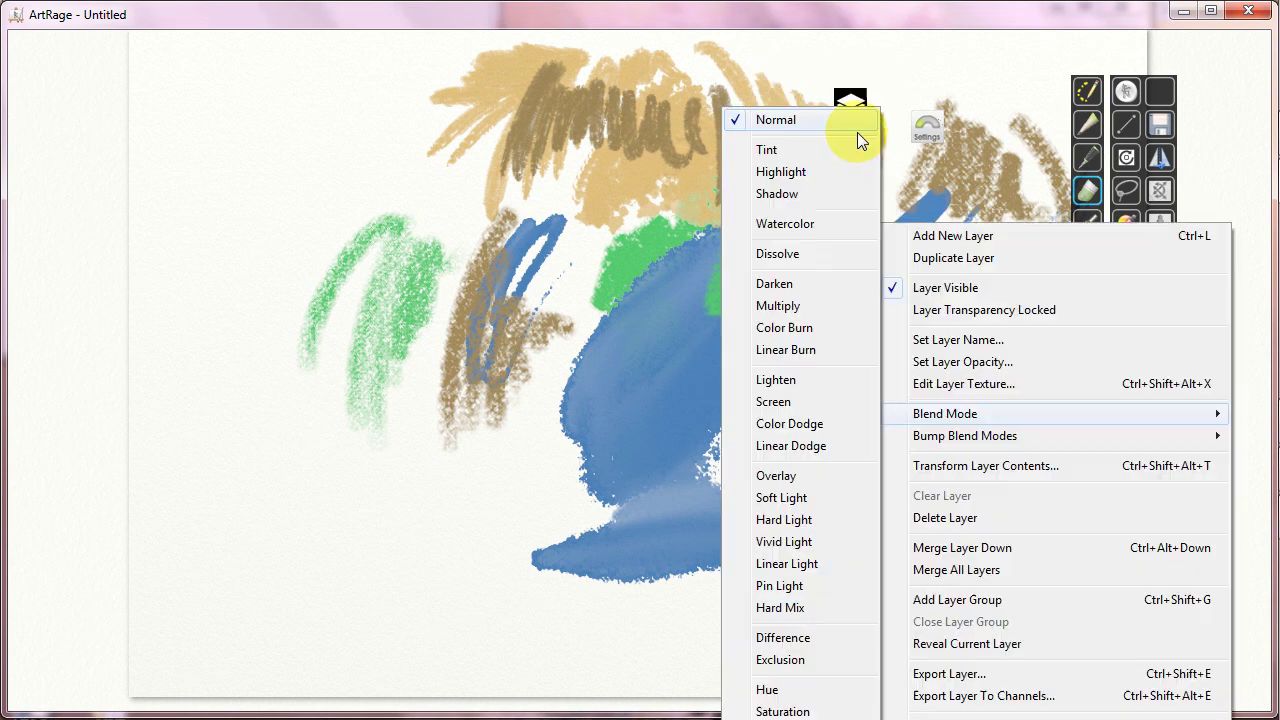
click(790, 306)
- Paint textured green strokes on the Multiply layer across the central blue shape and its edges
drag(549, 333, 568, 360)
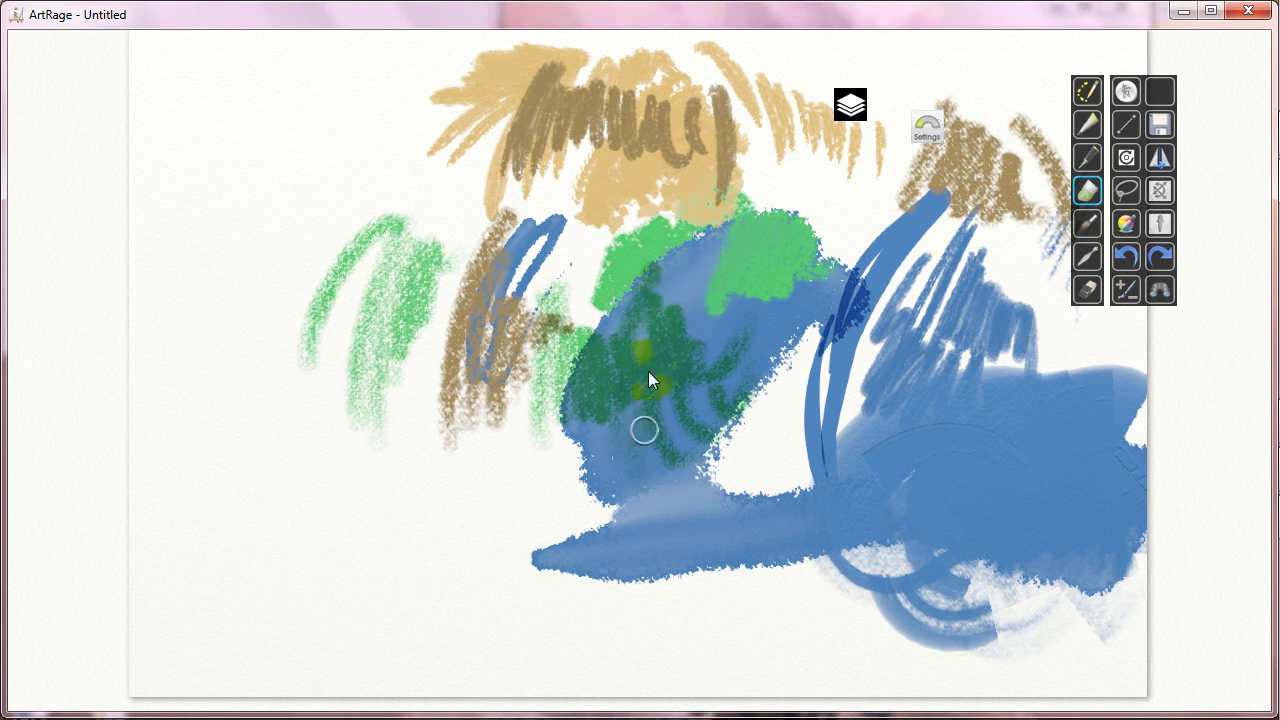
mouse_move(649, 379)
mouse_down()
mouse_move(732, 363)
mouse_move(693, 455)
mouse_move(718, 411)
mouse_move(742, 437)
mouse_move(755, 400)
mouse_move(771, 400)
mouse_move(790, 332)
mouse_move(834, 297)
mouse_move(776, 410)
mouse_up()
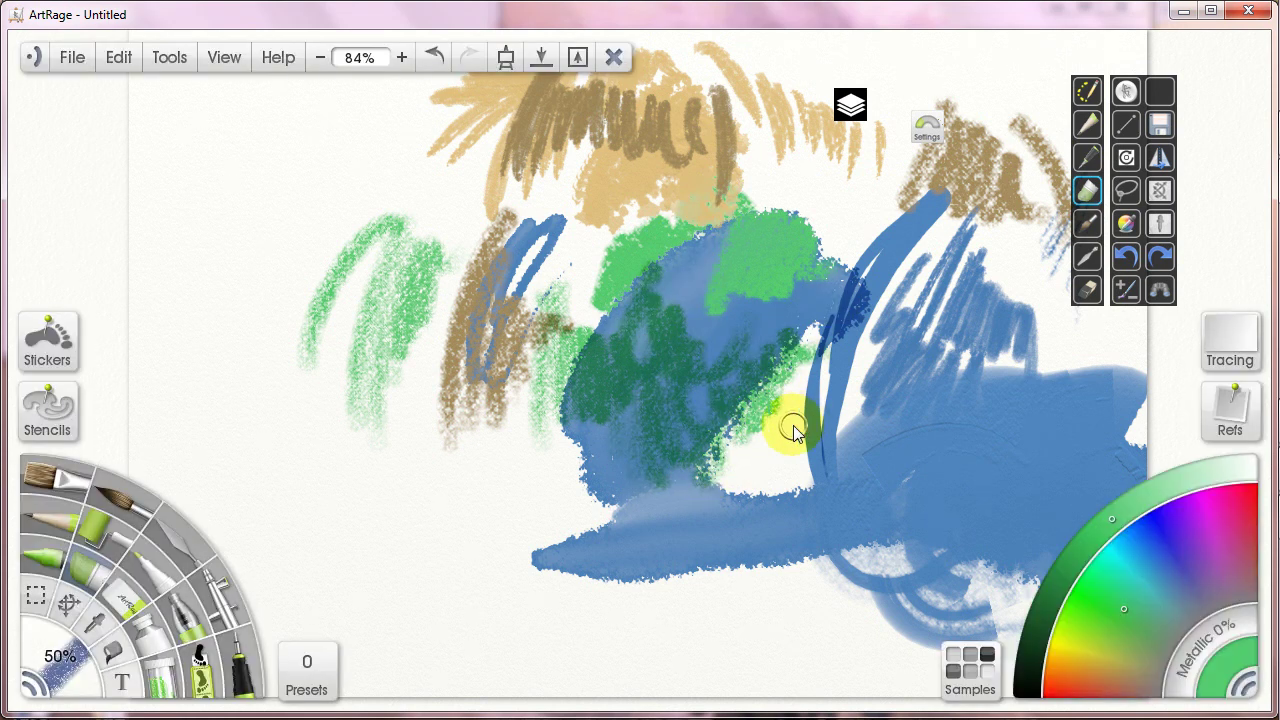
mouse_move(837, 432)
mouse_down()
mouse_move(816, 415)
mouse_move(826, 412)
mouse_up()
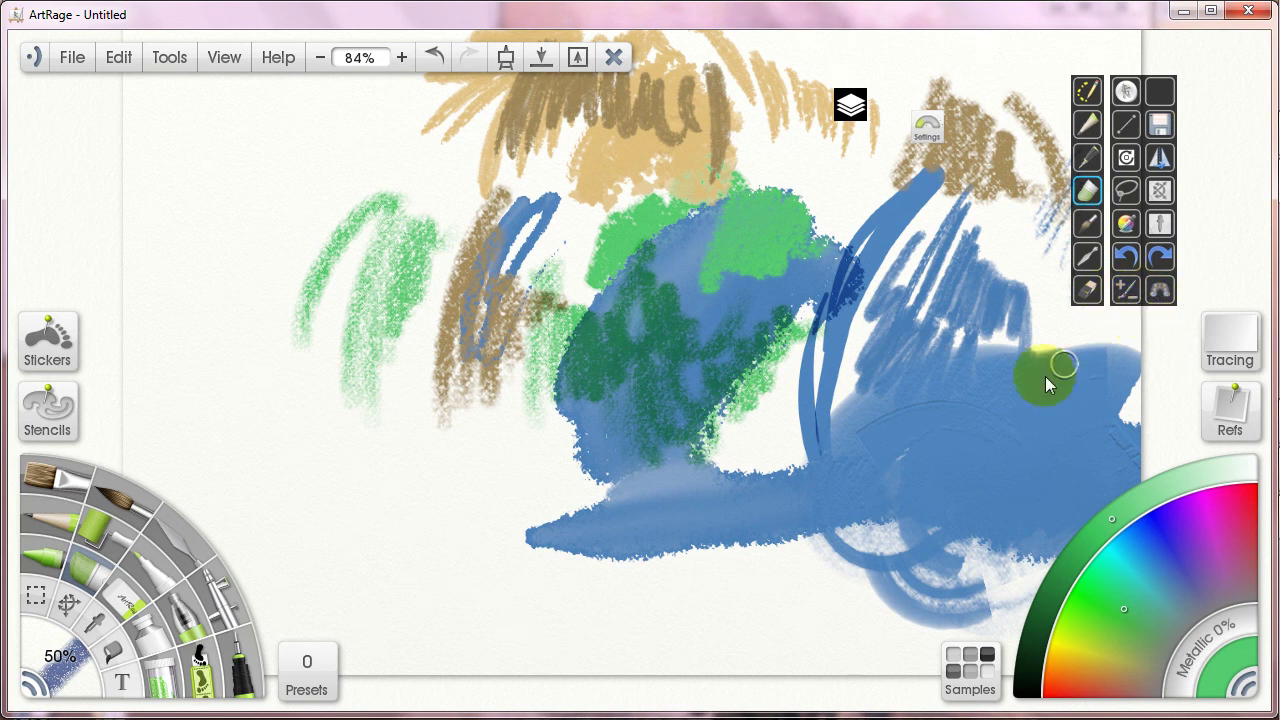
- Expand the Settings pod, move it slightly closer to the toolbox, and collapse it again
click(930, 124)
drag(932, 106, 962, 89)
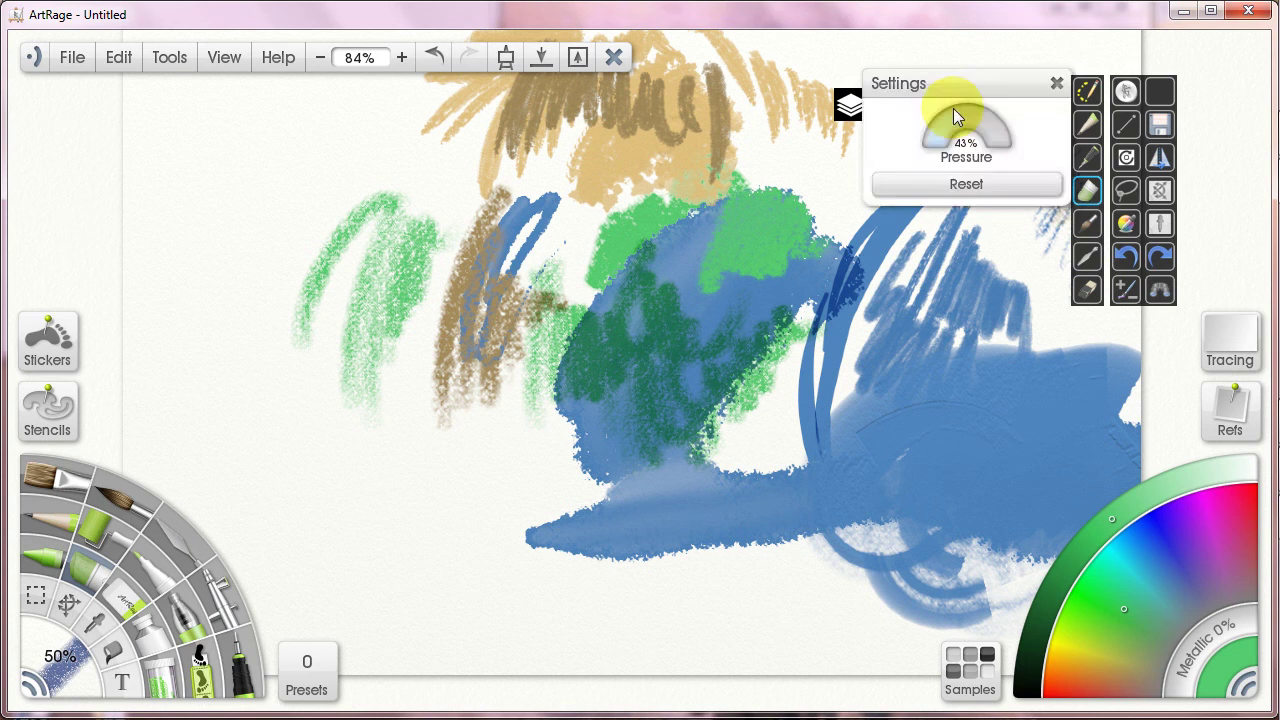
mouse_move(966, 95)
mouse_down()
mouse_move(794, 280)
mouse_move(966, 99)
mouse_up()
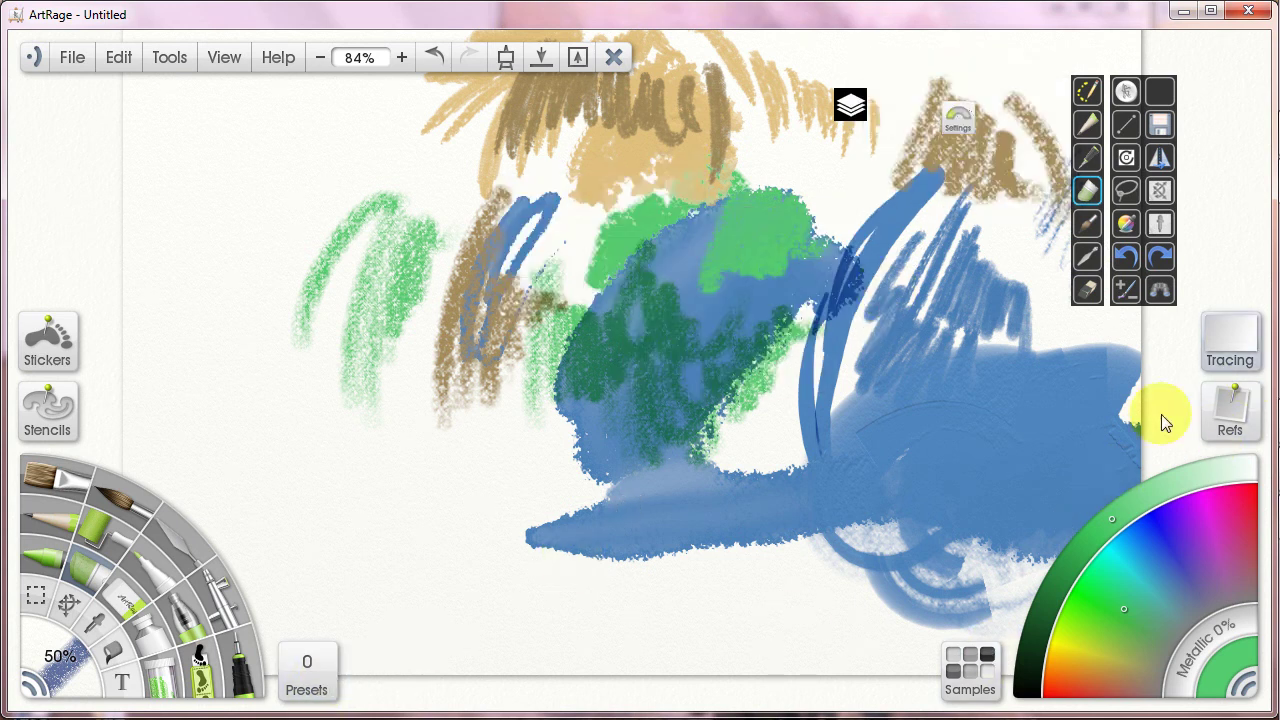
- Move the Layers pod farther from the Settings pod and shift the custom toolbox closer to the window corner
click(850, 115)
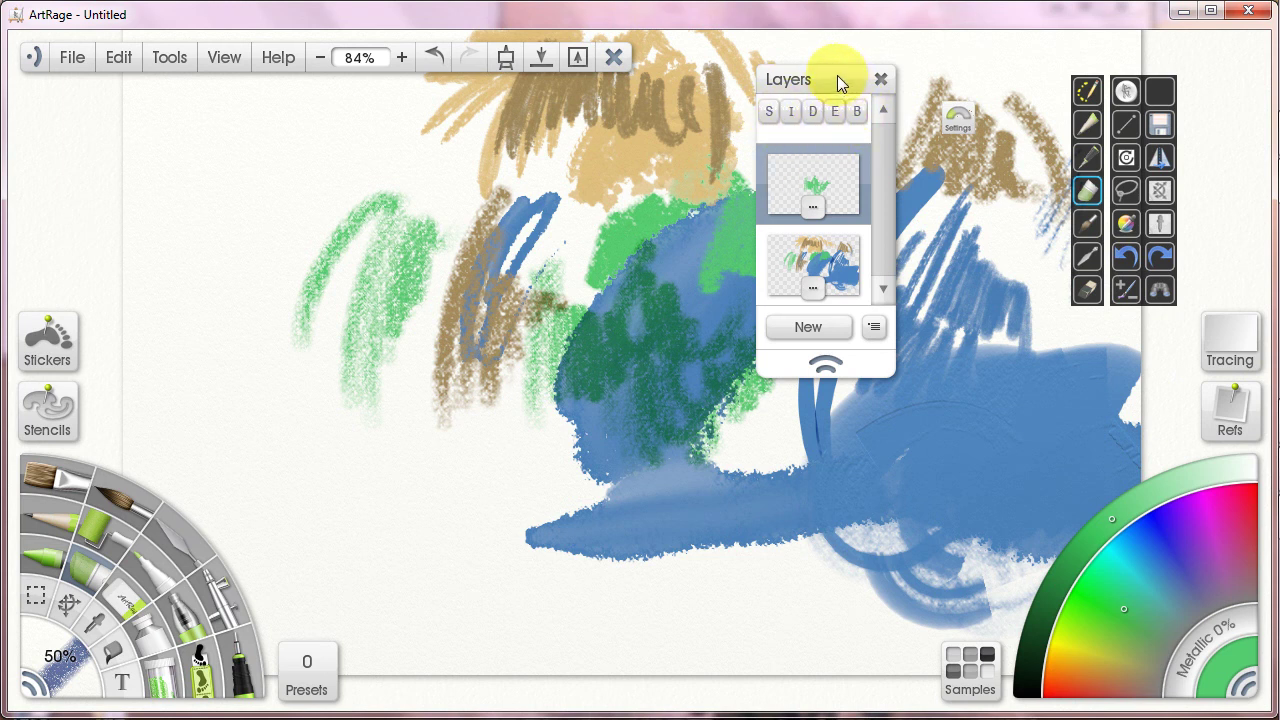
drag(835, 80, 763, 94)
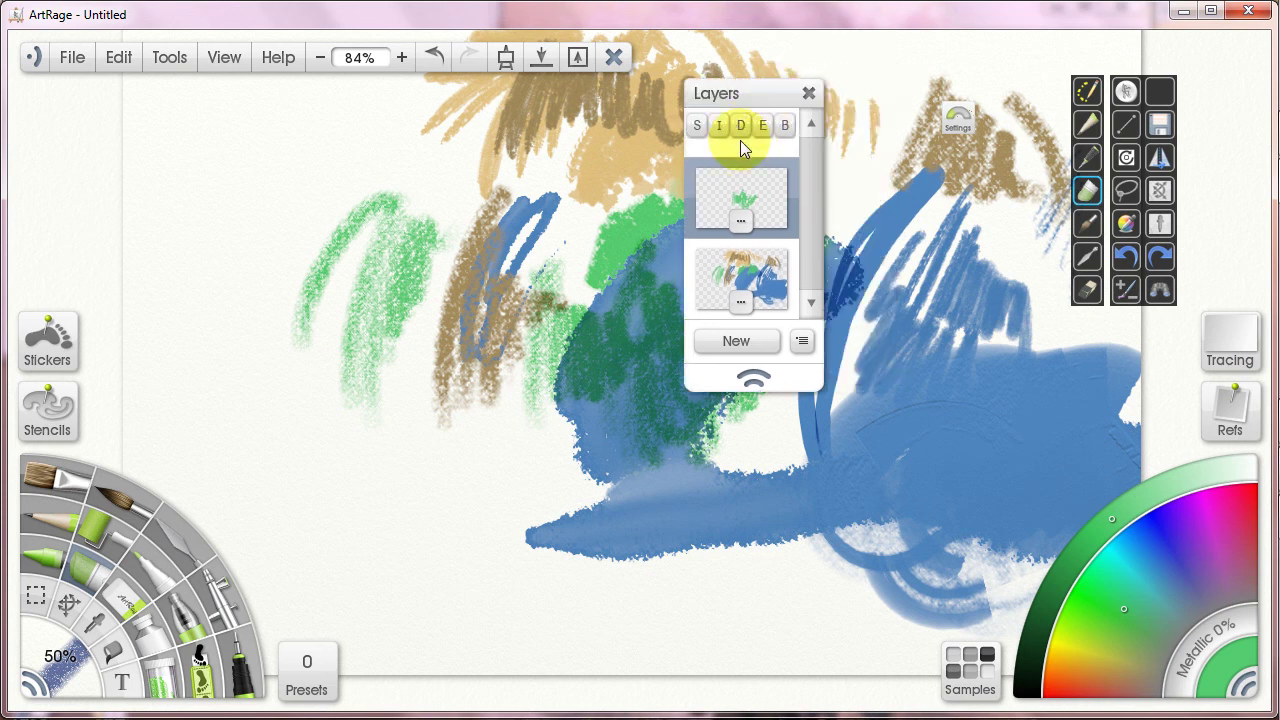
mouse_move(1160, 92)
mouse_down()
mouse_move(1061, 136)
mouse_move(1067, 158)
mouse_move(130, 145)
mouse_move(154, 99)
mouse_move(437, 410)
mouse_move(1218, 64)
mouse_up()
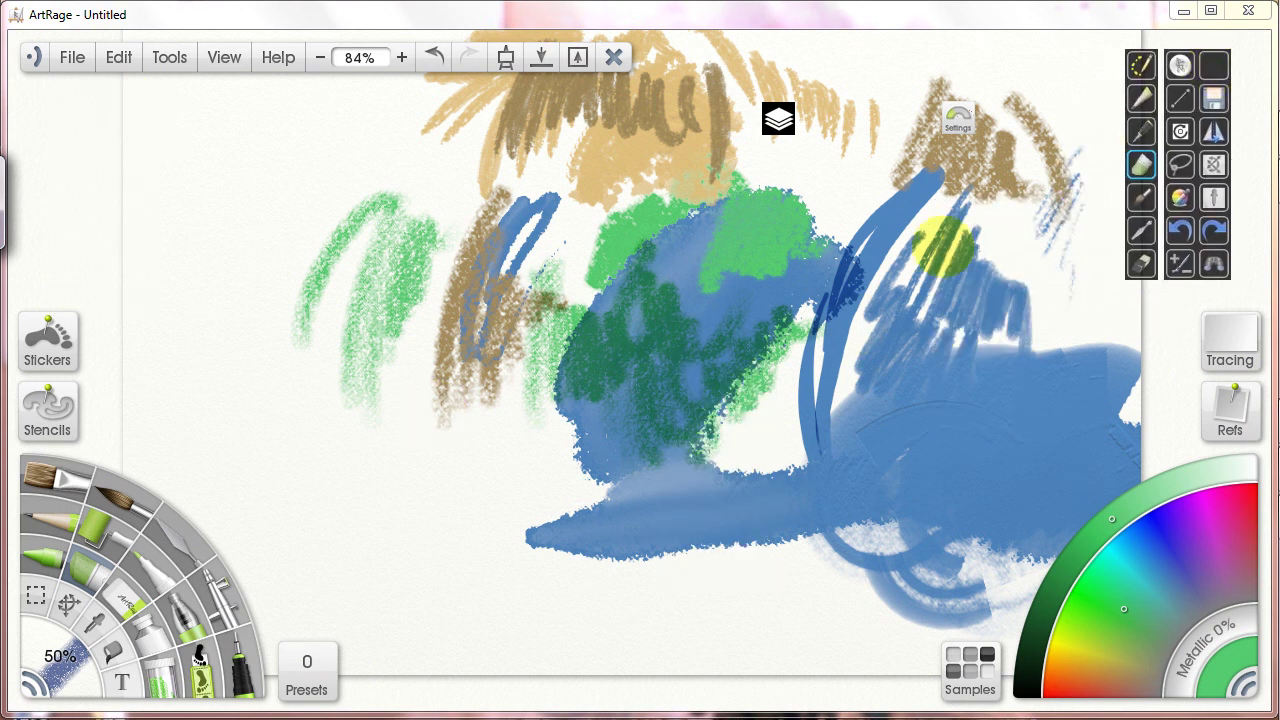
- Paint green strokes over the lower blue band and right-hand blue area, changing to the toolbox's first brush, and hide the panels
drag(497, 458, 500, 440)
click(1141, 64)
mouse_move(766, 420)
mouse_down()
mouse_move(752, 565)
mouse_move(791, 486)
mouse_up()
mouse_move(548, 458)
mouse_down()
mouse_move(528, 557)
mouse_move(586, 571)
mouse_move(712, 455)
mouse_up()
key(Tab)
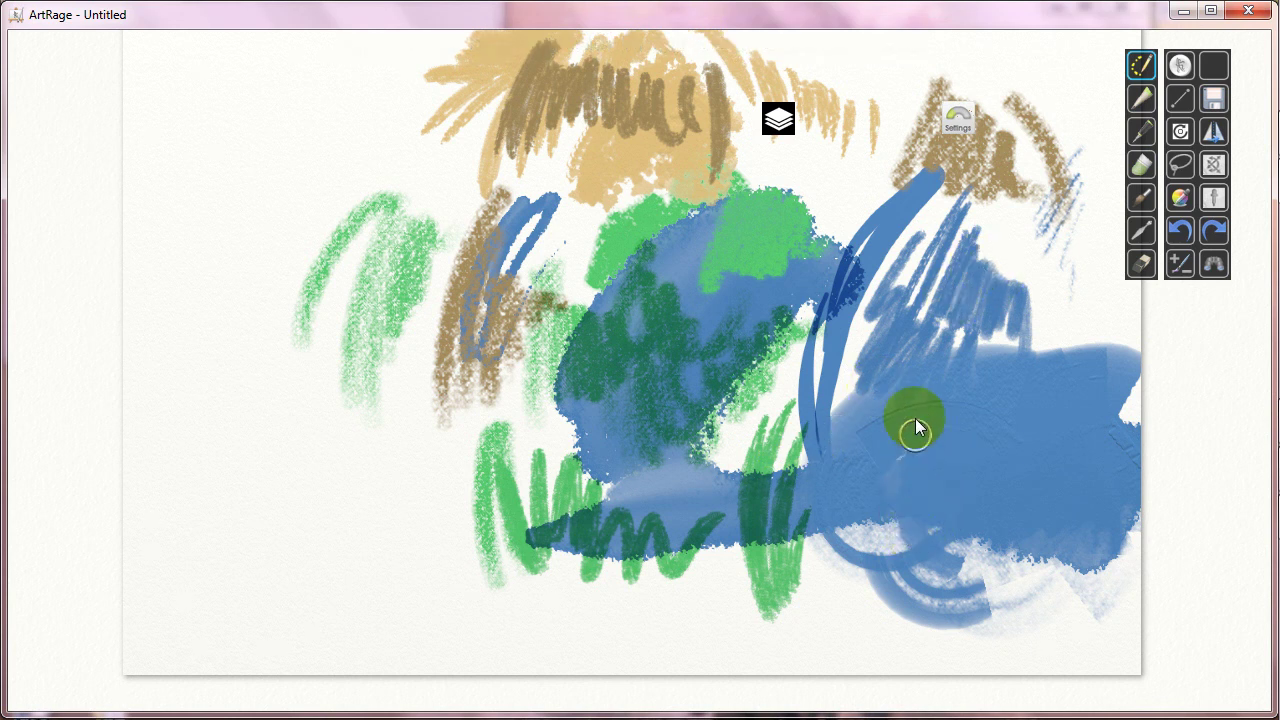
drag(950, 443, 947, 396)
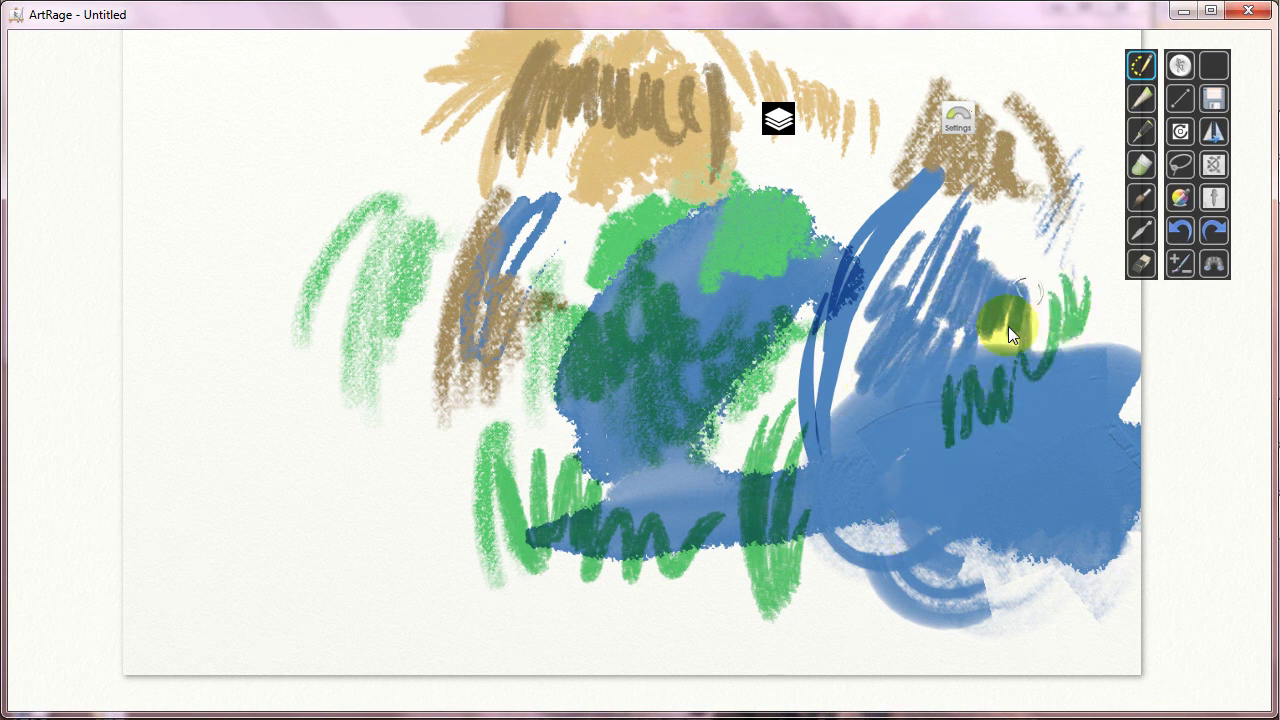
drag(932, 358, 1173, 292)
- Paint a tuft of grass-like green strokes on the blank paper near its lower-left corner
drag(823, 470, 1097, 466)
drag(756, 398, 766, 517)
drag(774, 395, 778, 500)
mouse_move(811, 395)
mouse_down()
mouse_move(846, 420)
mouse_move(751, 503)
mouse_move(715, 505)
mouse_up()
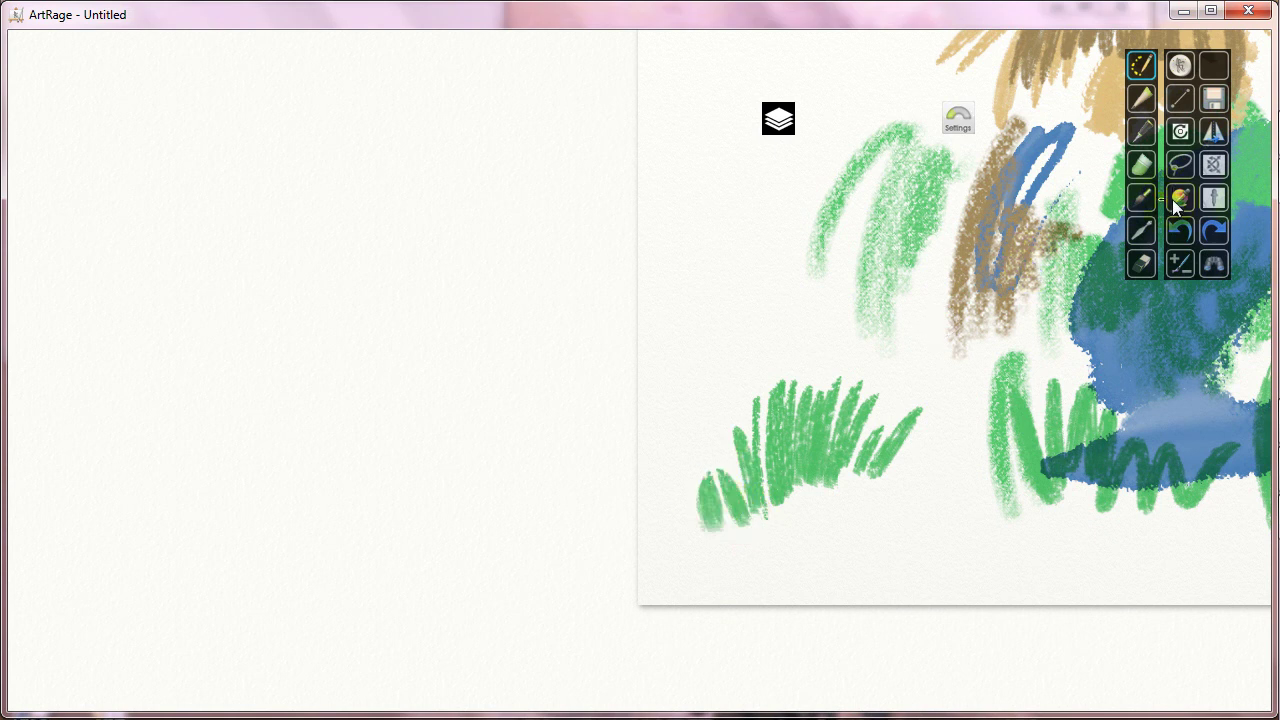
- Switch to a muted green and paint over the base of the grass tuft and the paper beside it
click(868, 410)
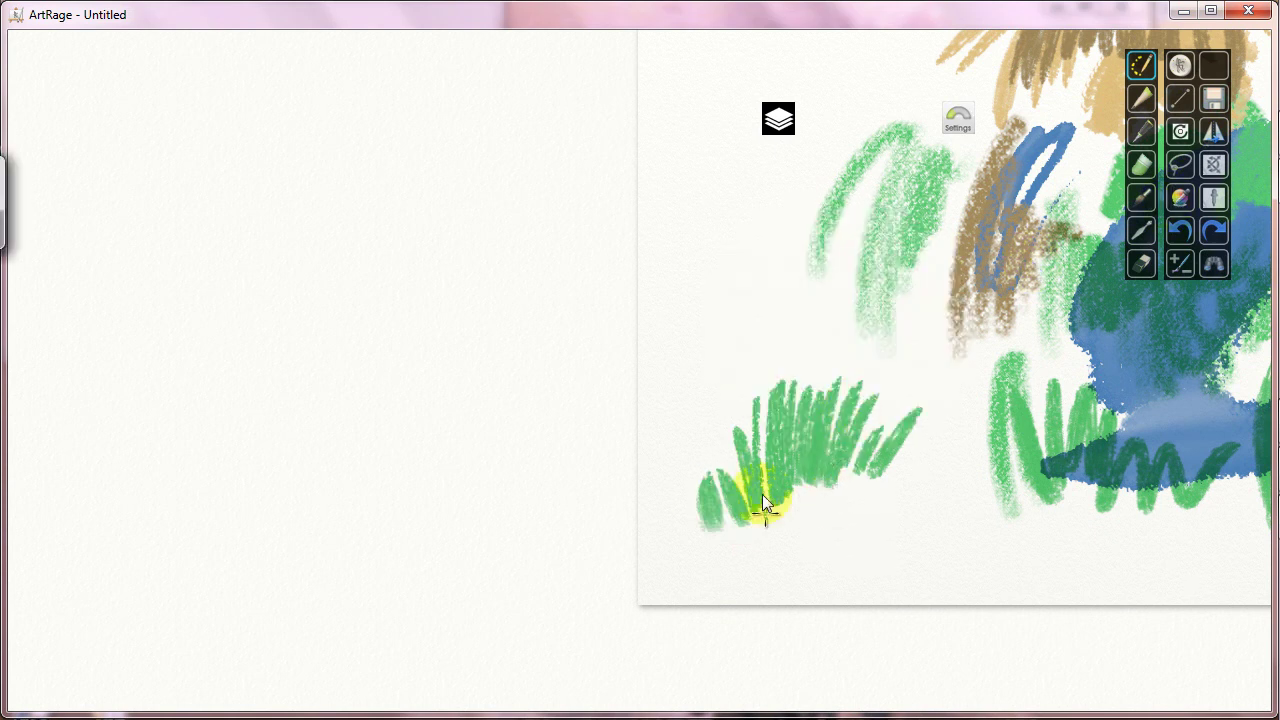
drag(829, 485, 888, 468)
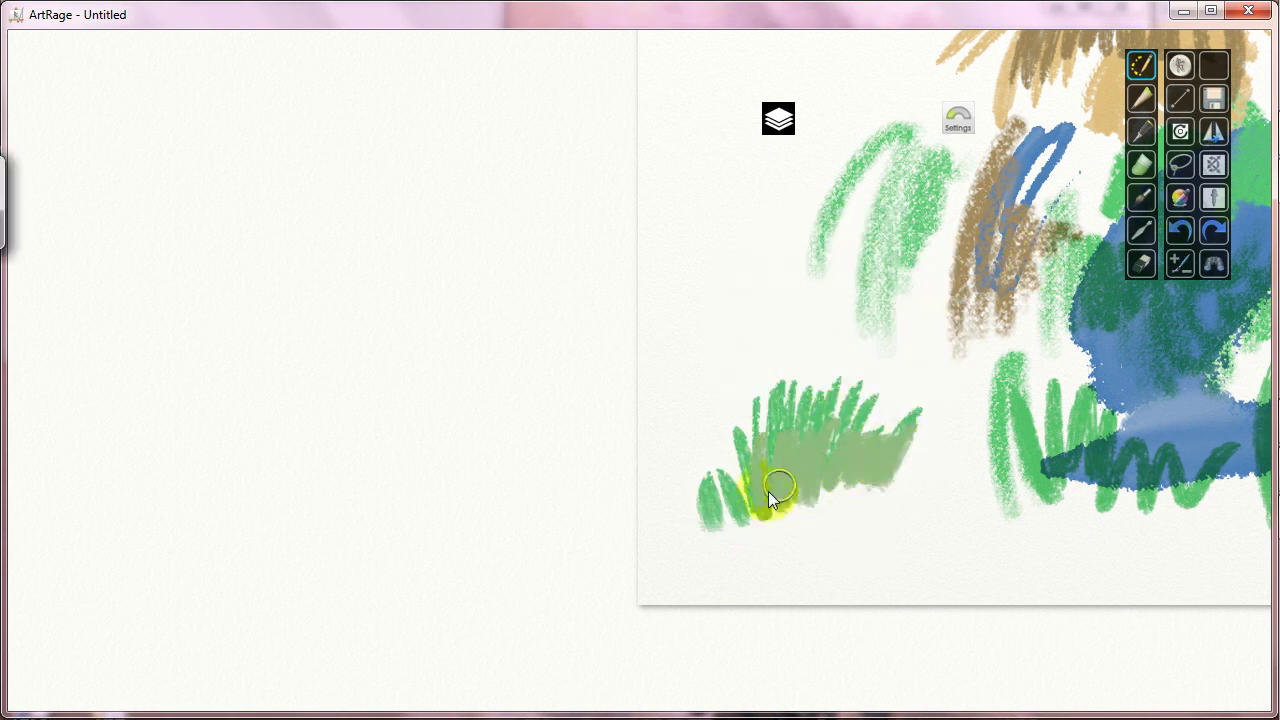
mouse_move(759, 553)
mouse_down()
mouse_move(878, 476)
mouse_move(790, 519)
mouse_move(794, 540)
mouse_move(869, 525)
mouse_up()
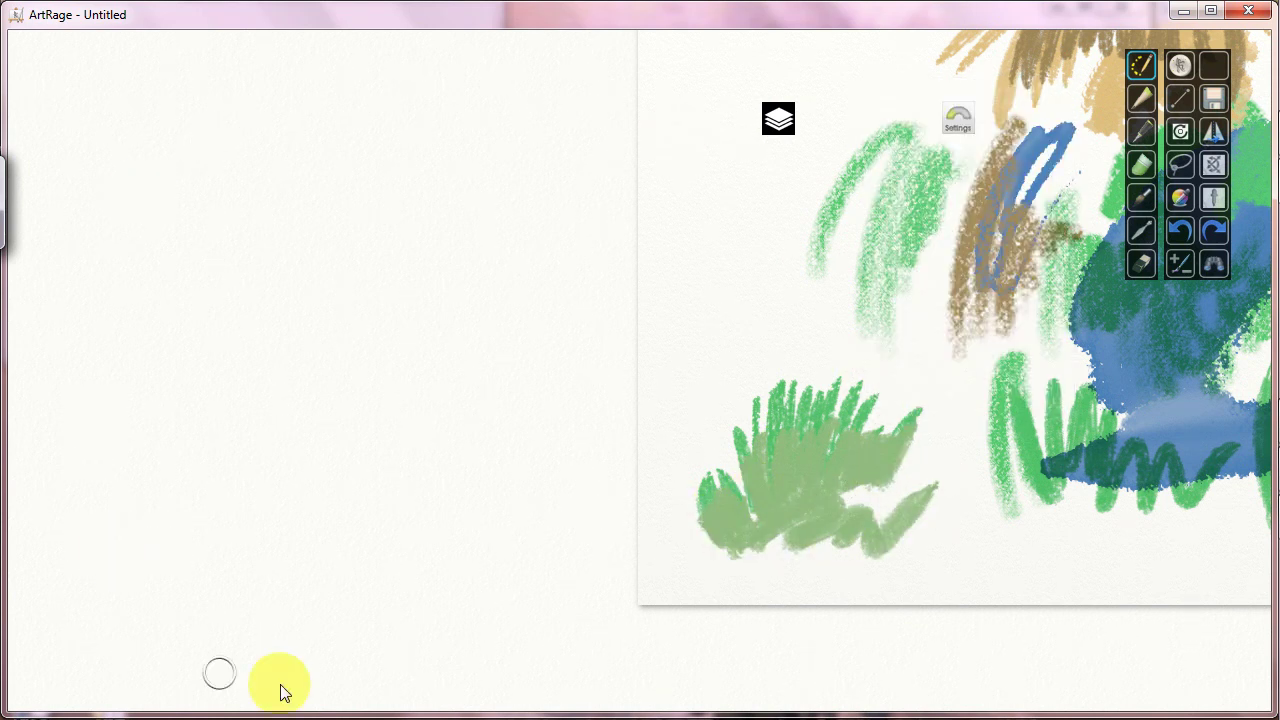
- Paint three muted green zigzag patches on the blank paper along its left side, above the grass tuft
mouse_move(774, 308)
mouse_down()
mouse_move(700, 393)
mouse_move(682, 506)
mouse_up()
drag(675, 311, 766, 266)
mouse_move(967, 113)
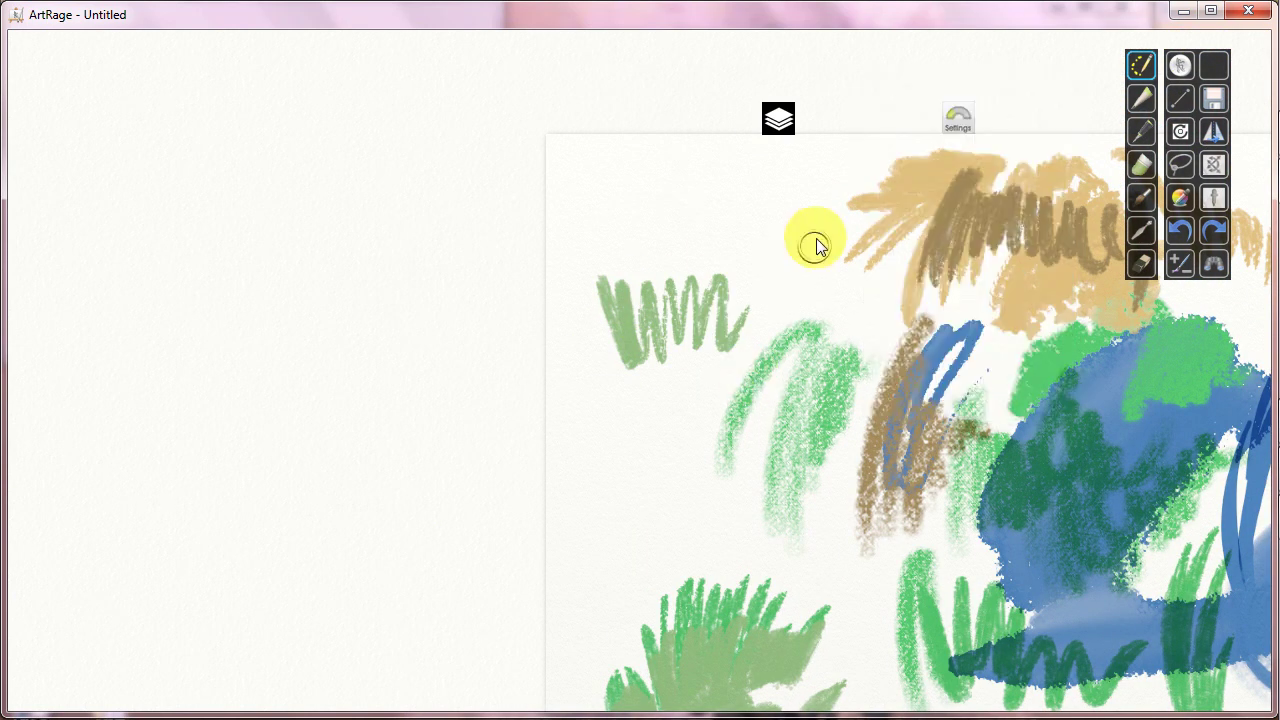
drag(762, 218, 769, 261)
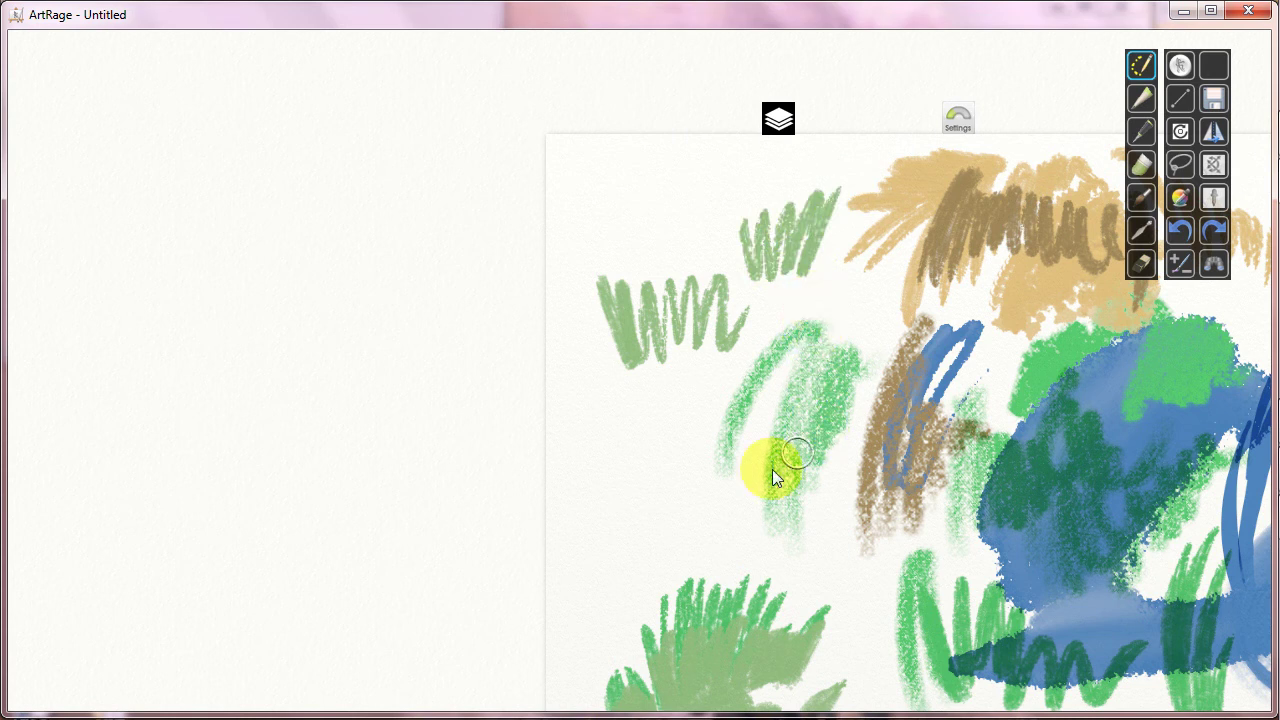
mouse_move(670, 440)
mouse_down()
mouse_move(666, 494)
mouse_move(704, 419)
mouse_move(771, 440)
mouse_move(667, 486)
mouse_move(572, 406)
mouse_up()
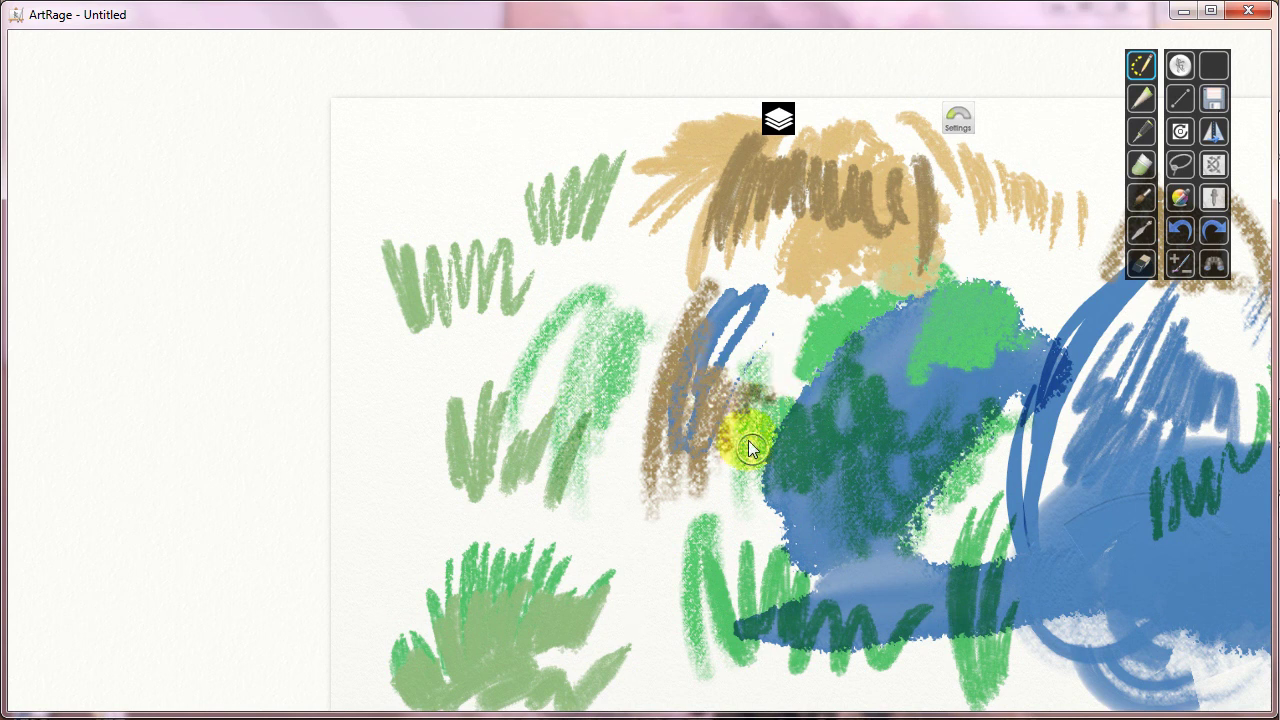
- Paint a small muted green zigzag near the paper's upper edge, between the tan strokes and the brown patch
mouse_move(749, 449)
mouse_down()
mouse_move(780, 514)
mouse_move(838, 476)
mouse_move(798, 524)
mouse_up()
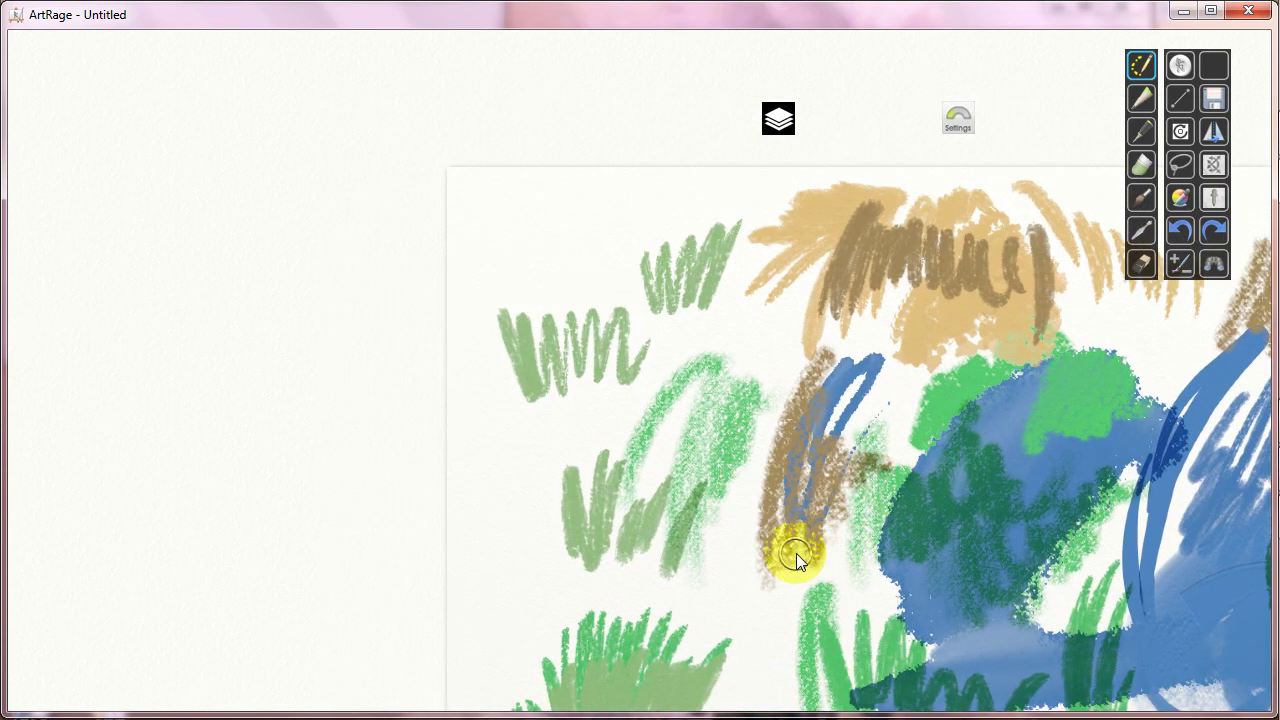
mouse_move(857, 429)
mouse_down()
mouse_move(686, 529)
mouse_move(628, 540)
mouse_up()
drag(931, 320, 985, 337)
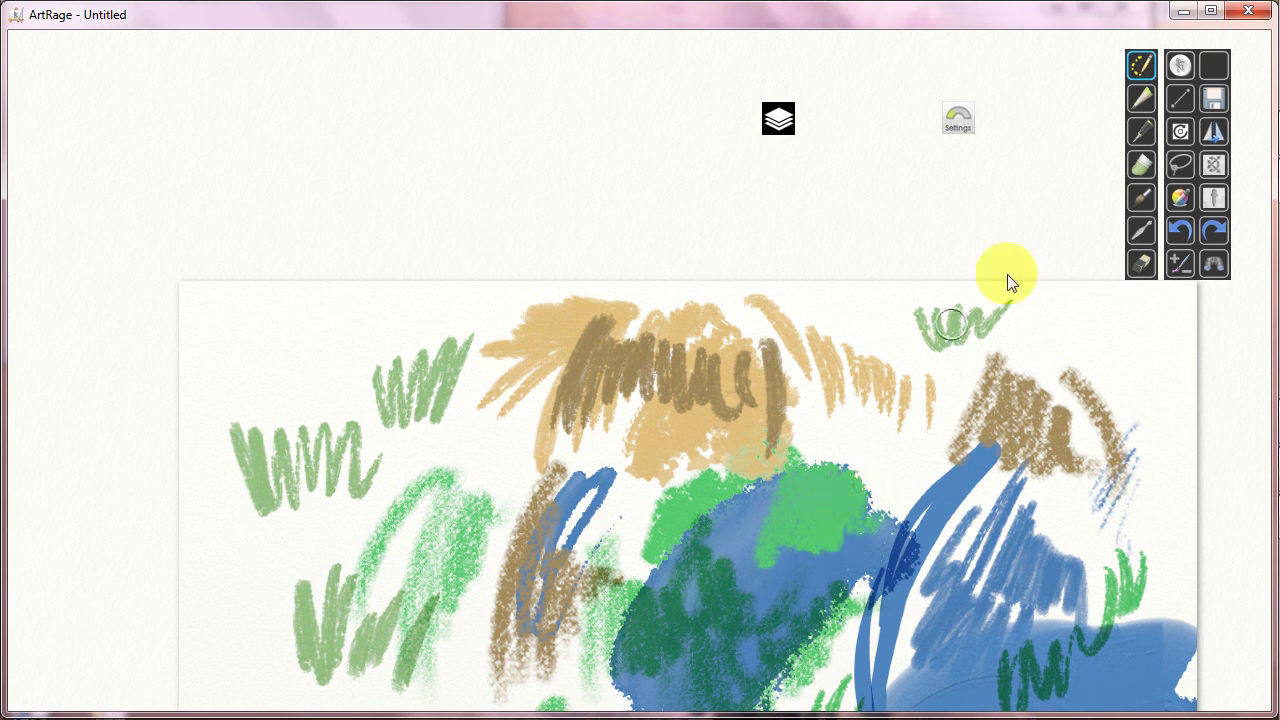
mouse_move(786, 534)
mouse_down()
mouse_move(809, 534)
mouse_move(805, 553)
mouse_up()
key(ctrl+z)
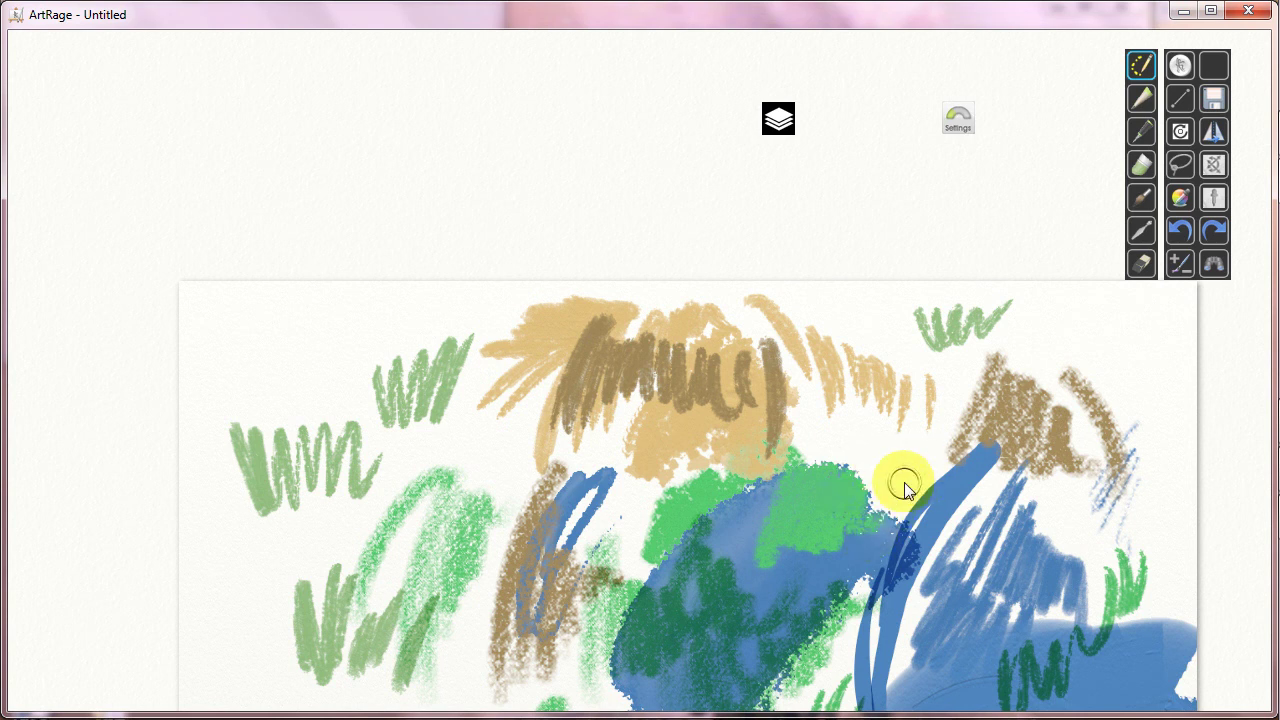
mouse_move(904, 487)
mouse_down()
mouse_move(863, 523)
mouse_move(850, 503)
mouse_up()
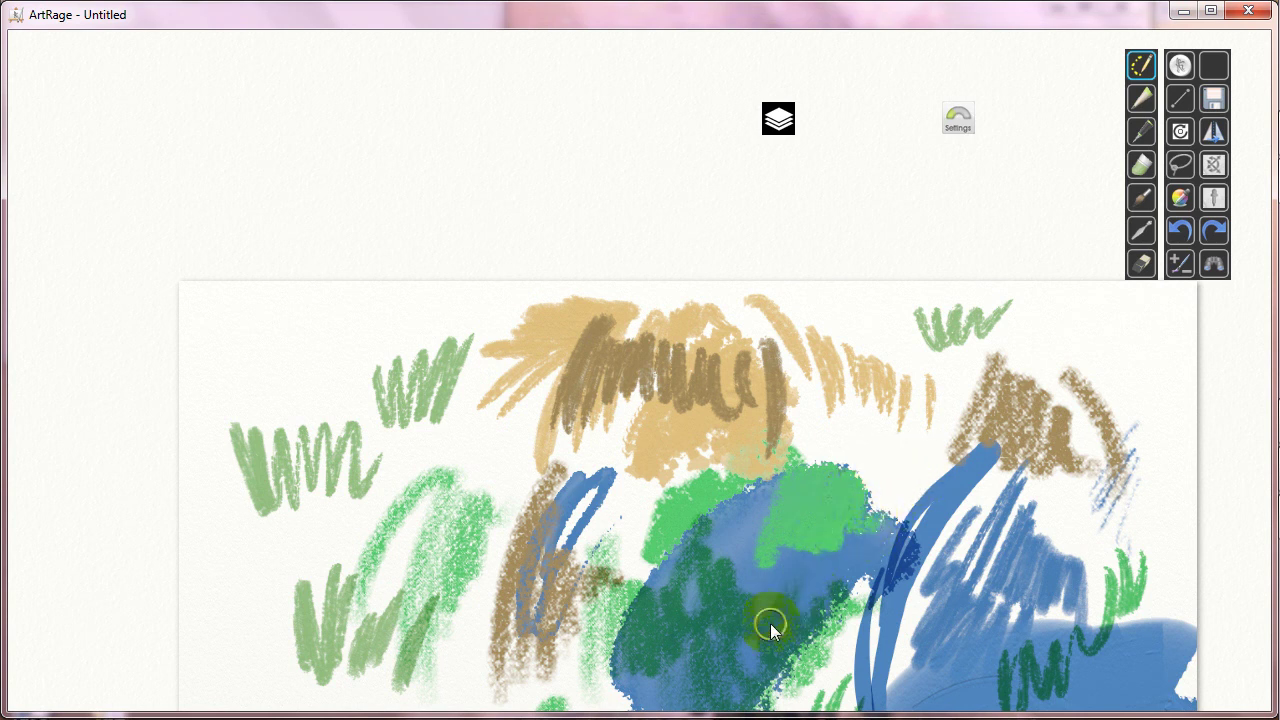
- Paint muted green zigzag strokes down the paper's upper-right edge, beside the brown patch
drag(770, 623, 923, 467)
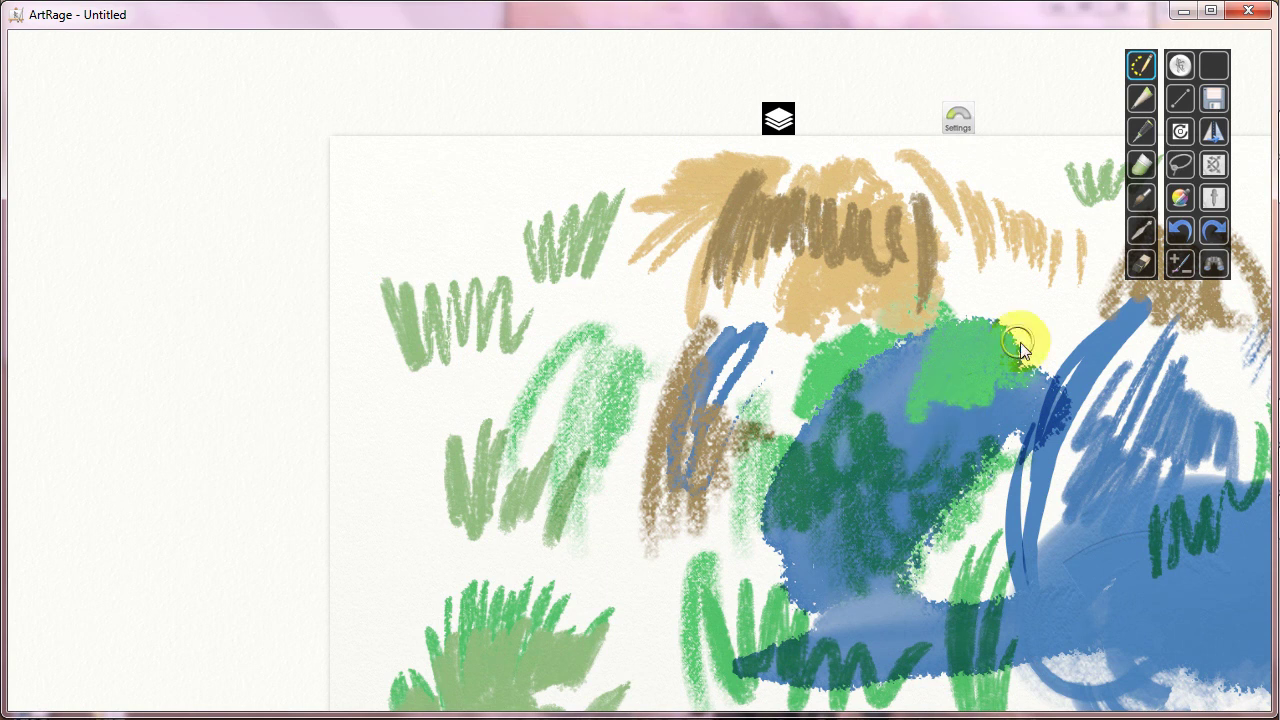
drag(1028, 382, 721, 568)
mouse_move(966, 397)
mouse_down()
mouse_move(993, 448)
mouse_move(1022, 463)
mouse_up()
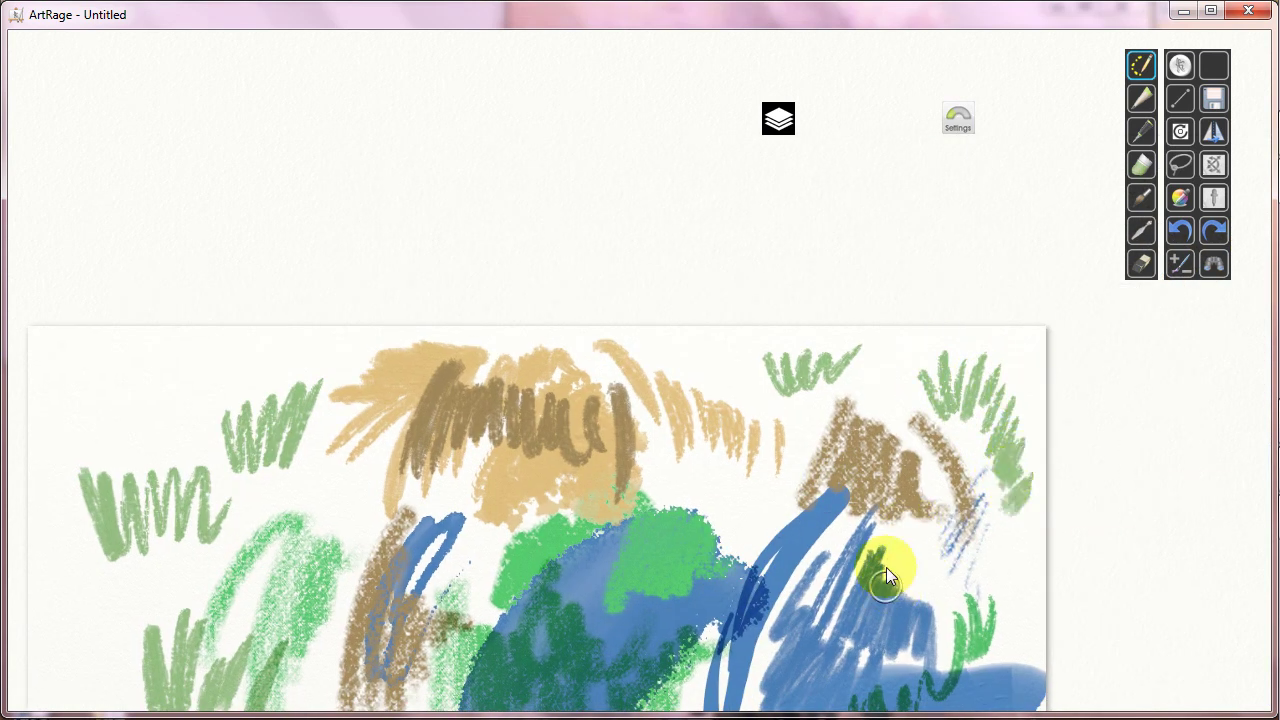